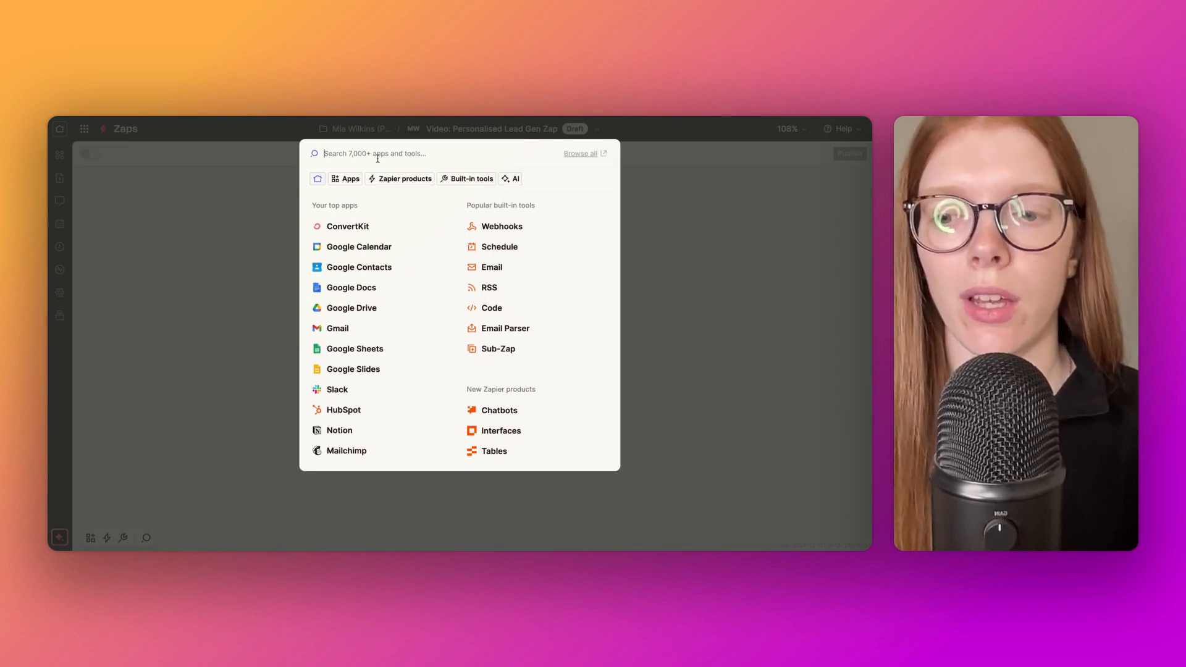
Set the trigger to the Google Forms event New Form Response and proceed to its configuration
text(G)
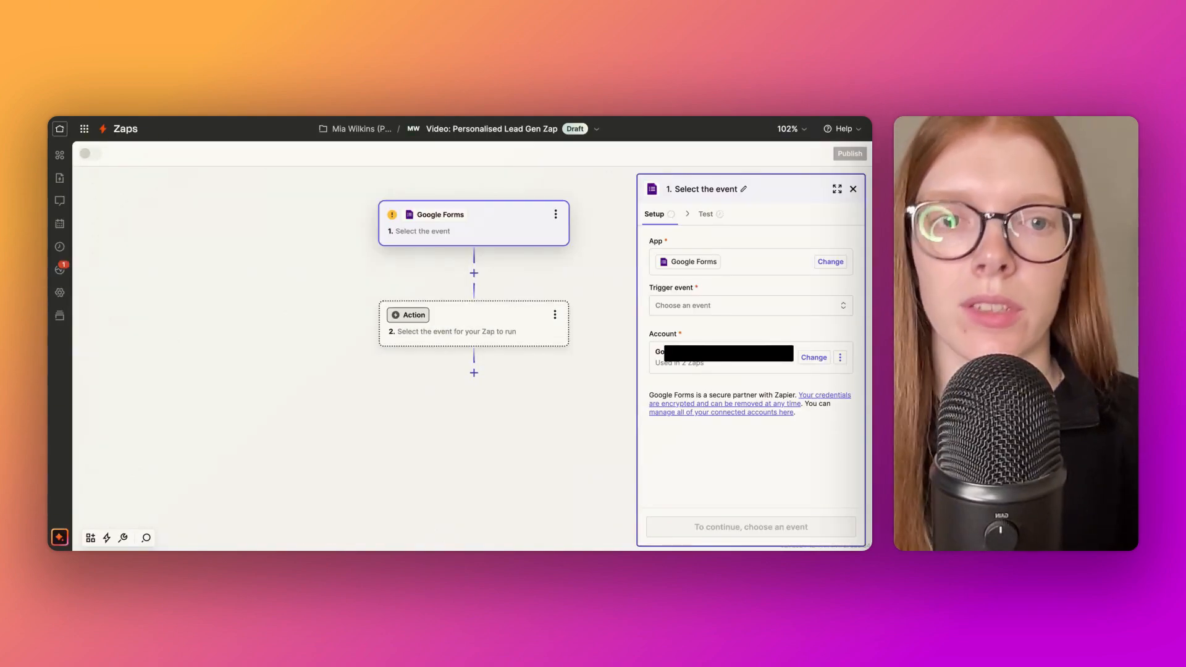
click(846, 314)
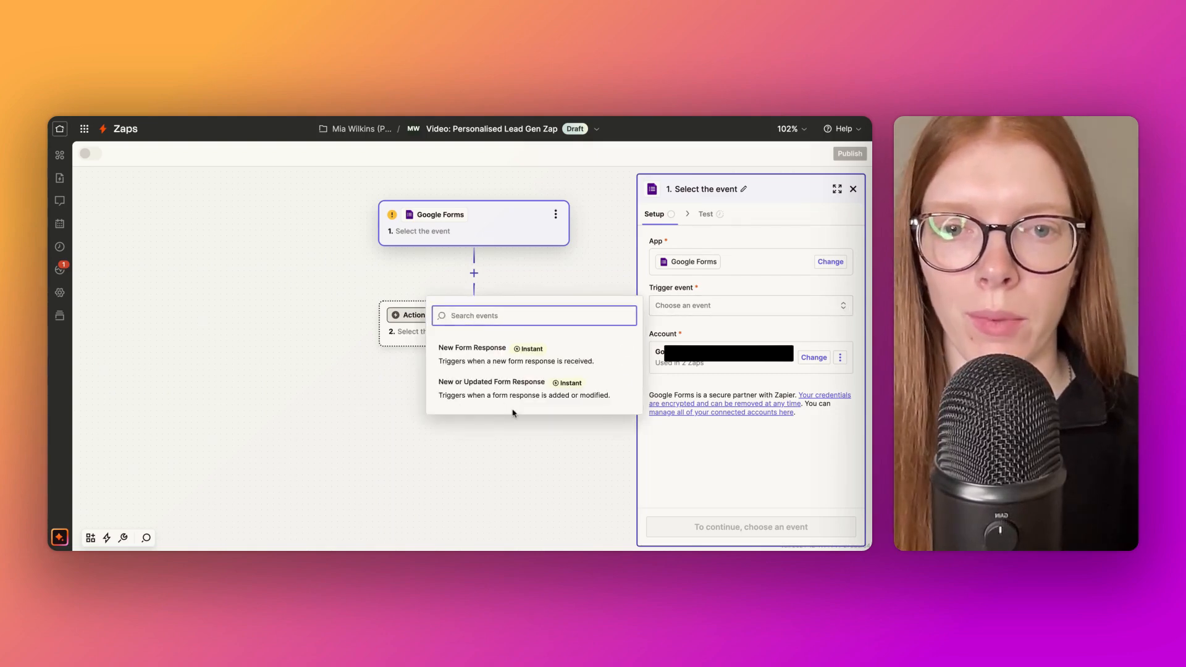
click(486, 363)
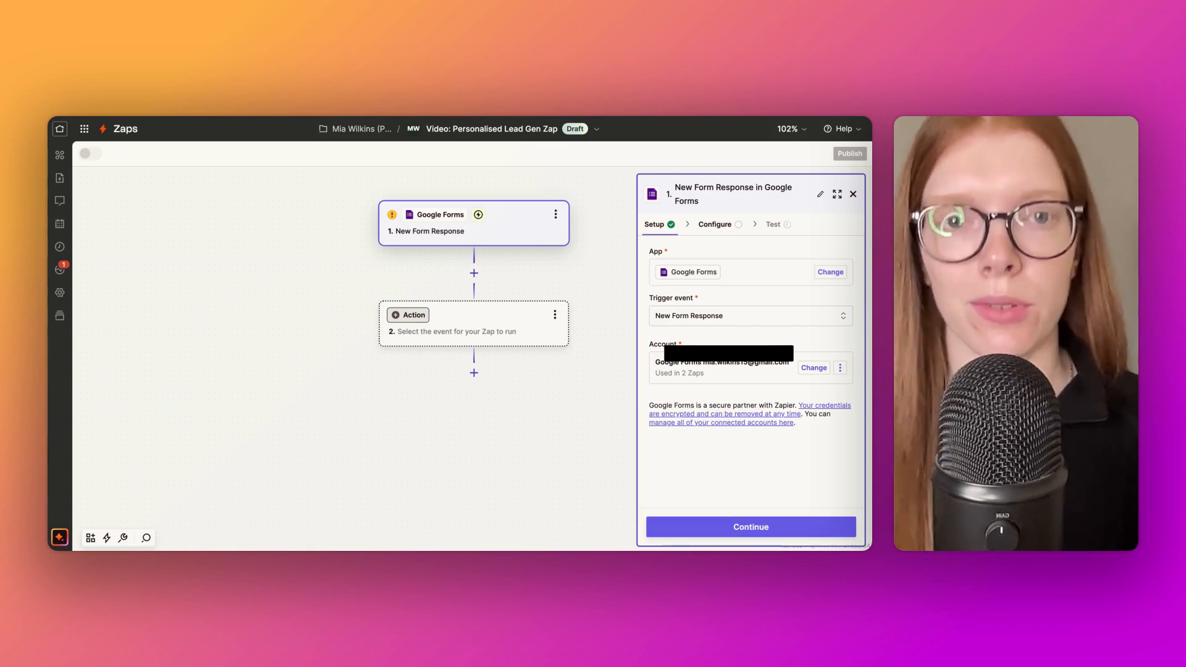
click(744, 526)
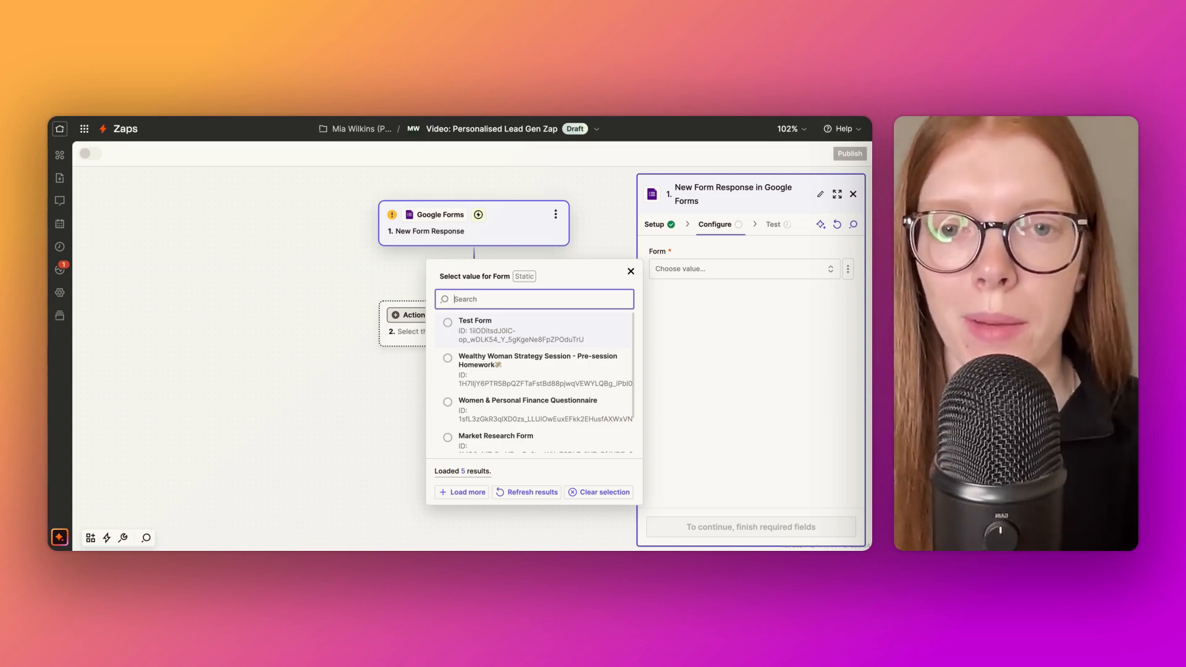
Choose Test Form as the trigger's form, test the trigger, and inspect the retrieved sample record
click(448, 321)
click(759, 526)
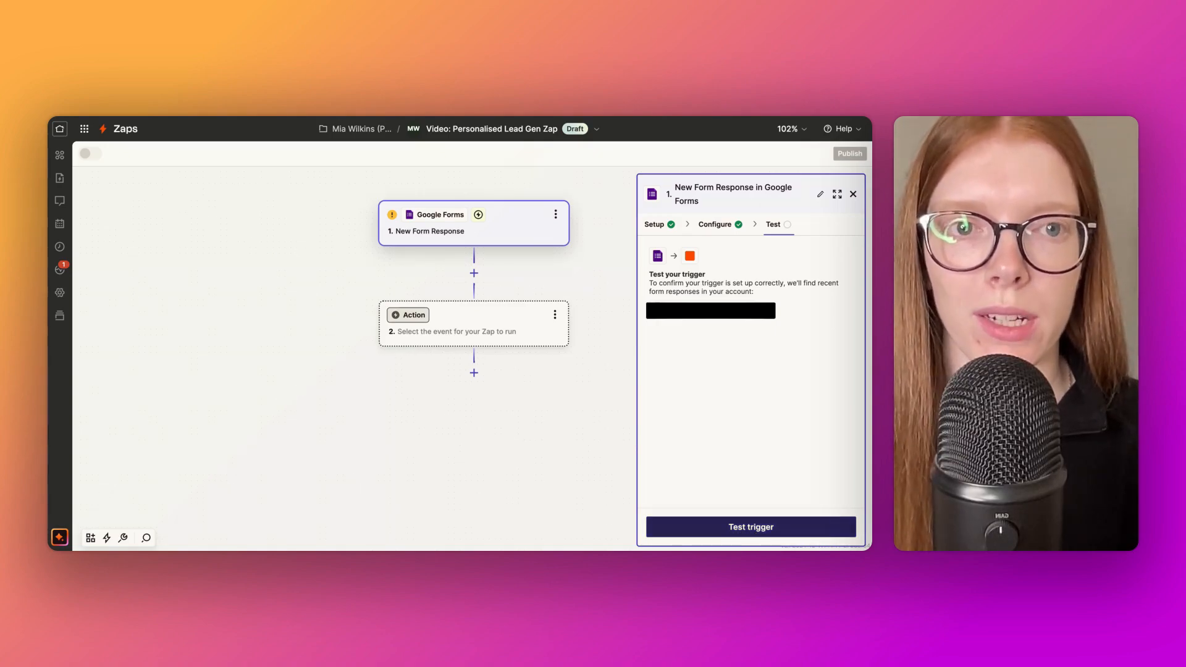
click(751, 527)
mouse_move(731, 377)
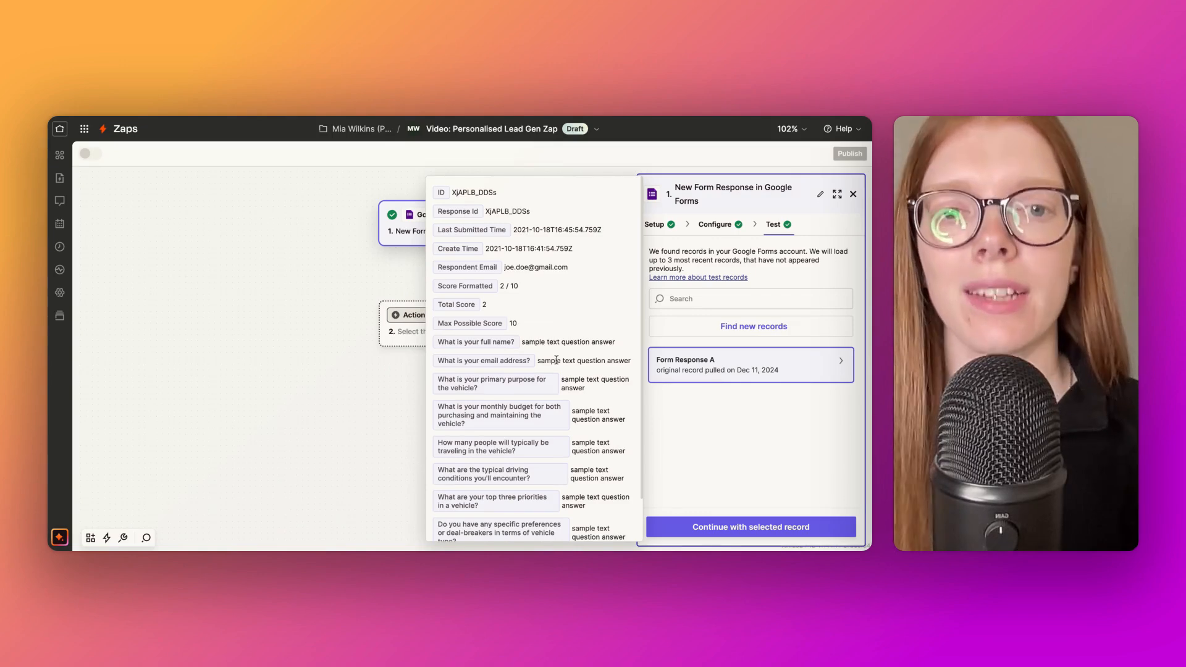
scroll(556, 359, down, 2)
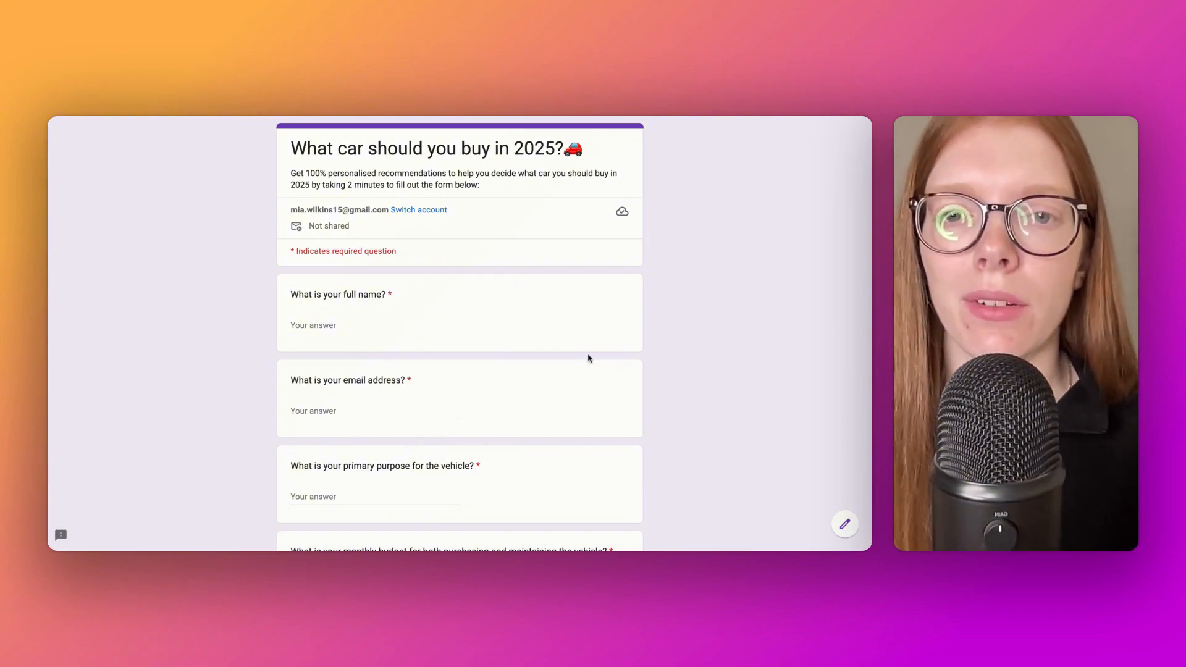
Read through all the questions on the "What car should you buy in 2025?" form
scroll(543, 327, down, 3)
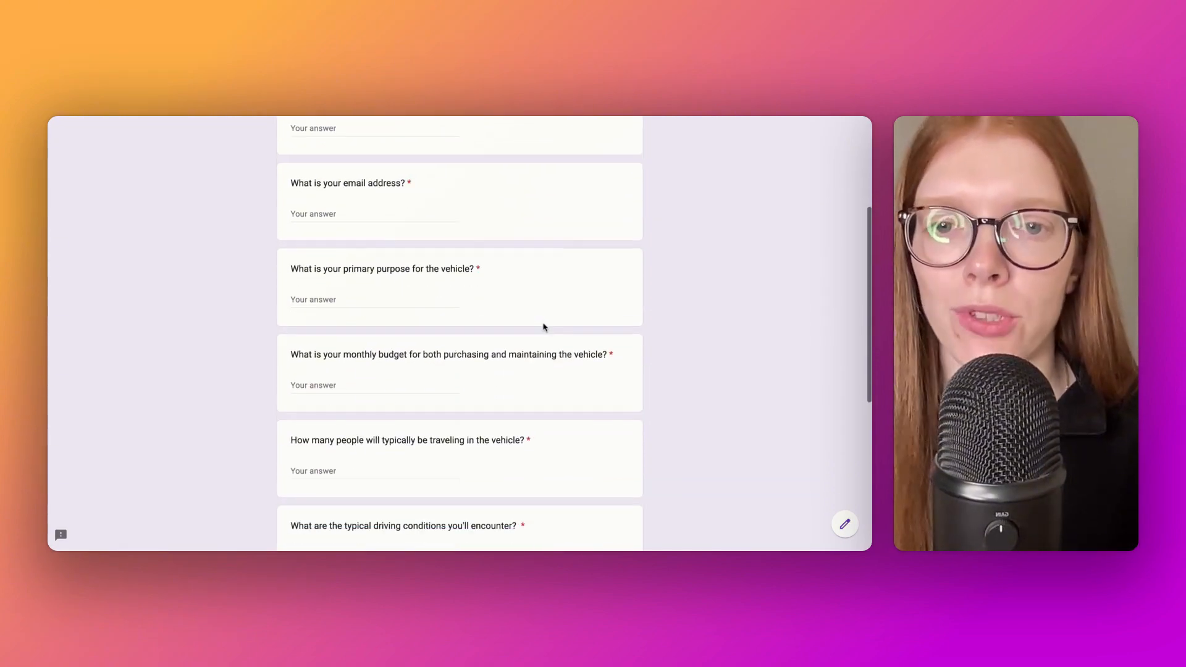
scroll(459, 334, down, 3)
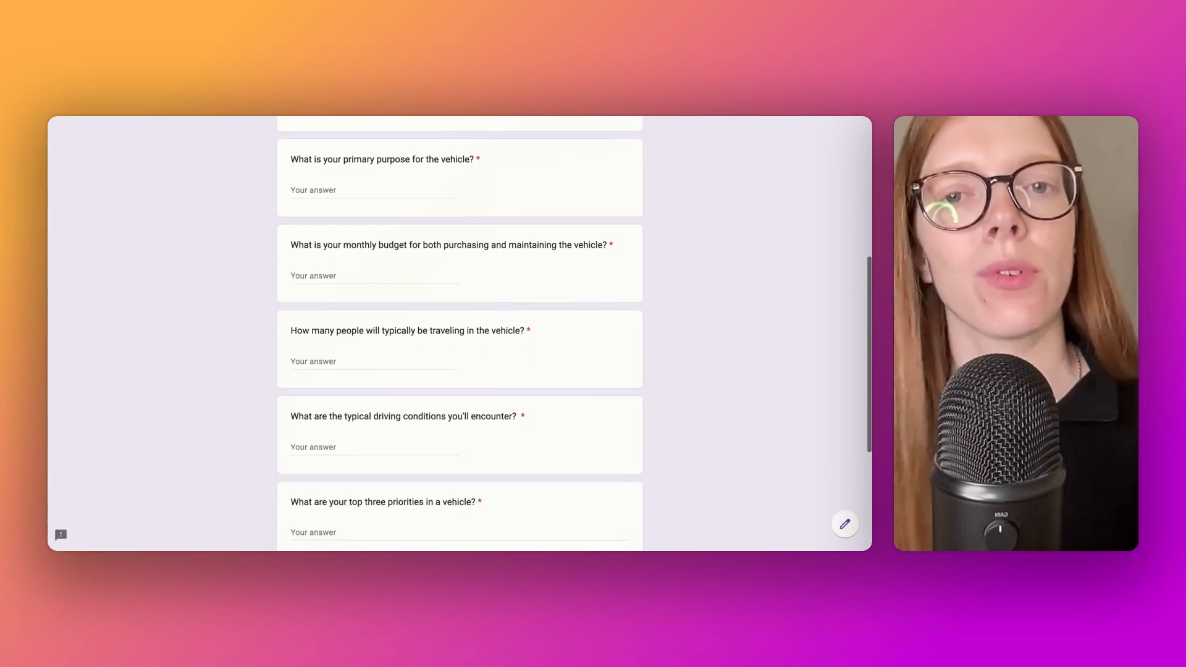
scroll(531, 226, down, 1)
scroll(531, 226, up, 1)
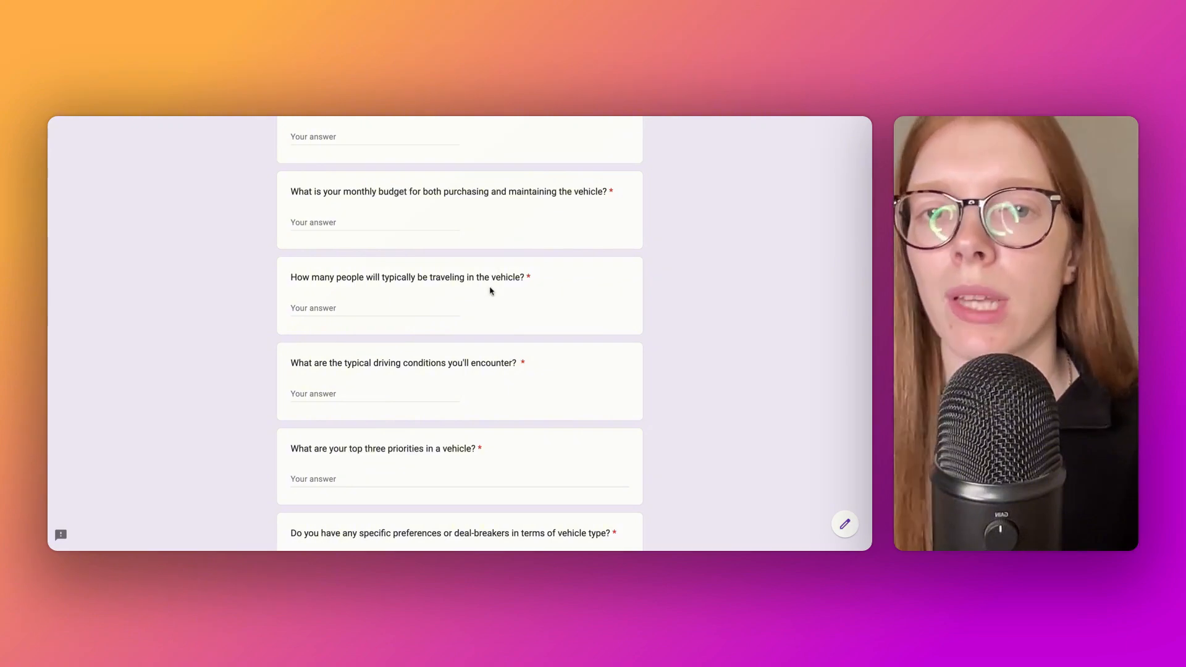
scroll(485, 299, down, 2)
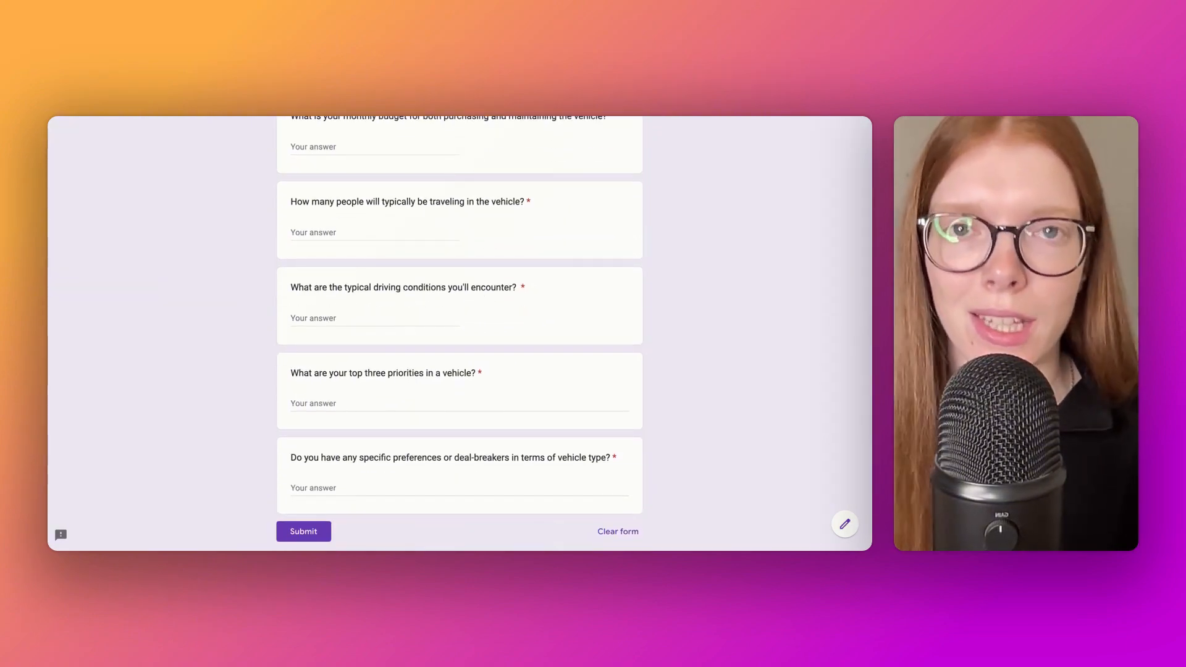
scroll(460, 333, down, 1)
scroll(460, 333, down, 1)
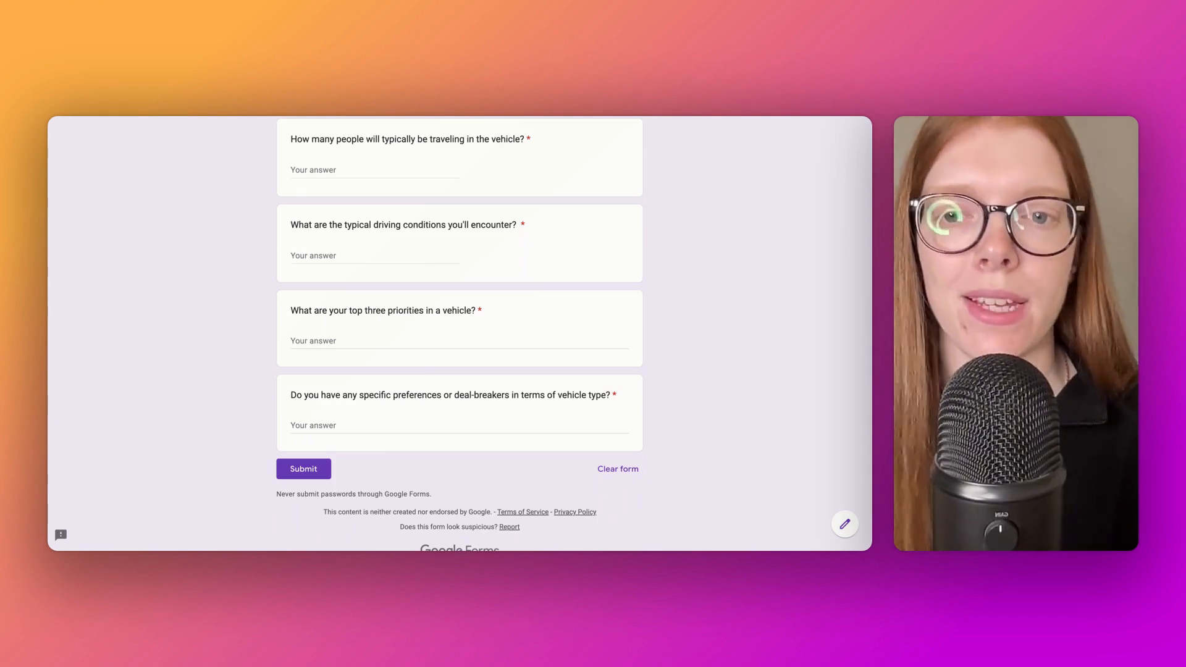
scroll(465, 416, down, 1)
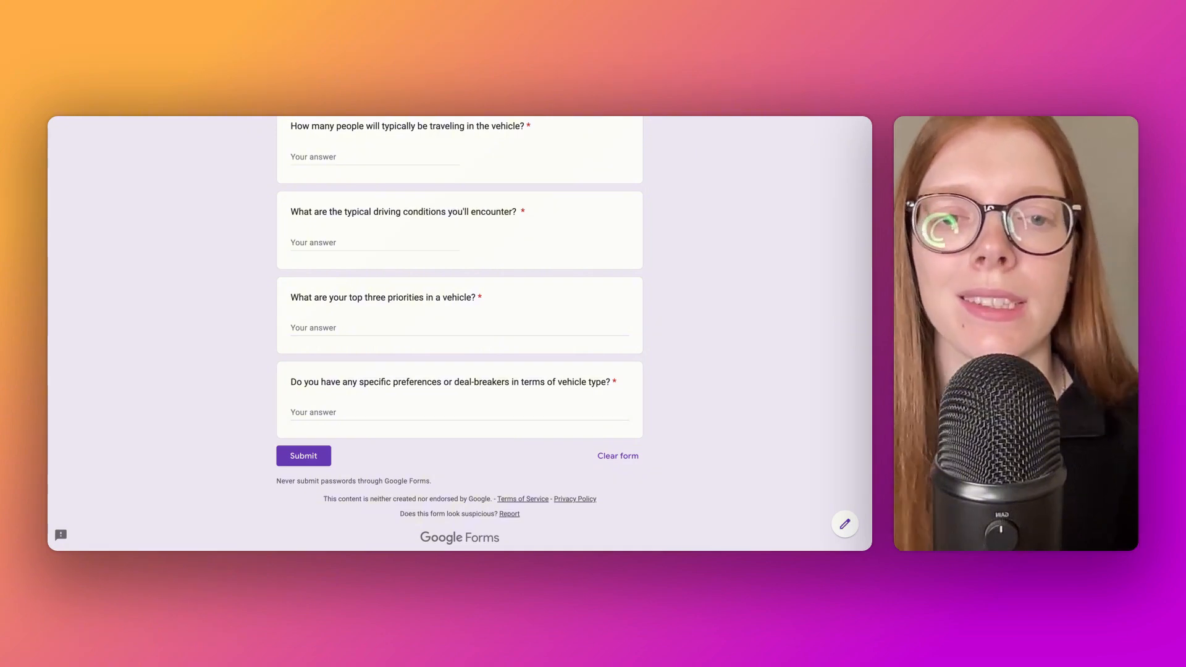
scroll(460, 333, up, 15)
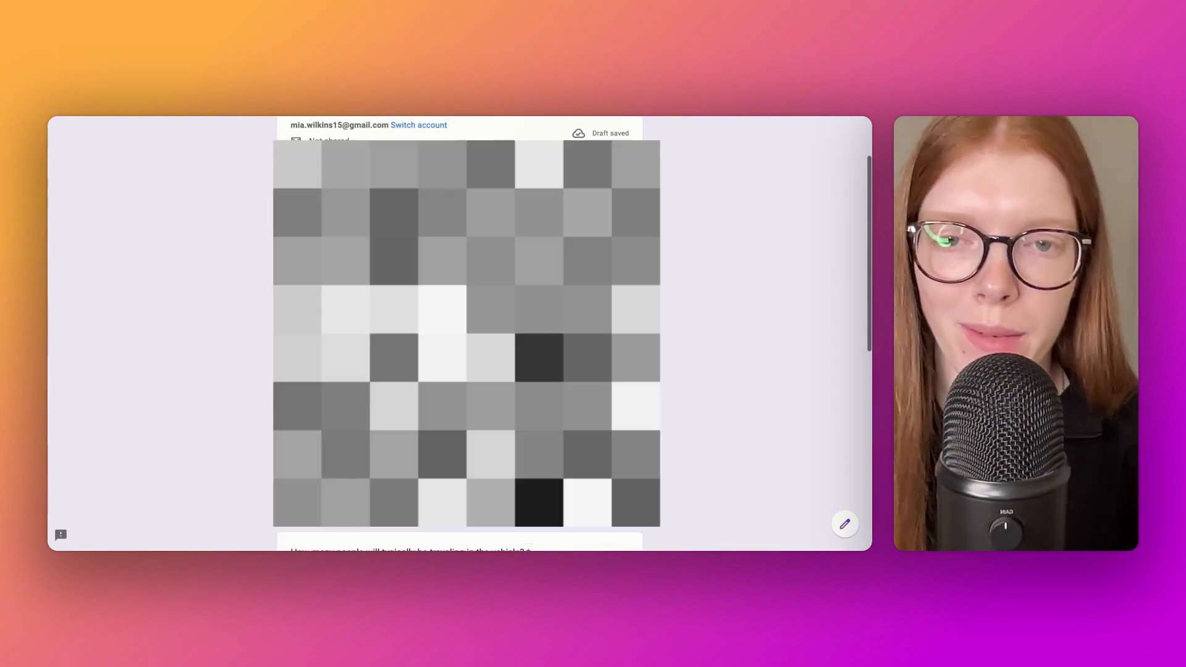
Check the filled-in answers on the car form, from the contact details down to the vehicle type preferences
scroll(460, 333, down, 2)
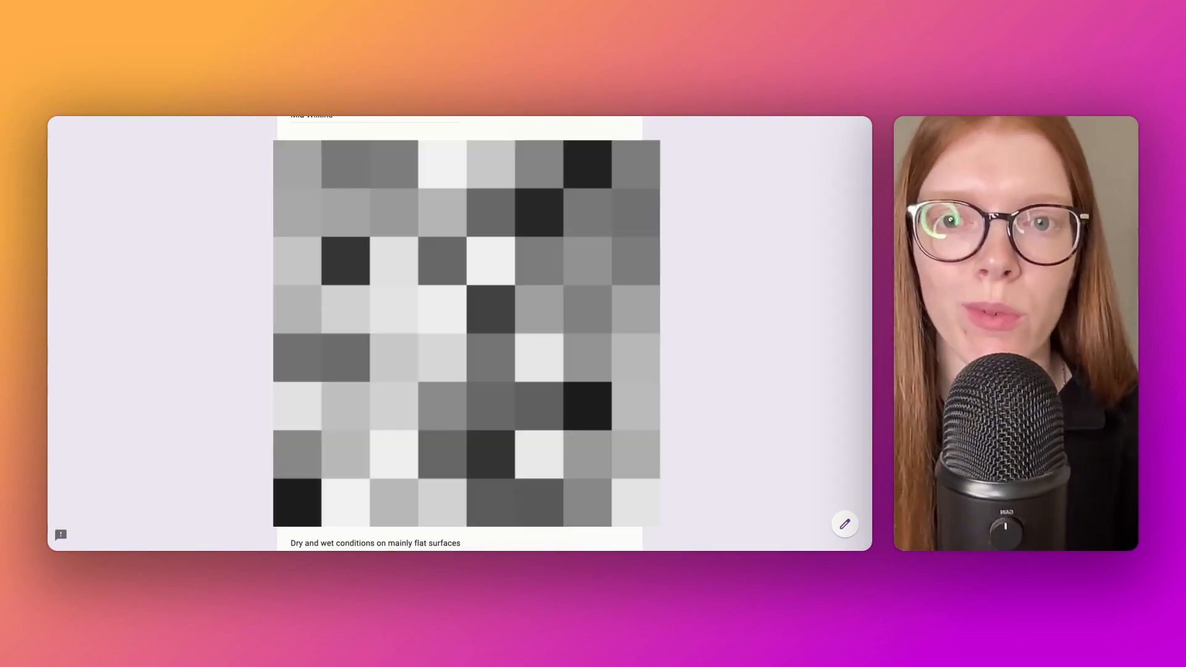
scroll(460, 334, up, 3)
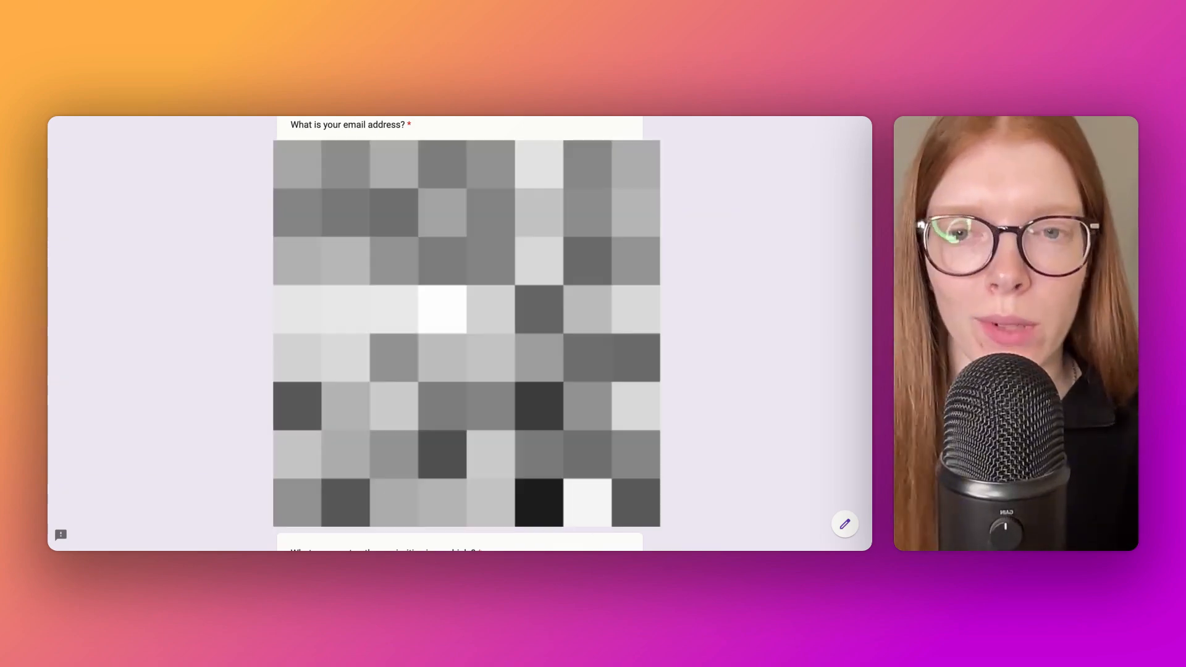
scroll(461, 334, down, 3)
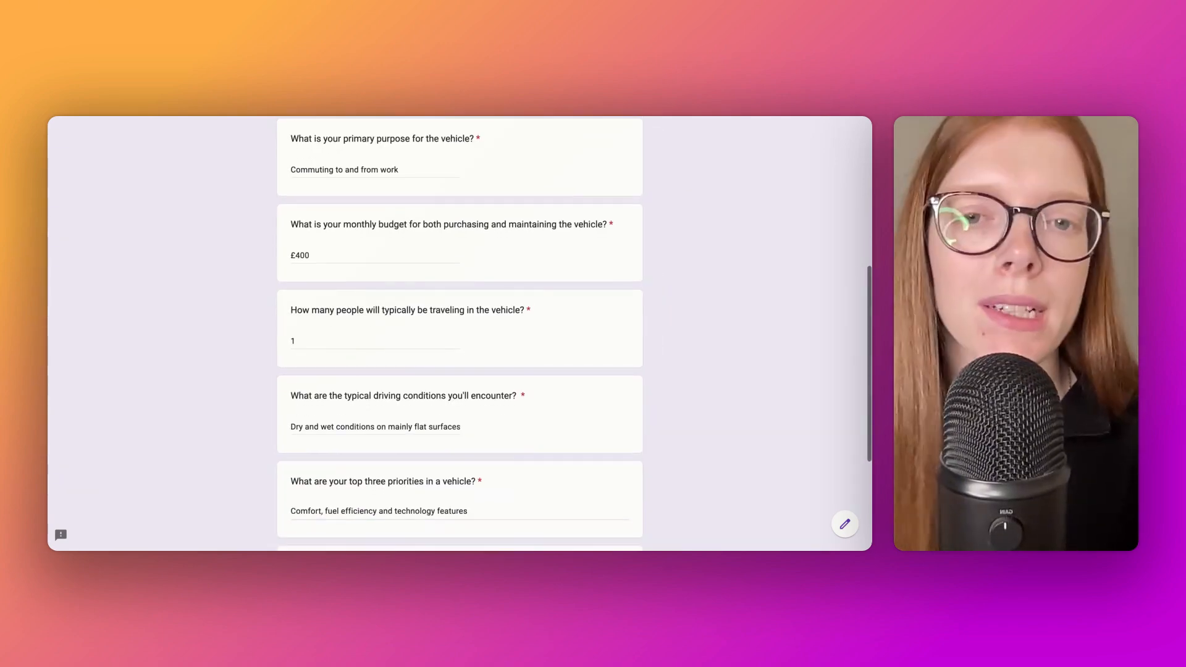
scroll(460, 334, down, 3)
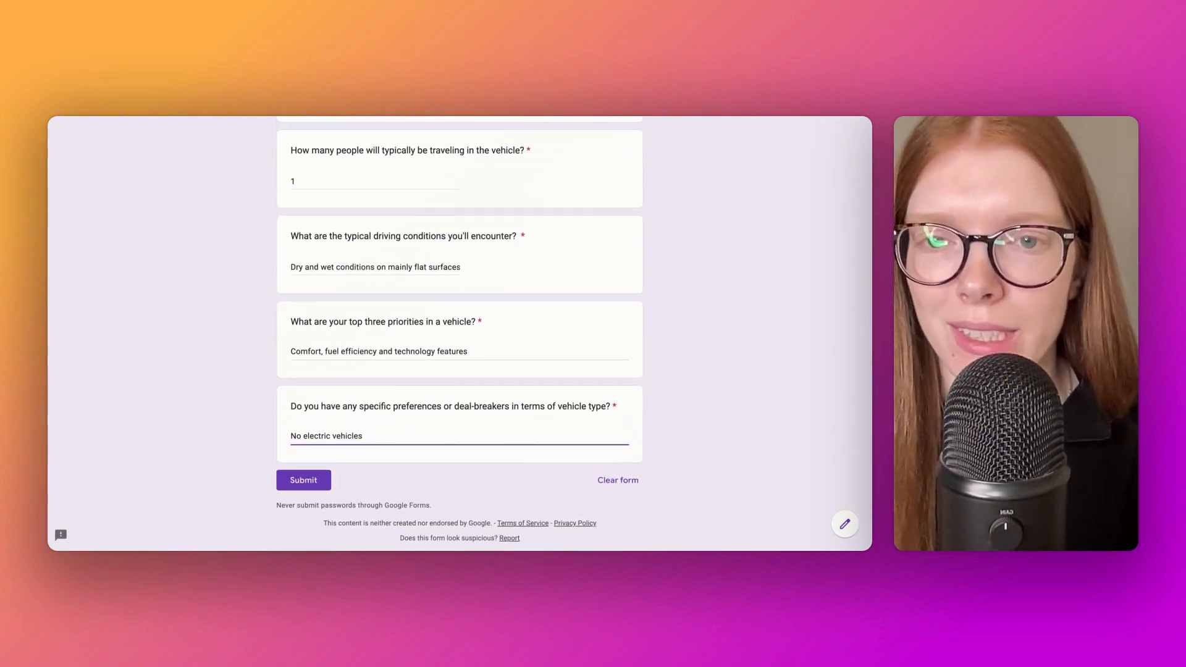
scroll(460, 334, down, 1)
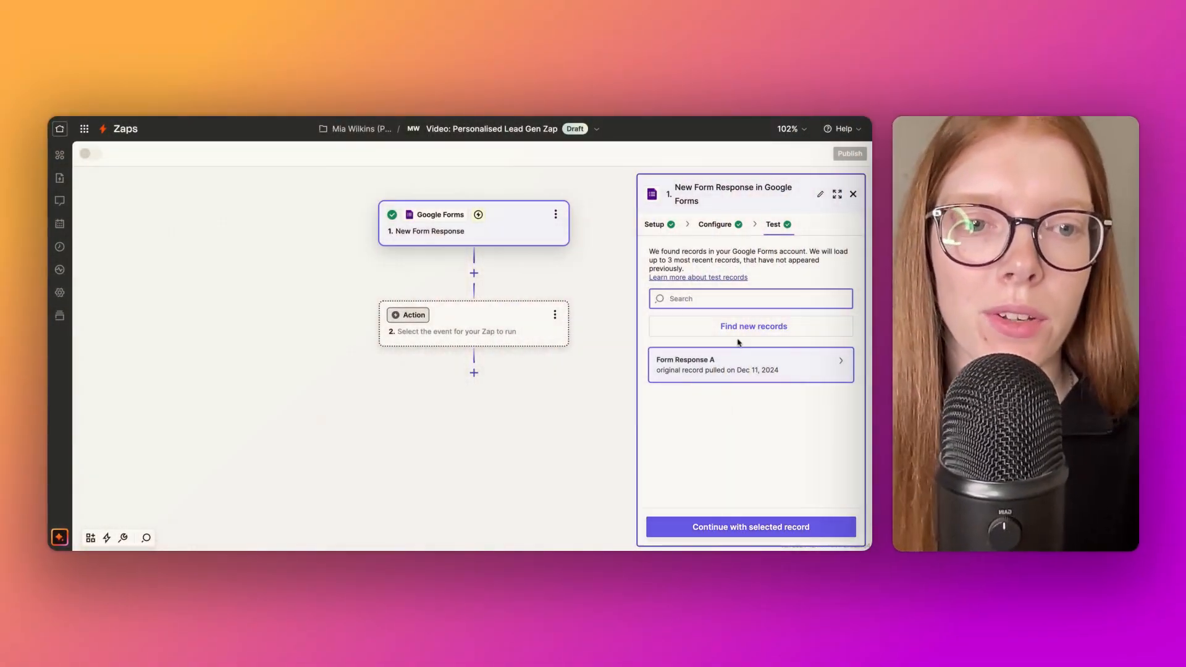
Fetch new test records for the Google Forms trigger and continue with Form Response B
click(738, 328)
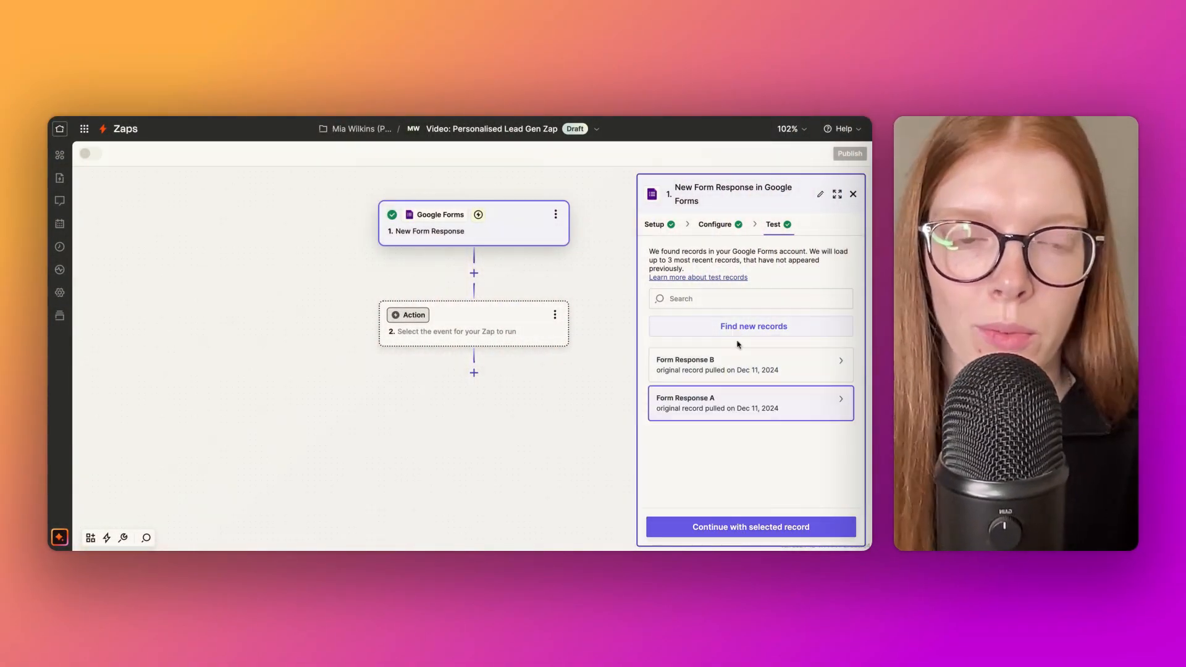
click(740, 375)
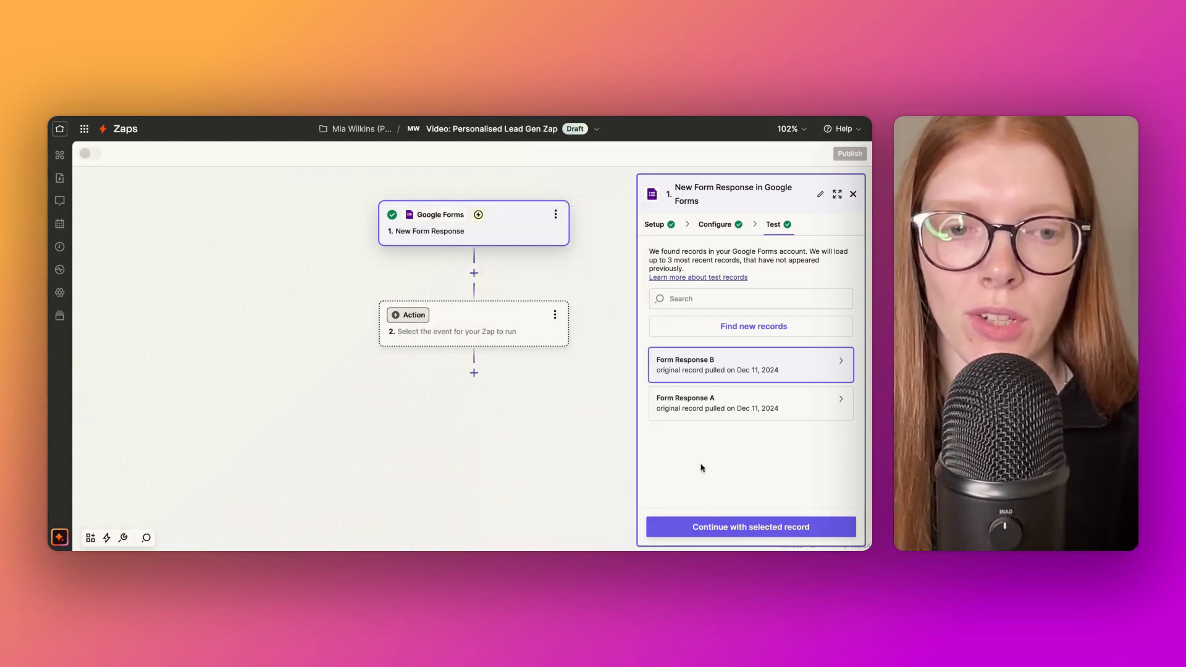
click(741, 528)
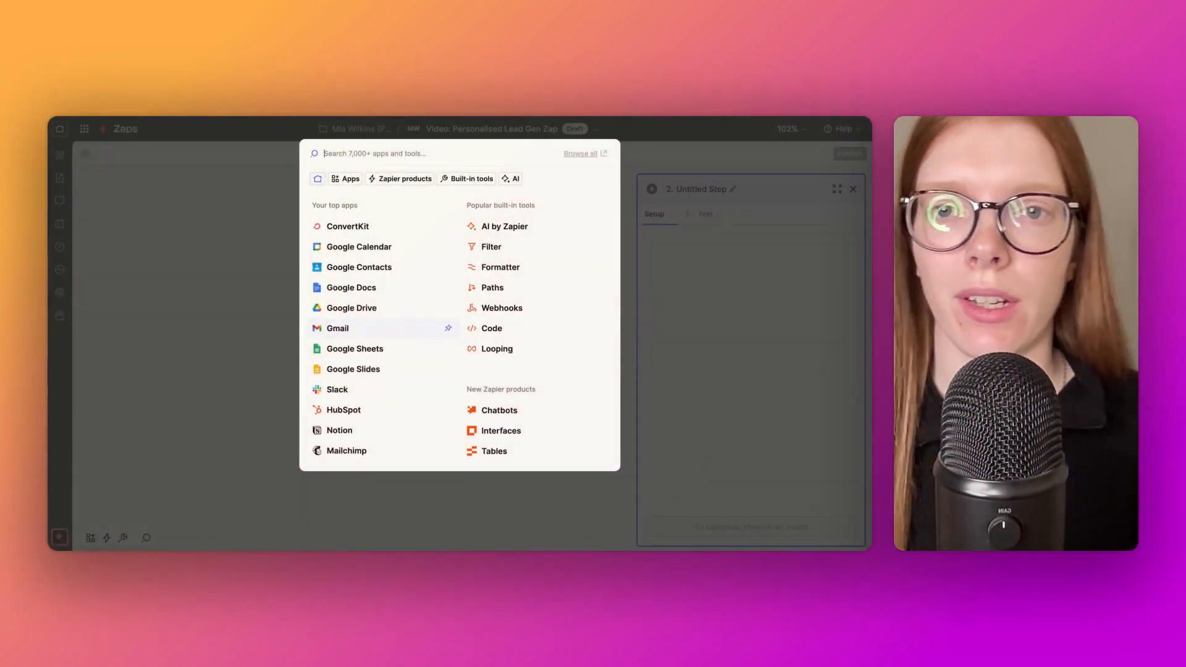
Add ChatGPT as the Zap's action with the Conversation event and proceed to its configuration
click(357, 152)
text(chat)
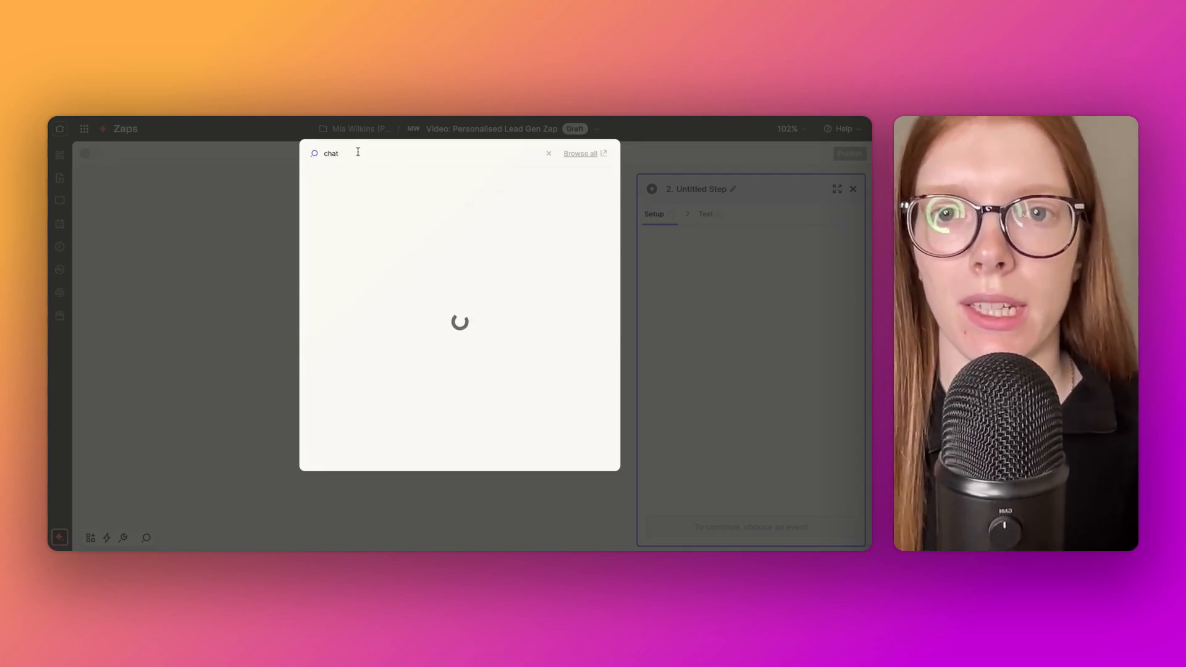
click(844, 307)
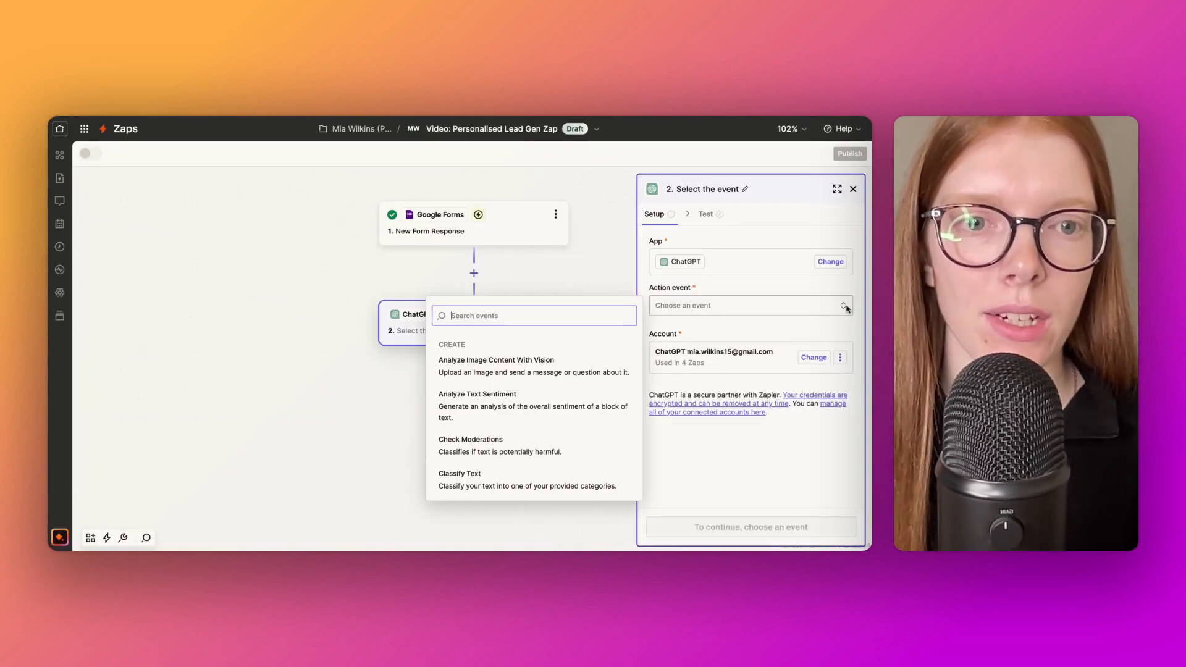
scroll(506, 420, down, 3)
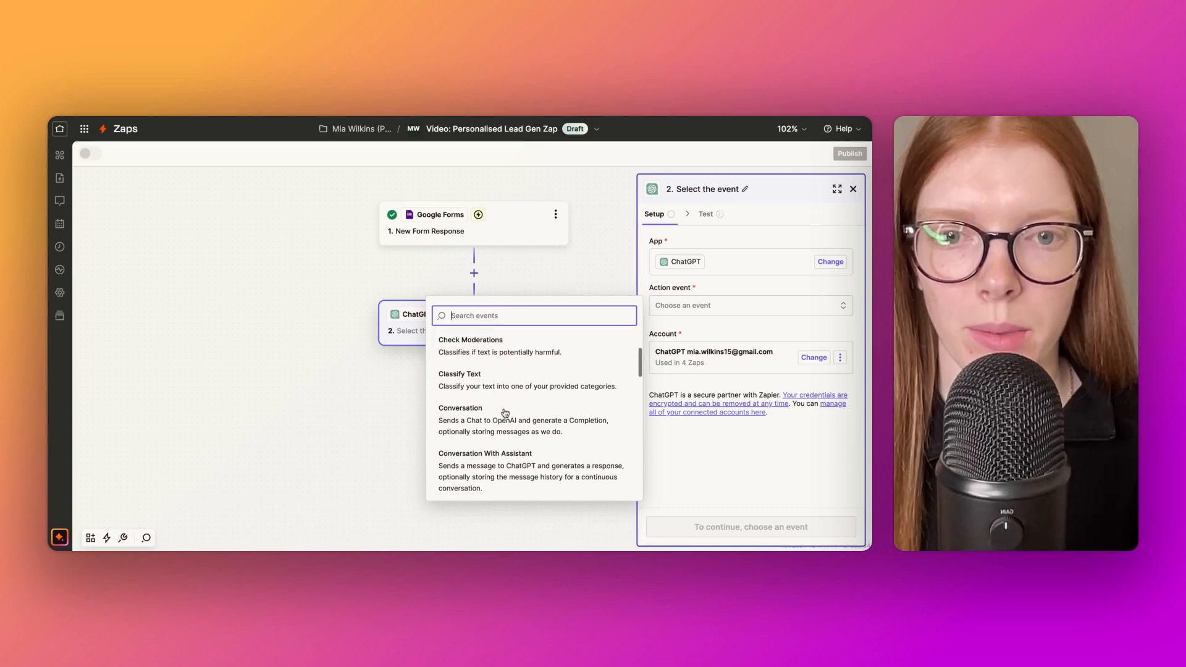
click(509, 428)
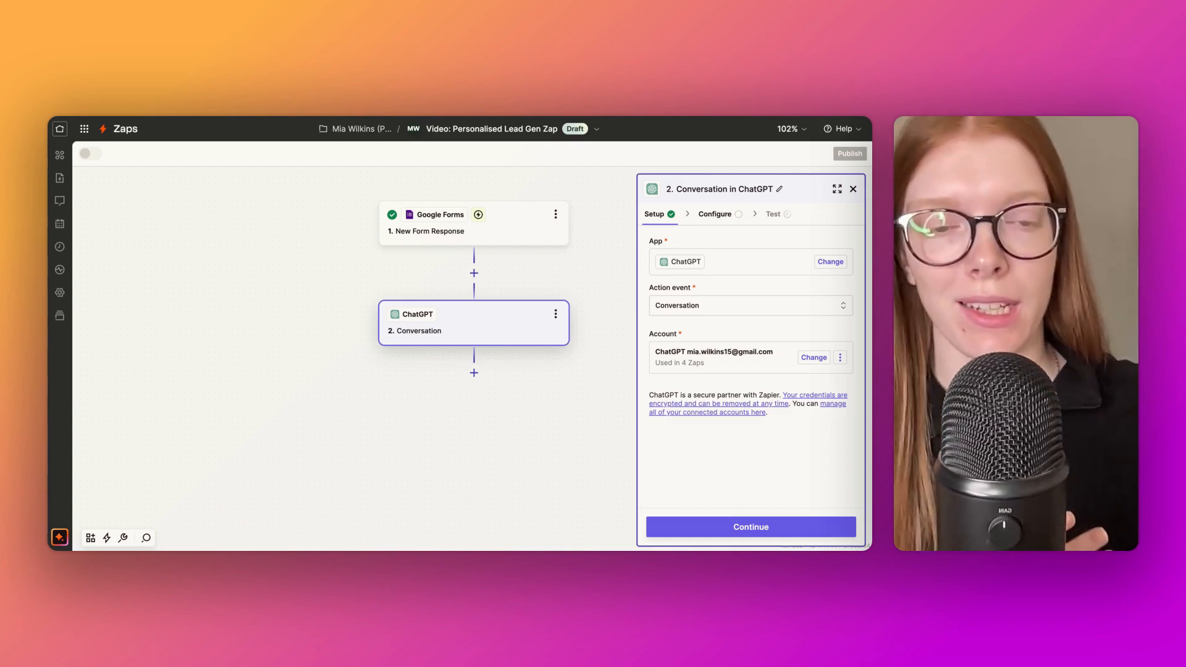
click(728, 530)
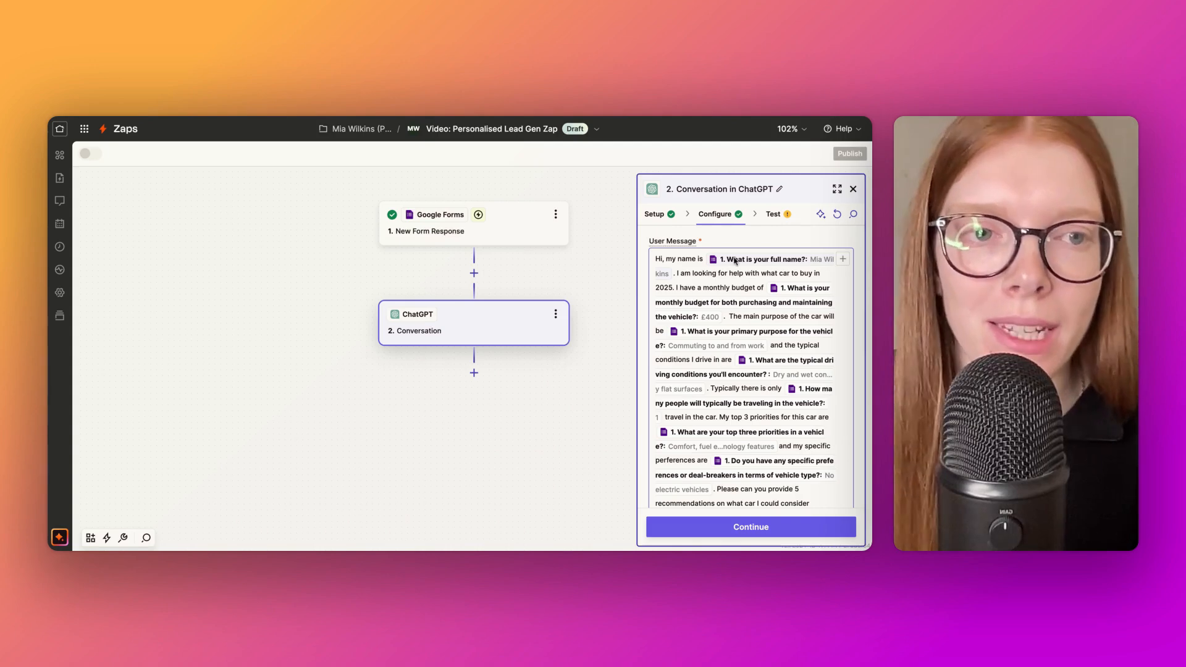
Review the form response fields available for the ChatGPT User Message, the prompt text, and the Model and Memory Key settings
click(843, 260)
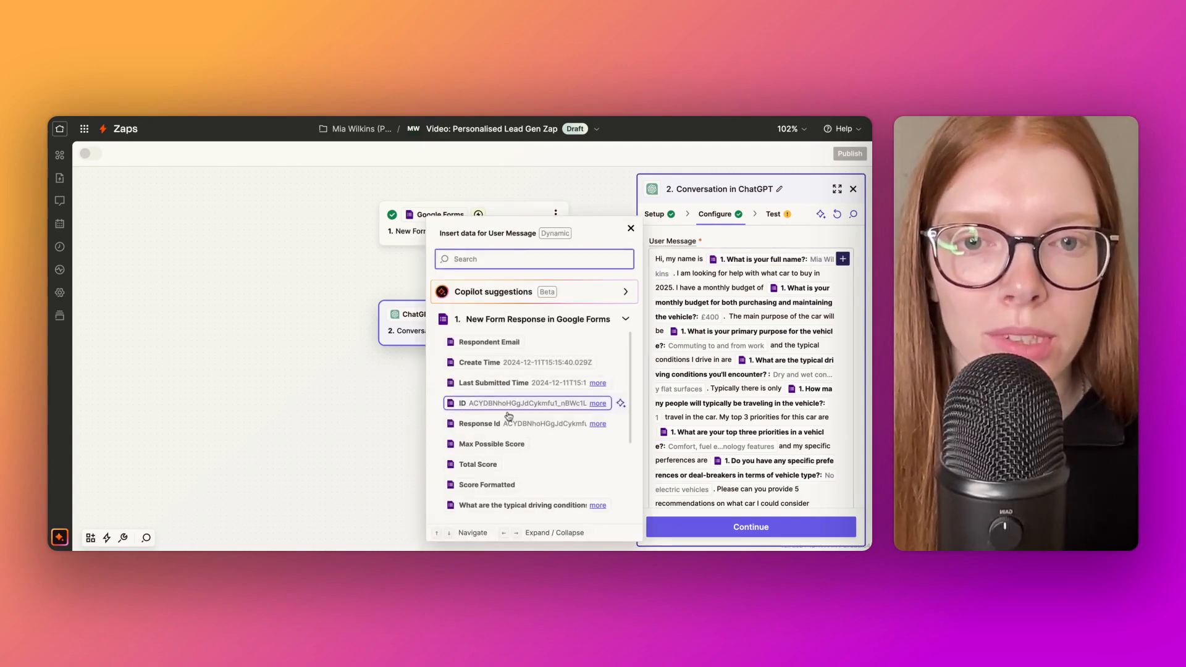
scroll(512, 445, down, 3)
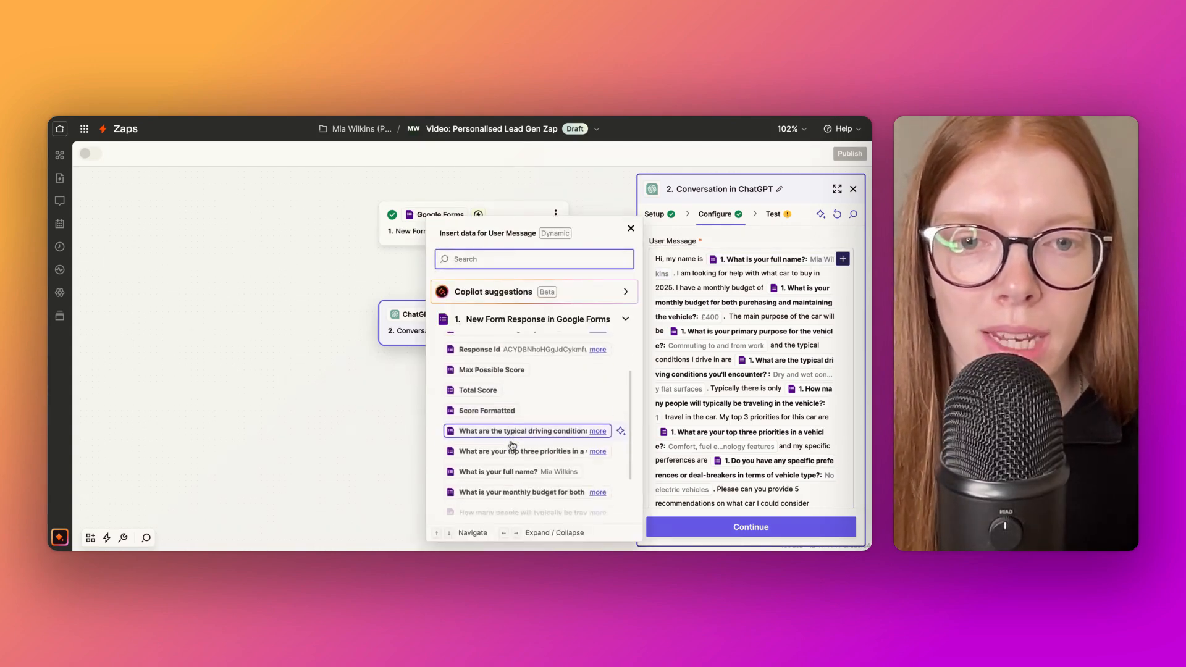
scroll(512, 446, up, 3)
scroll(512, 444, down, 5)
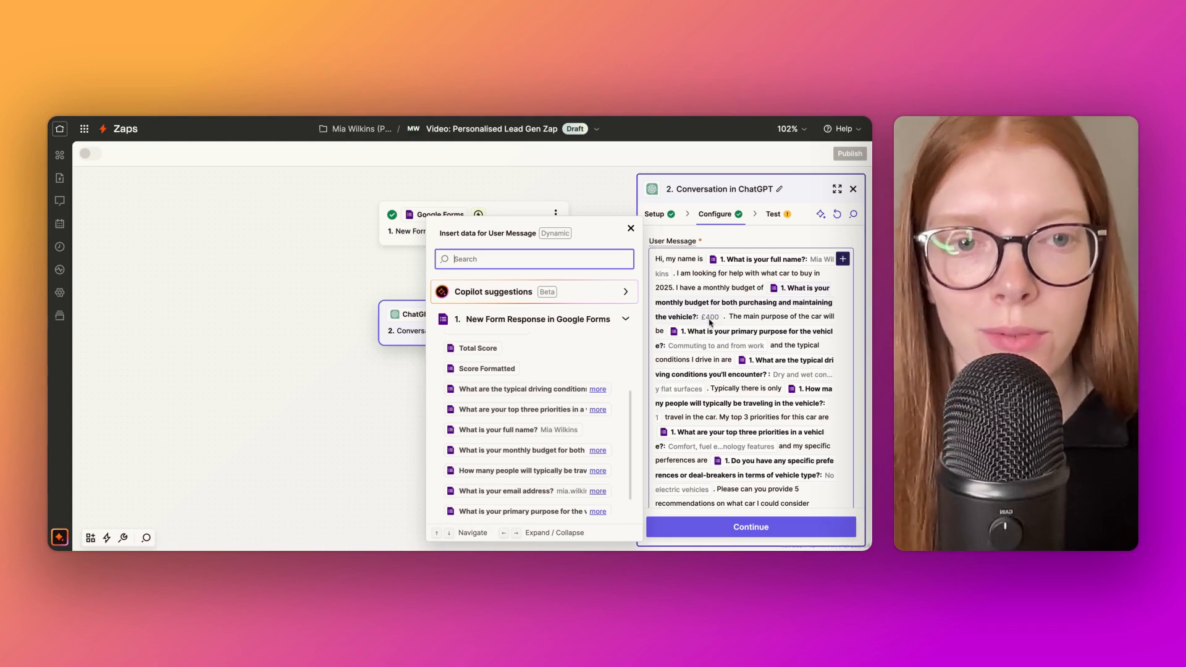
scroll(557, 454, down, 1)
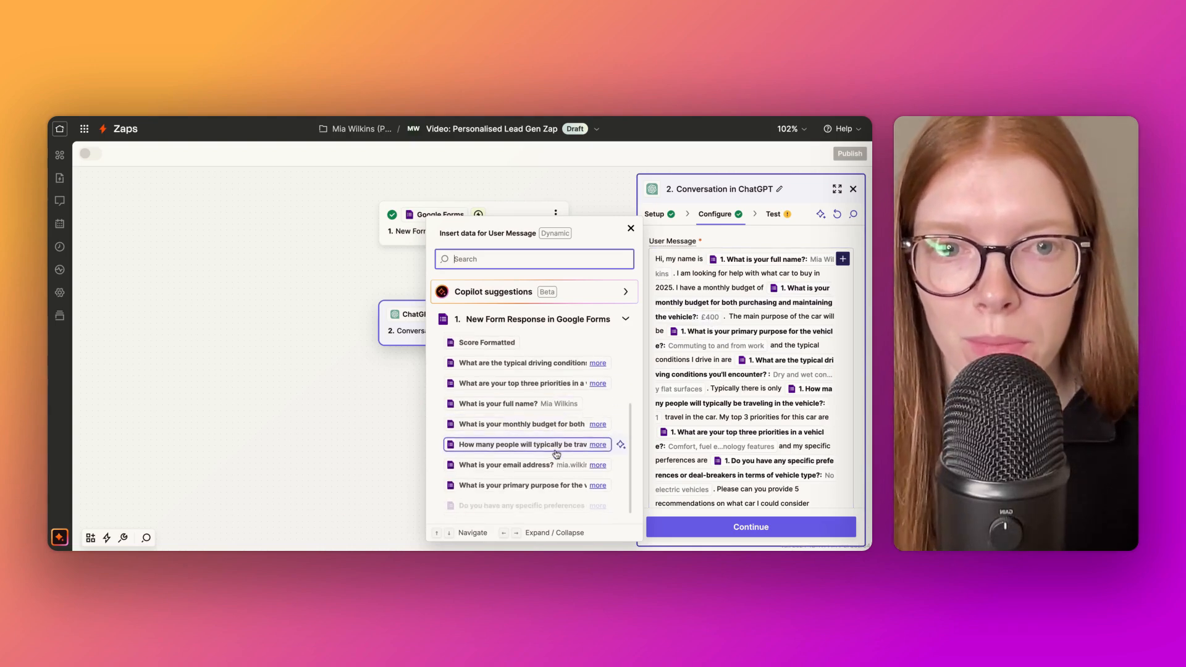
scroll(556, 455, up, 2)
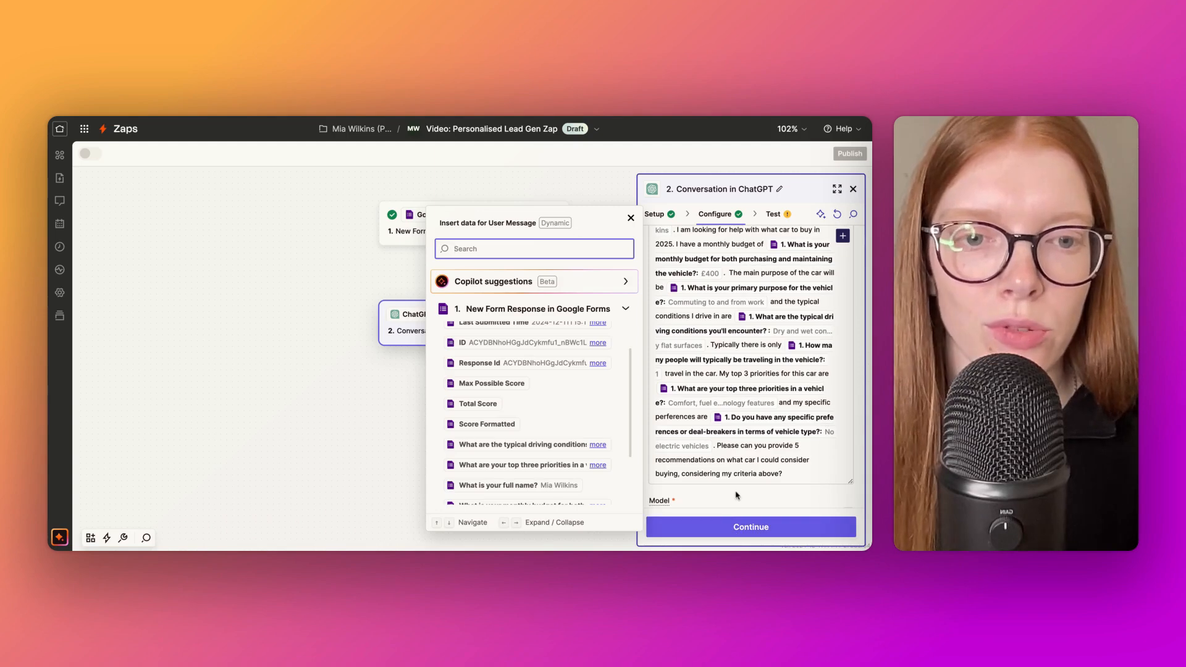
scroll(734, 380, down, 5)
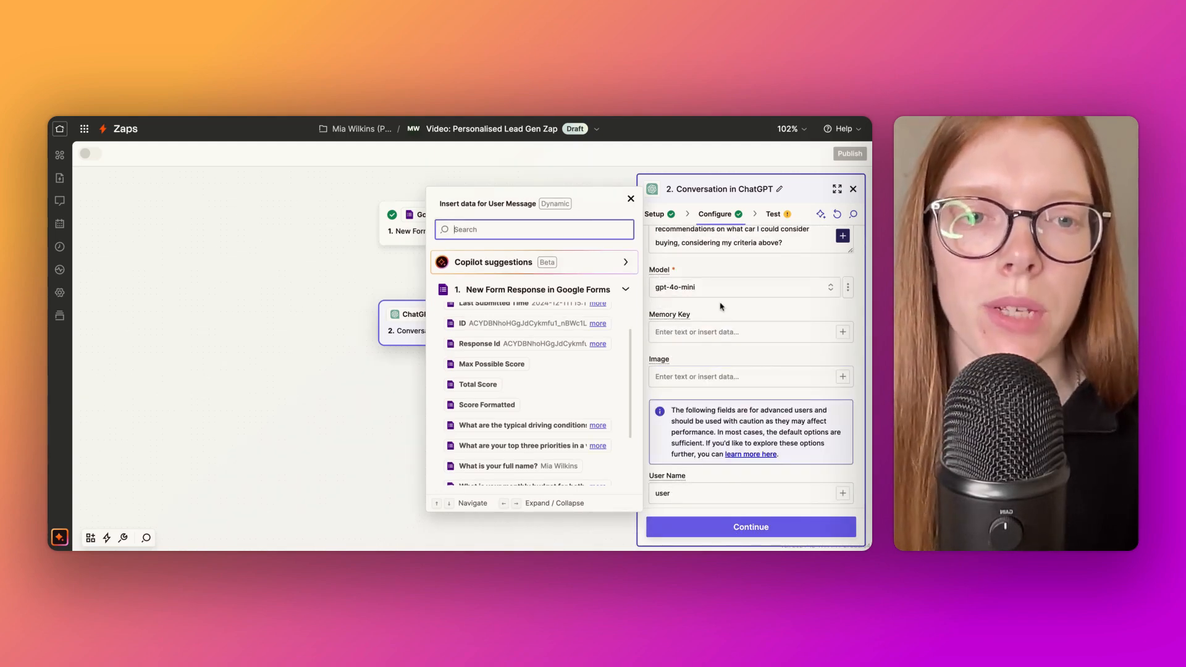
scroll(723, 307, down, 2)
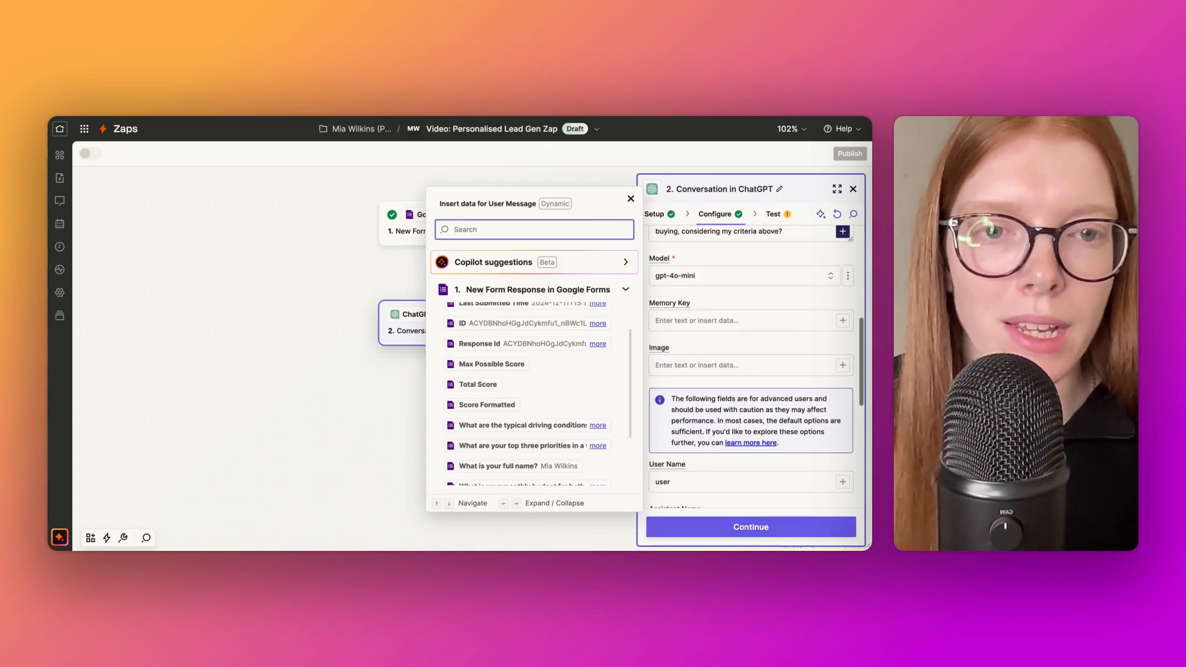
click(733, 307)
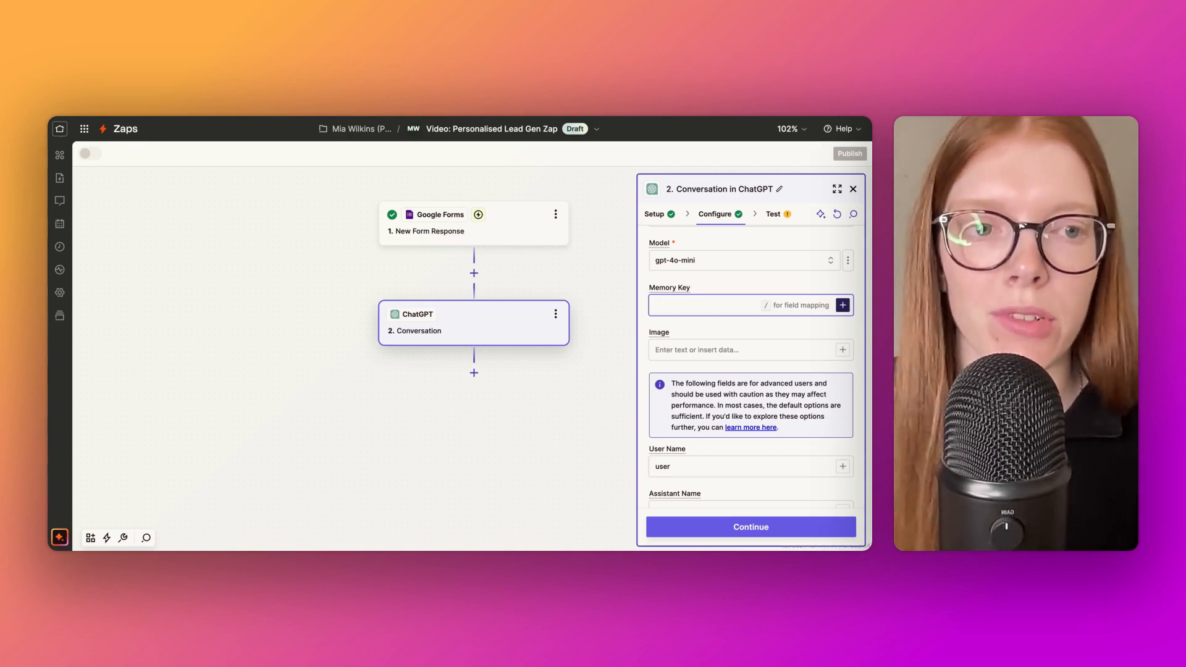
Map the form's "What is your email address?" answer to the ChatGPT Memory Key
click(842, 305)
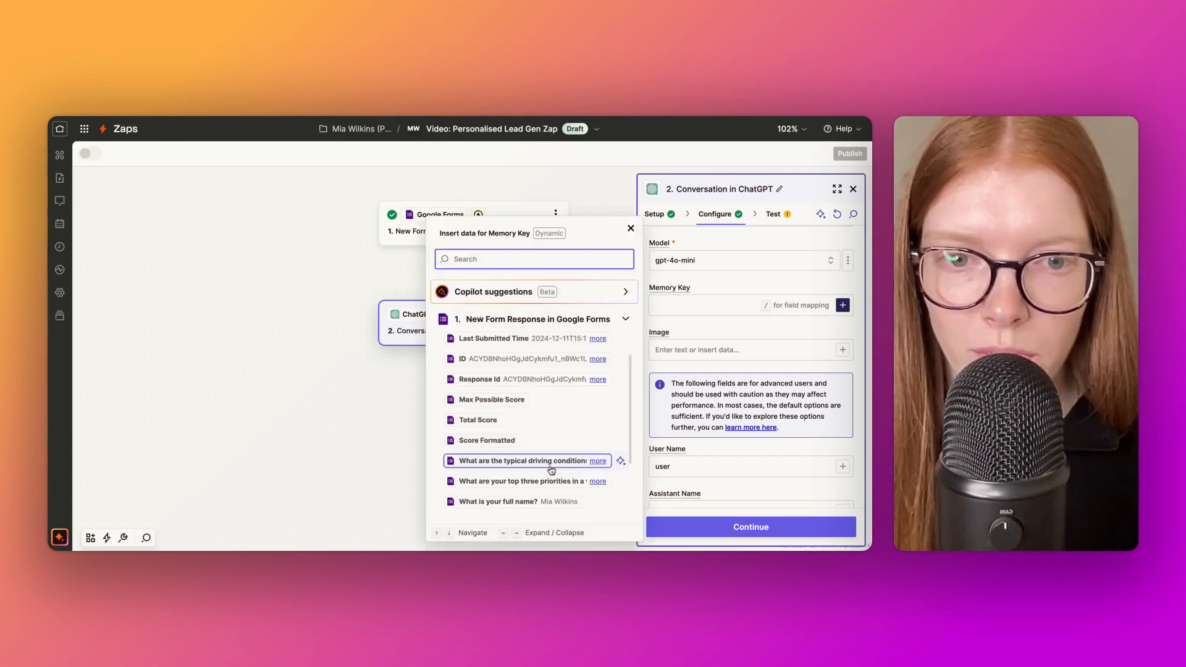
scroll(550, 469, down, 3)
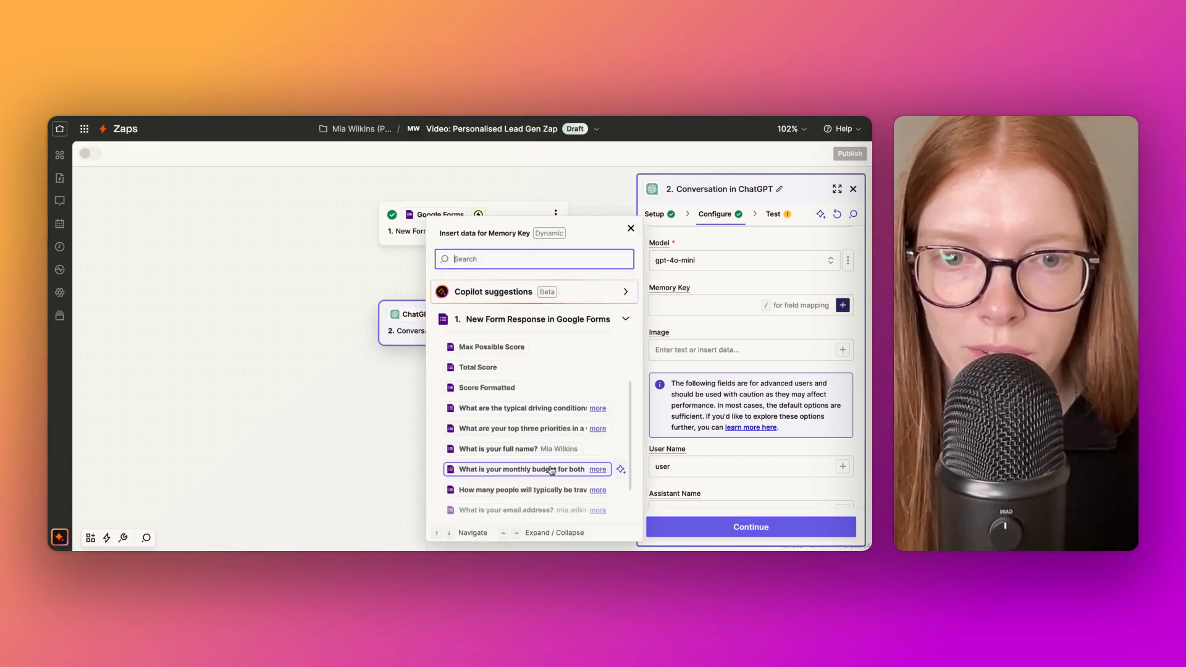
click(524, 464)
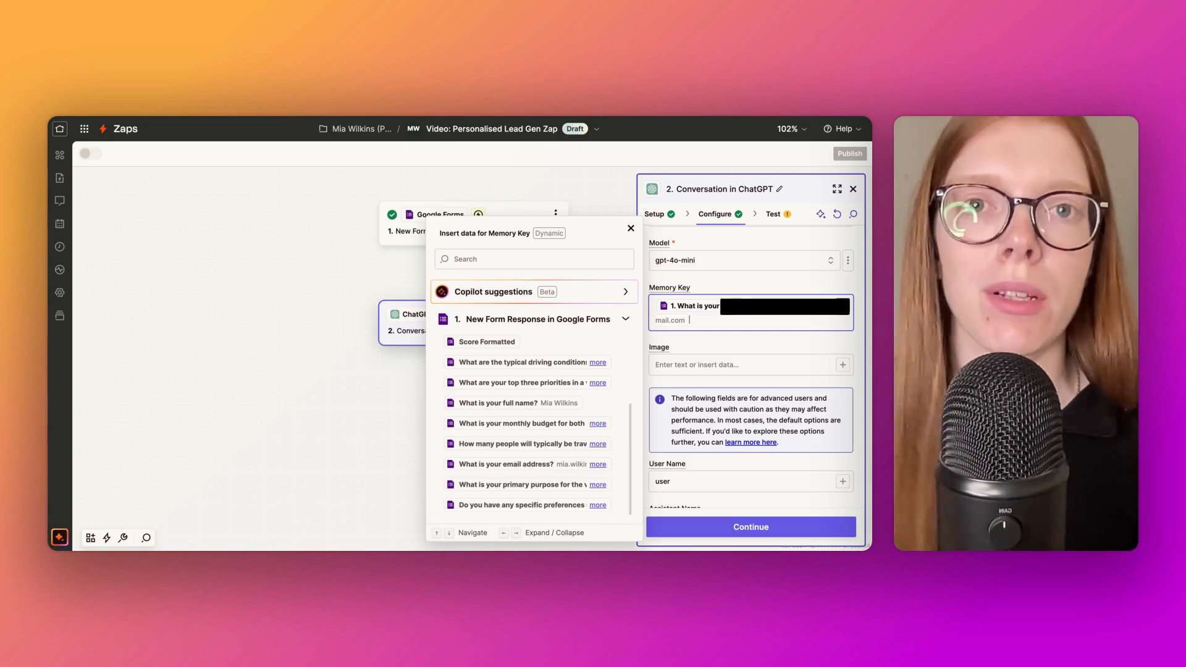
Set the Assistant Instructions to a car expert recommending cars from people's own personal criteria, with the response in bullet point format
scroll(750, 371, down, 3)
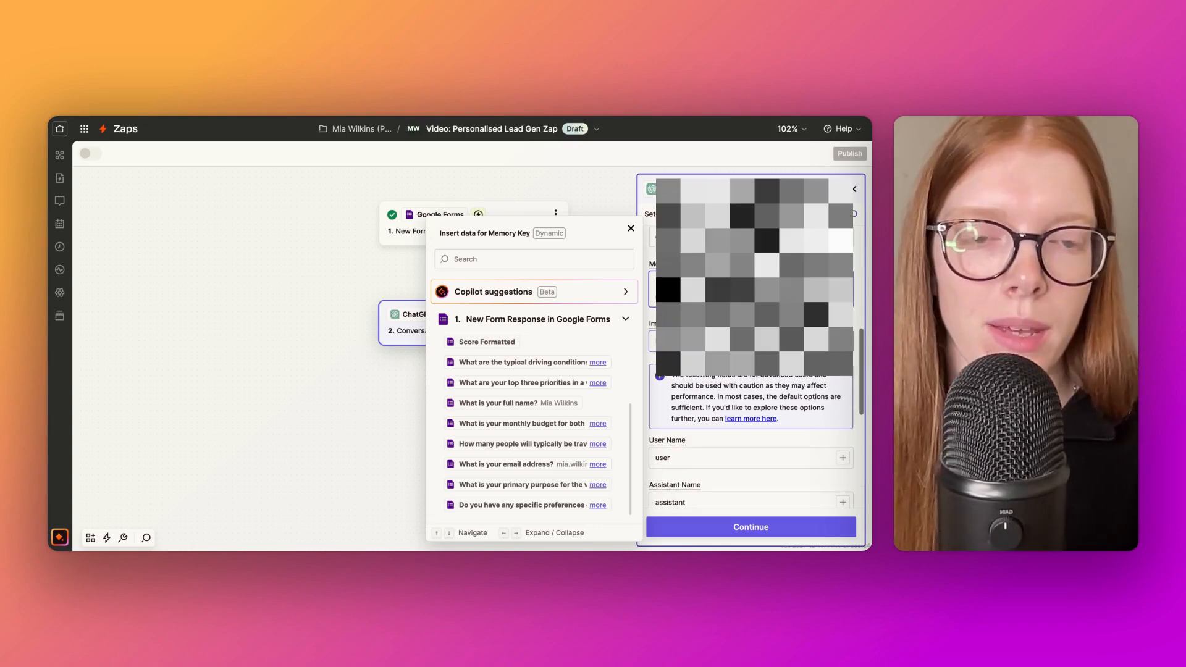
scroll(772, 299, down, 3)
click(772, 298)
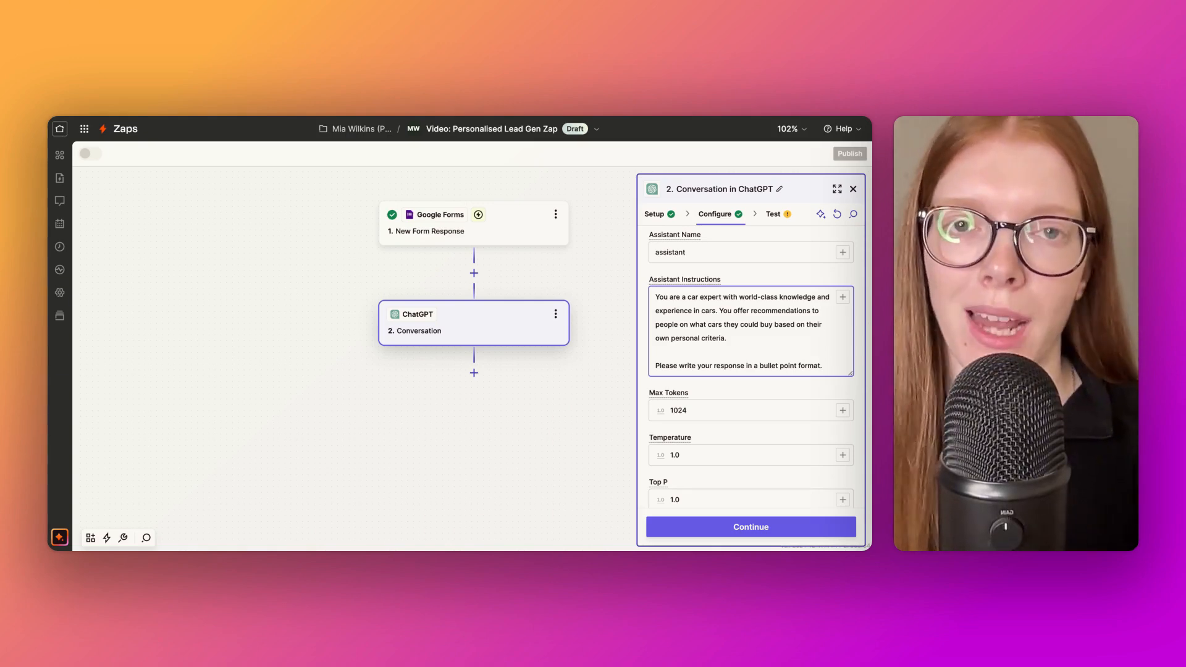
scroll(710, 379, down, 2)
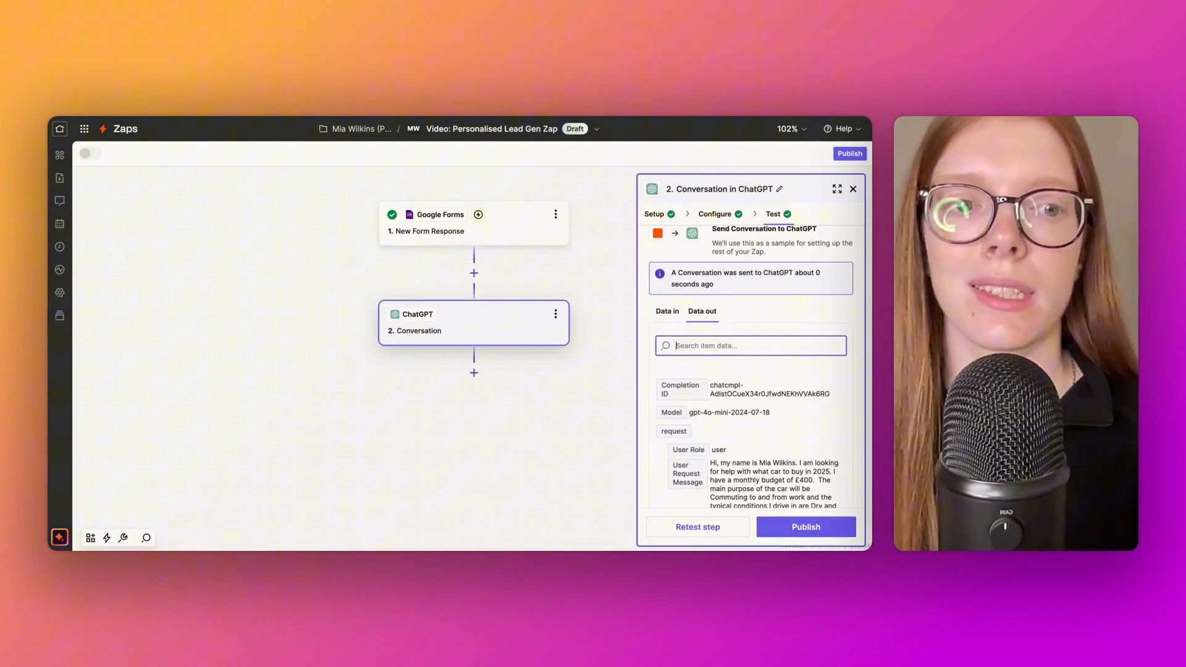
Read through the ChatGPT test output, covering the request message, the car recommendations in the reply, and the conversation history
scroll(778, 415, down, 5)
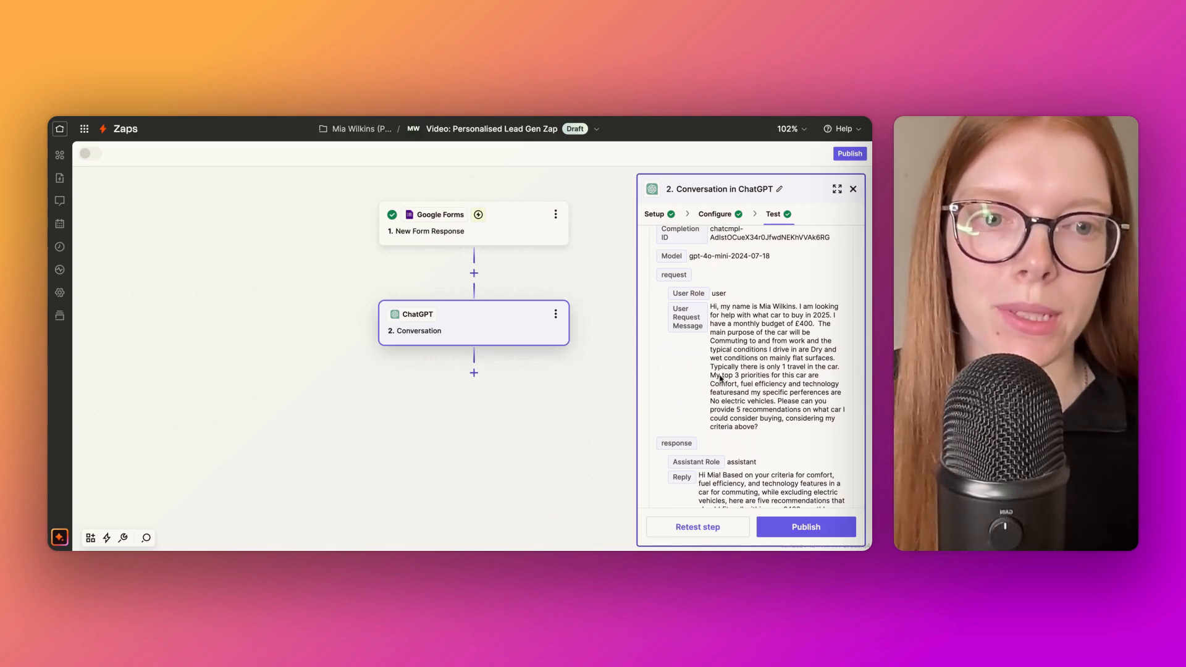
scroll(708, 430, down, 7)
scroll(681, 278, up, 1)
scroll(680, 278, down, 1)
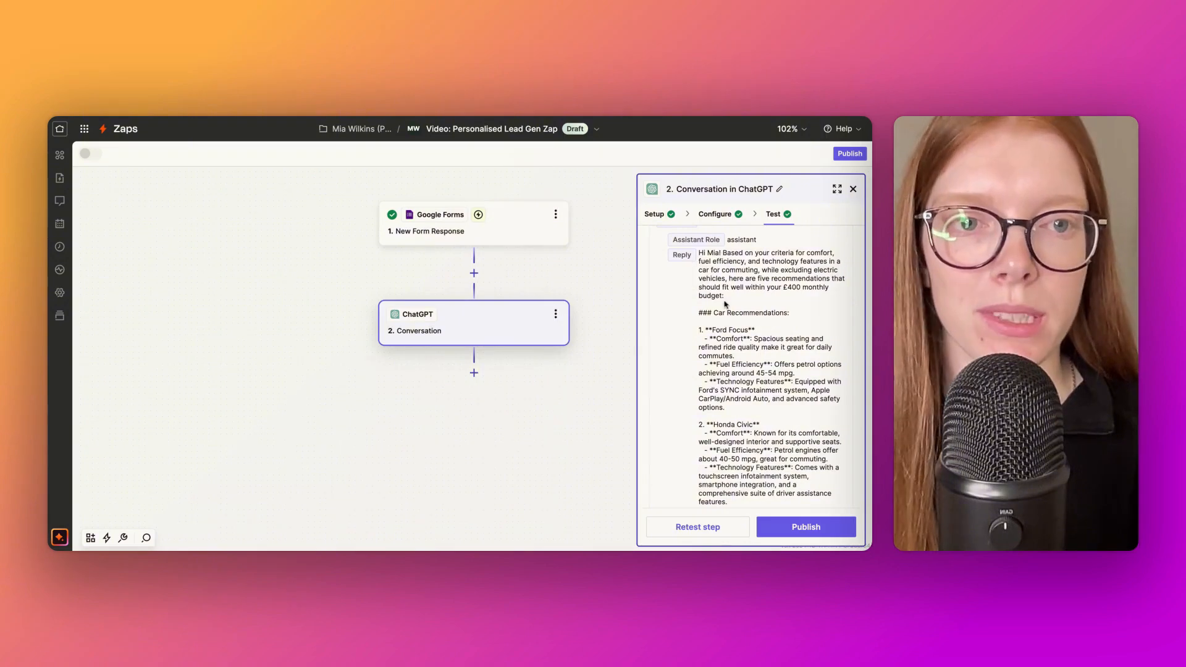
scroll(784, 335, down, 1)
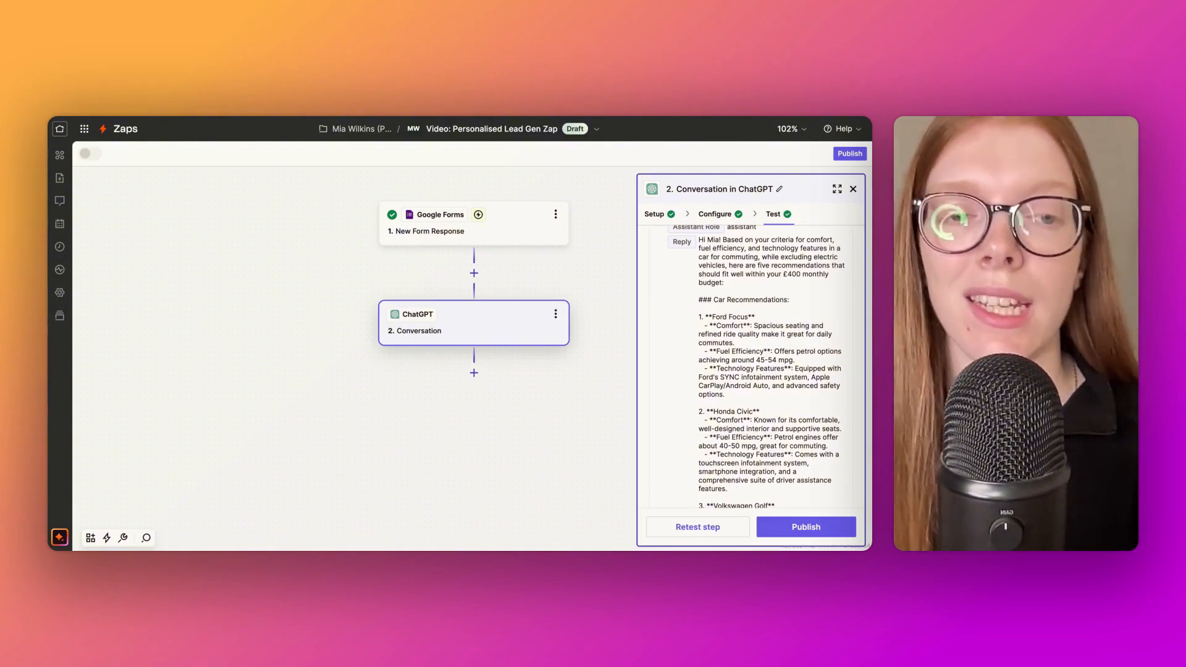
scroll(769, 367, down, 2)
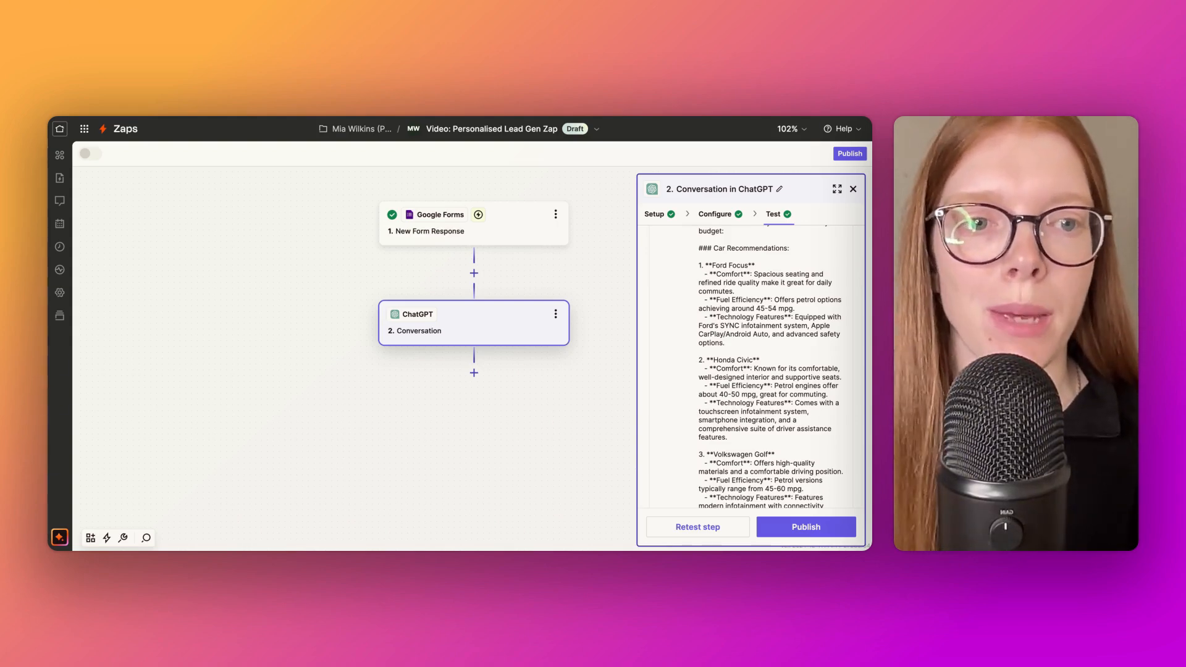
scroll(769, 366, down, 1)
scroll(769, 367, down, 4)
scroll(769, 366, down, 2)
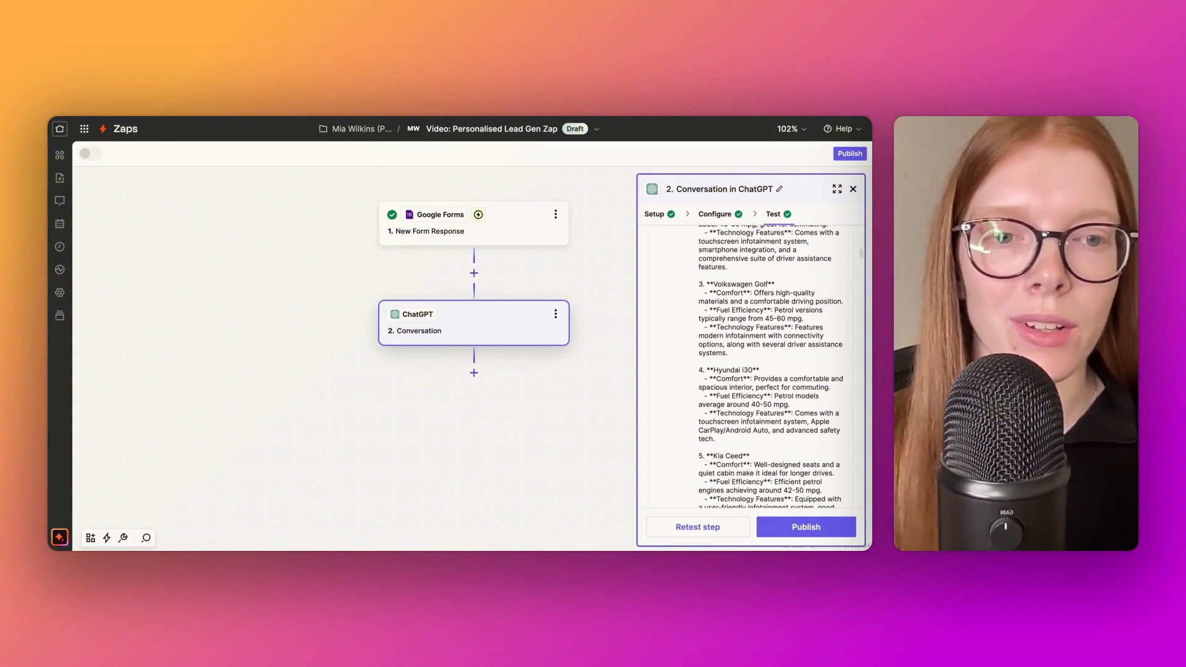
scroll(764, 432, down, 3)
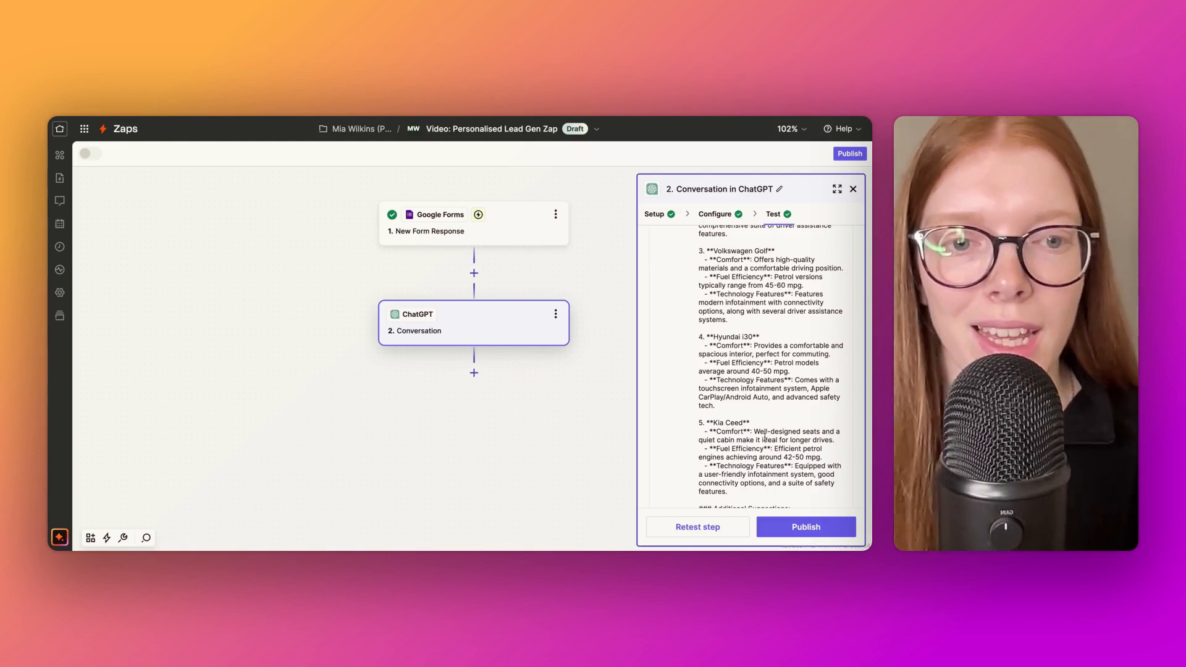
scroll(764, 438, down, 3)
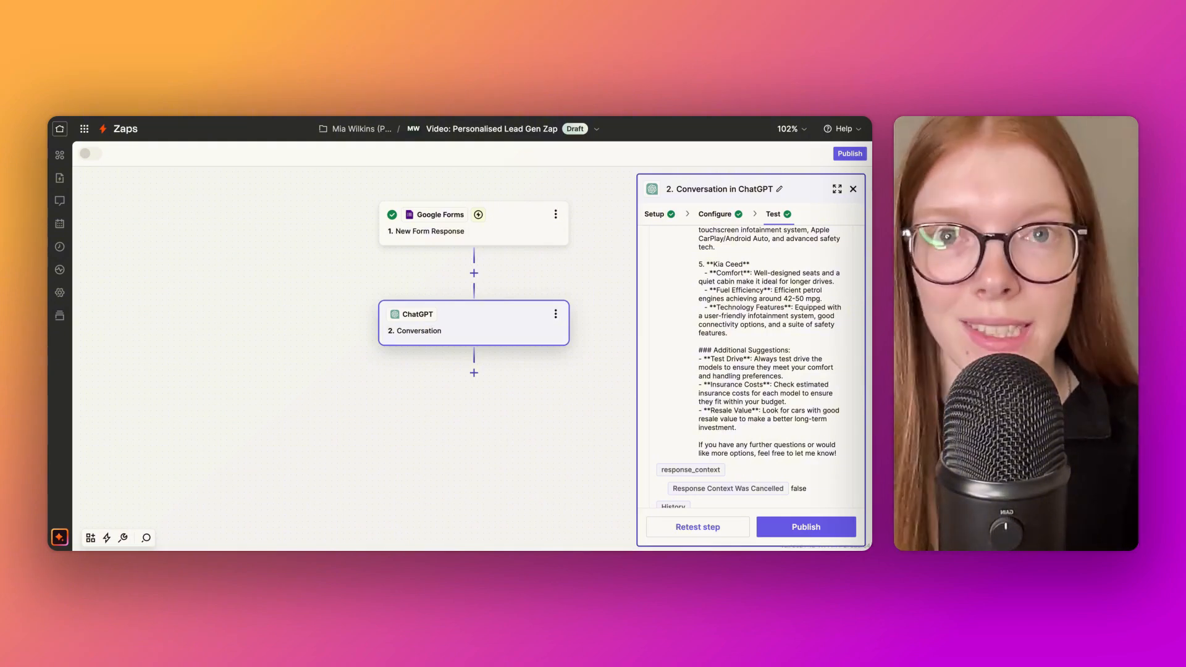
scroll(769, 365, up, 10)
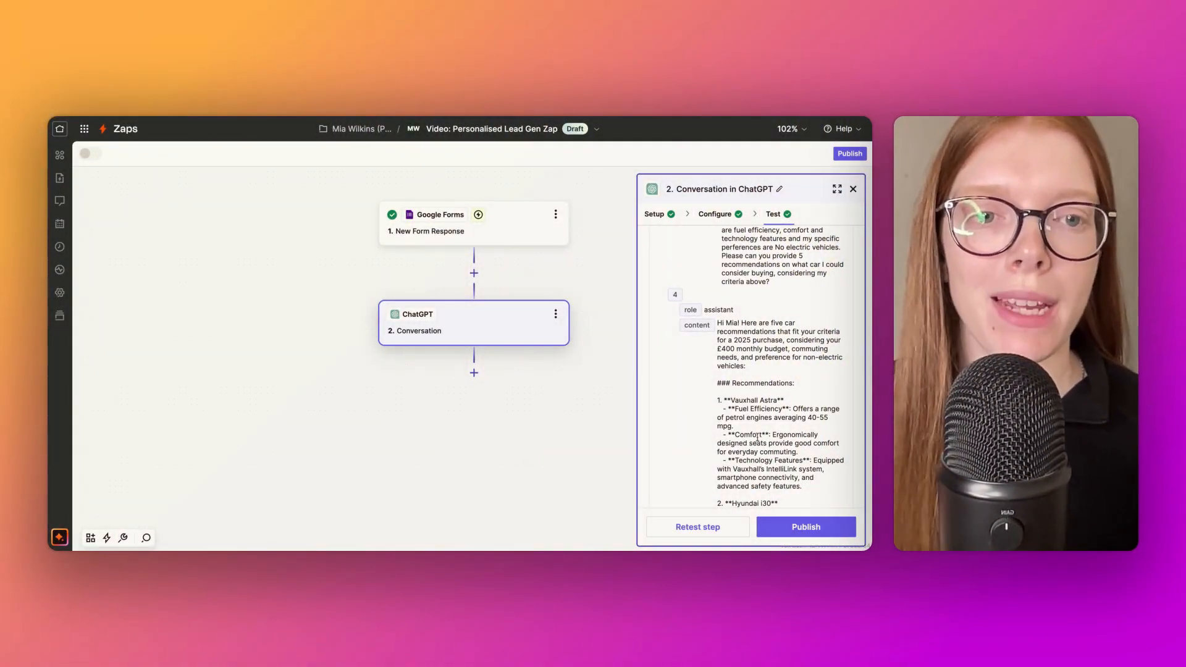
scroll(758, 438, down, 4)
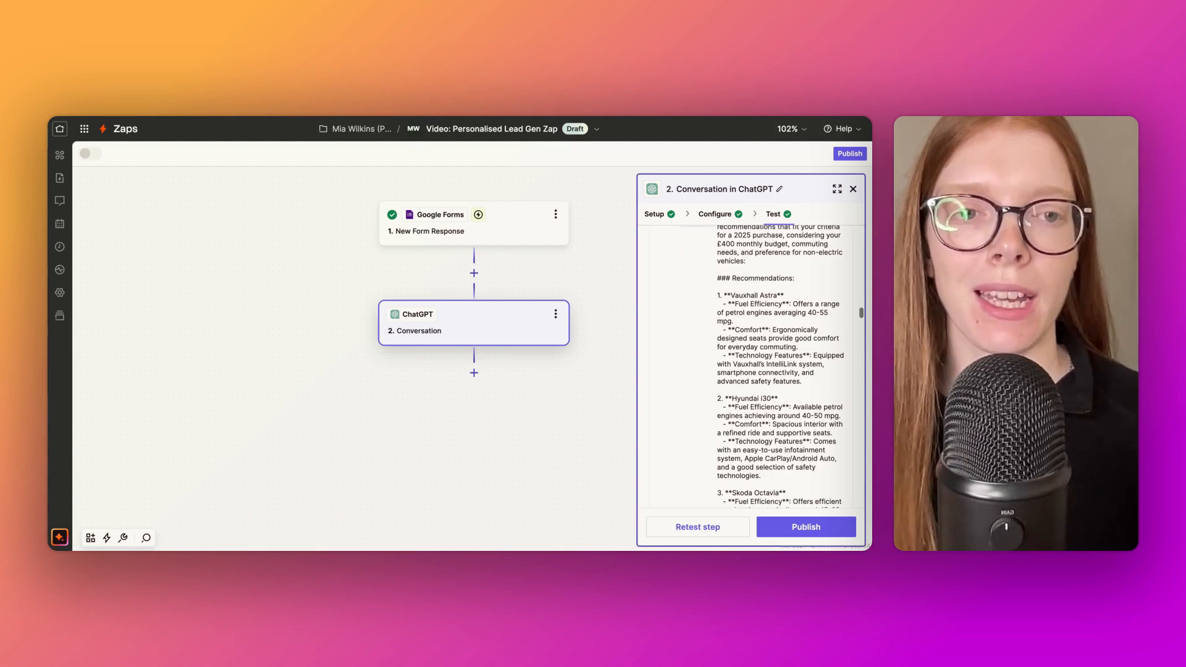
scroll(762, 367, up, 1)
scroll(781, 367, down, 2)
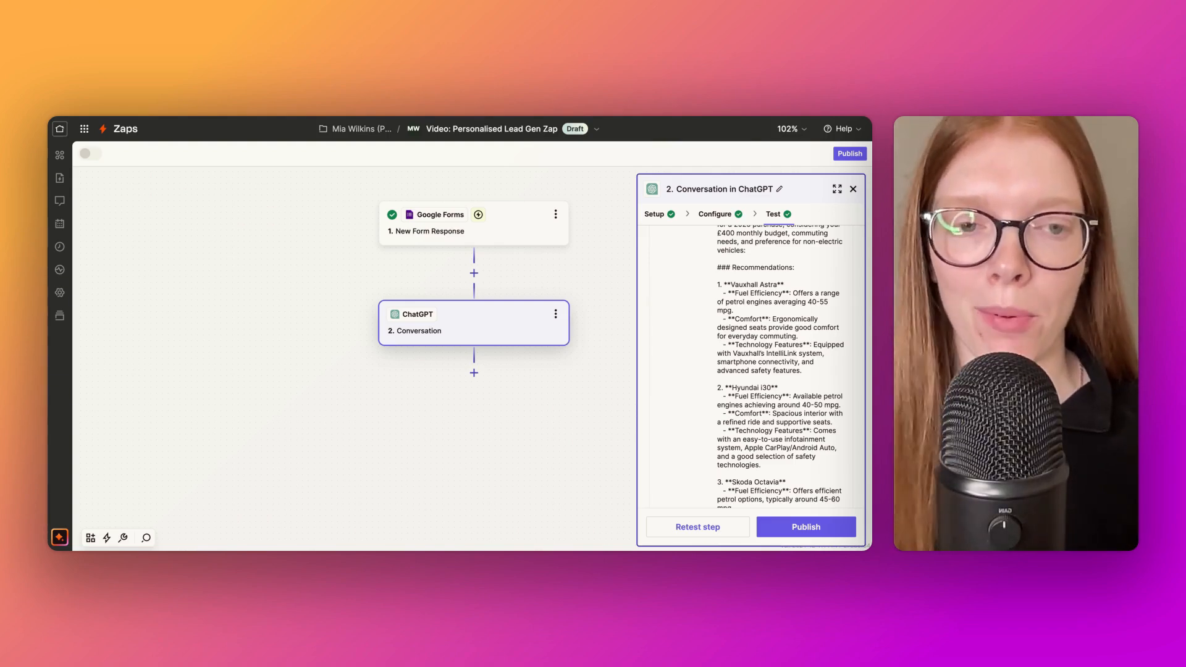
Add a Formatter by Zapier action after ChatGPT with the Text event and proceed to its configuration
click(474, 373)
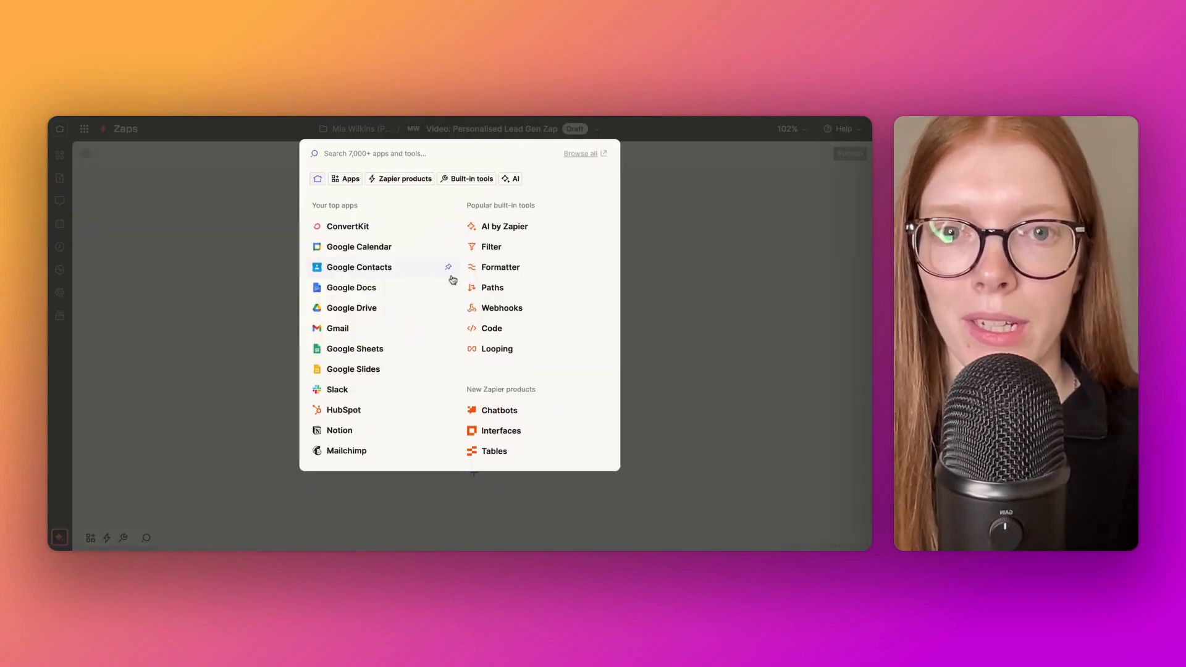
click(505, 270)
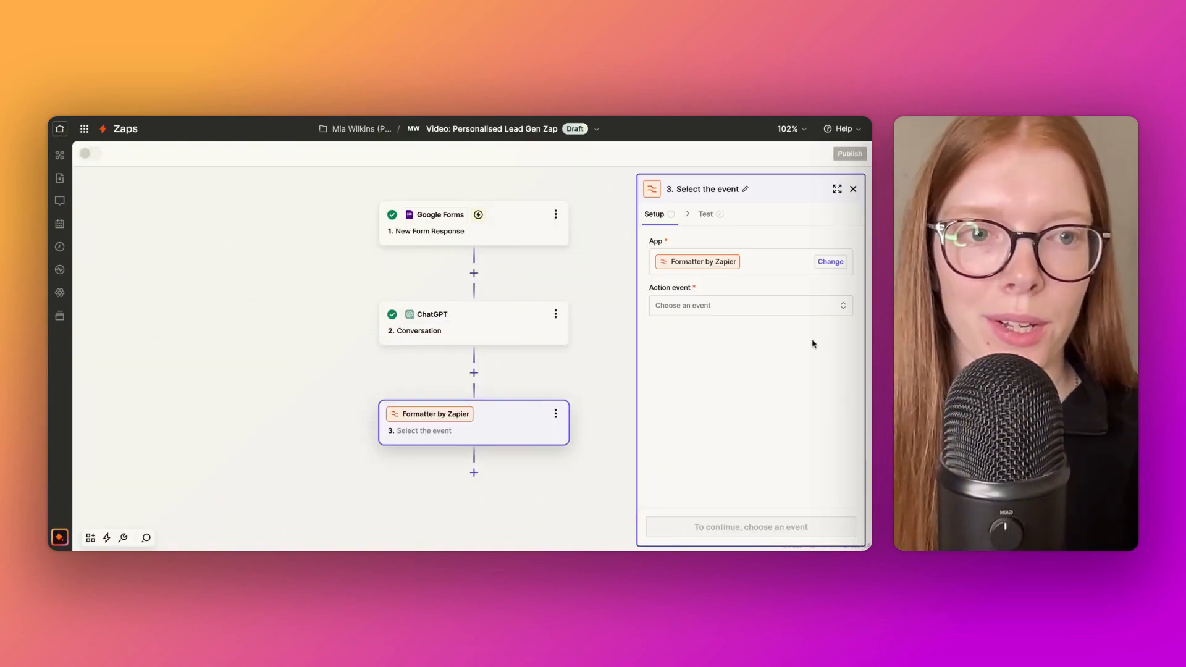
click(852, 309)
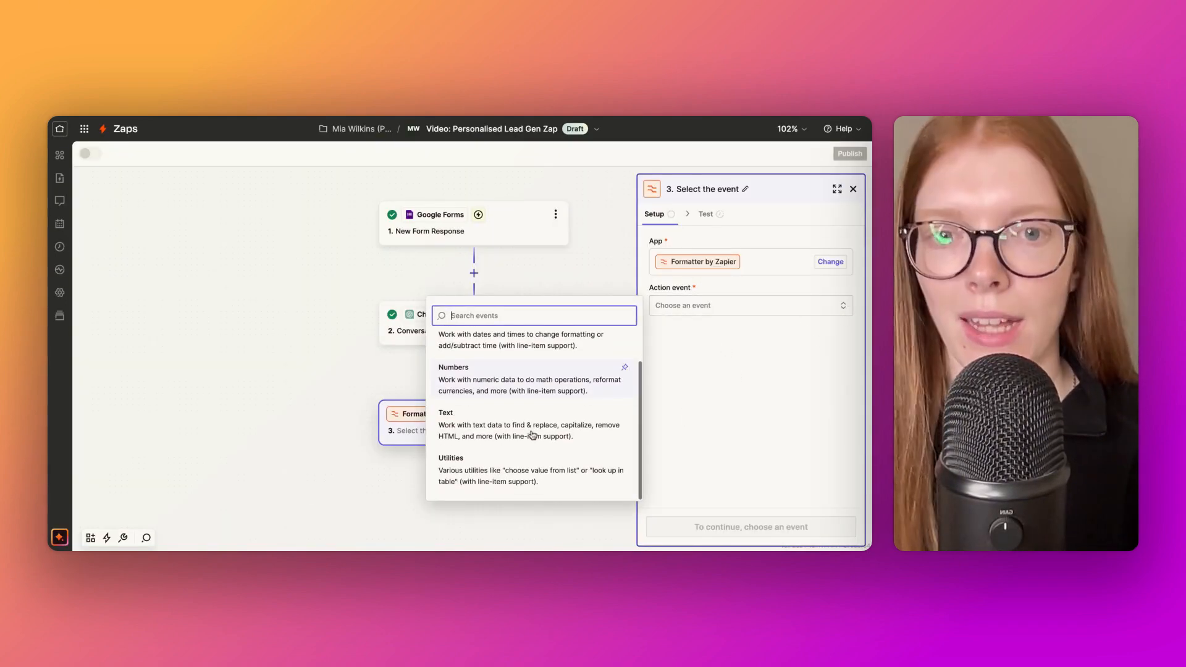
click(509, 426)
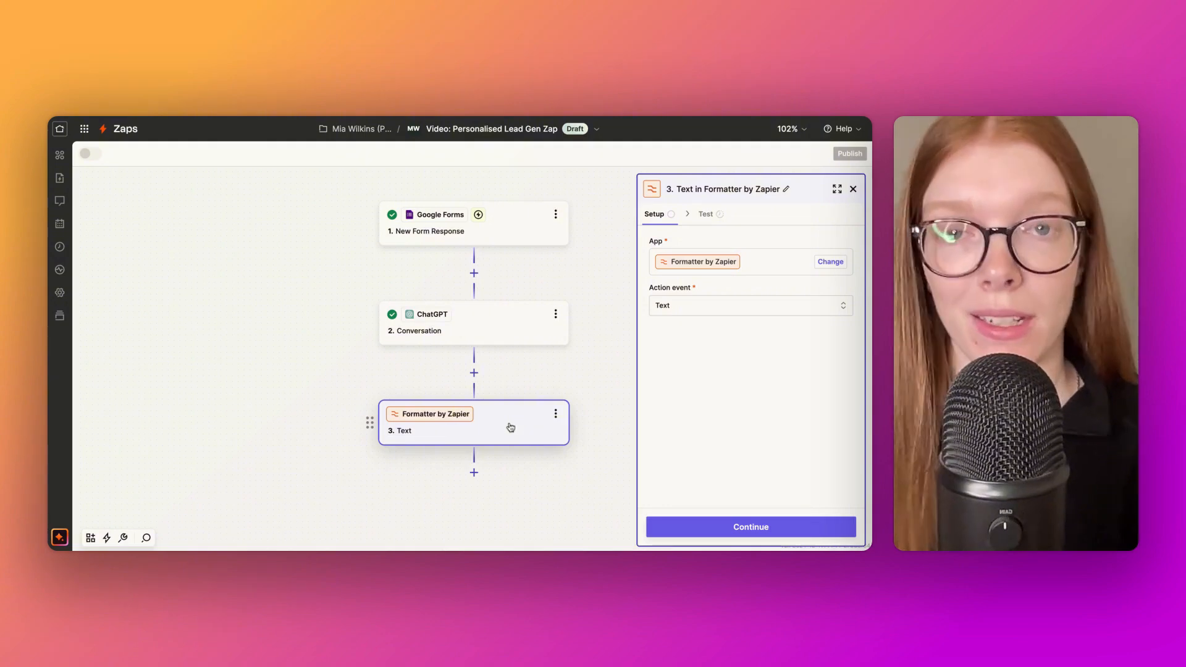
click(699, 527)
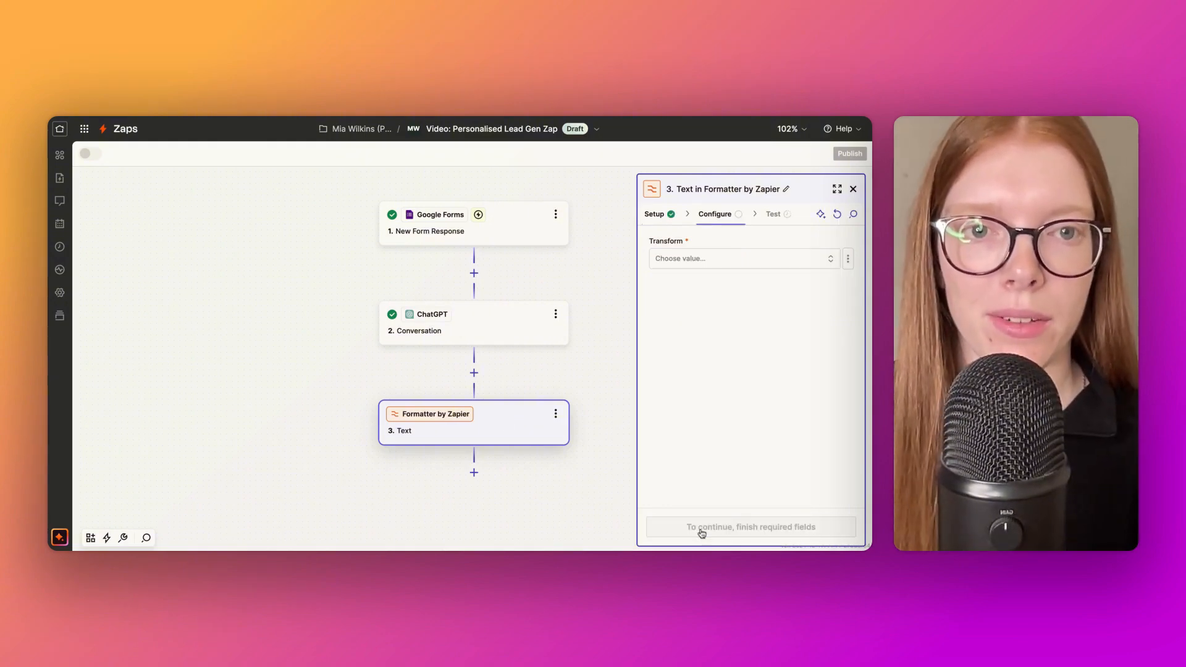
Set the Formatter's text transform to Replace
click(831, 260)
scroll(582, 373, down, 3)
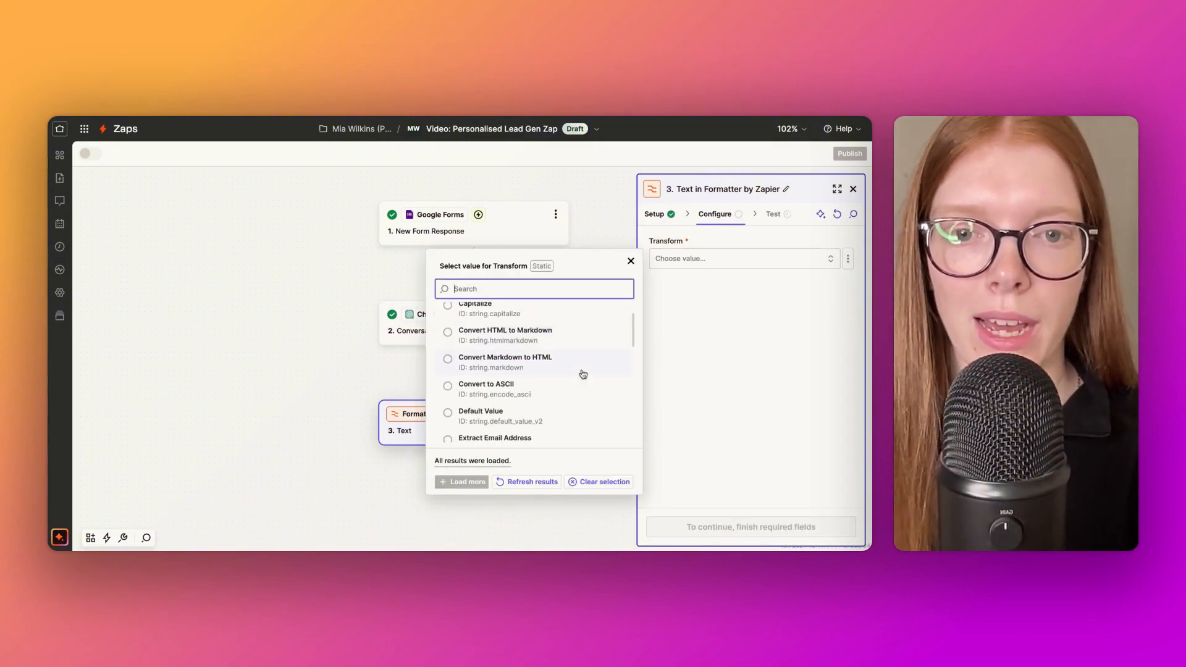
scroll(582, 373, down, 3)
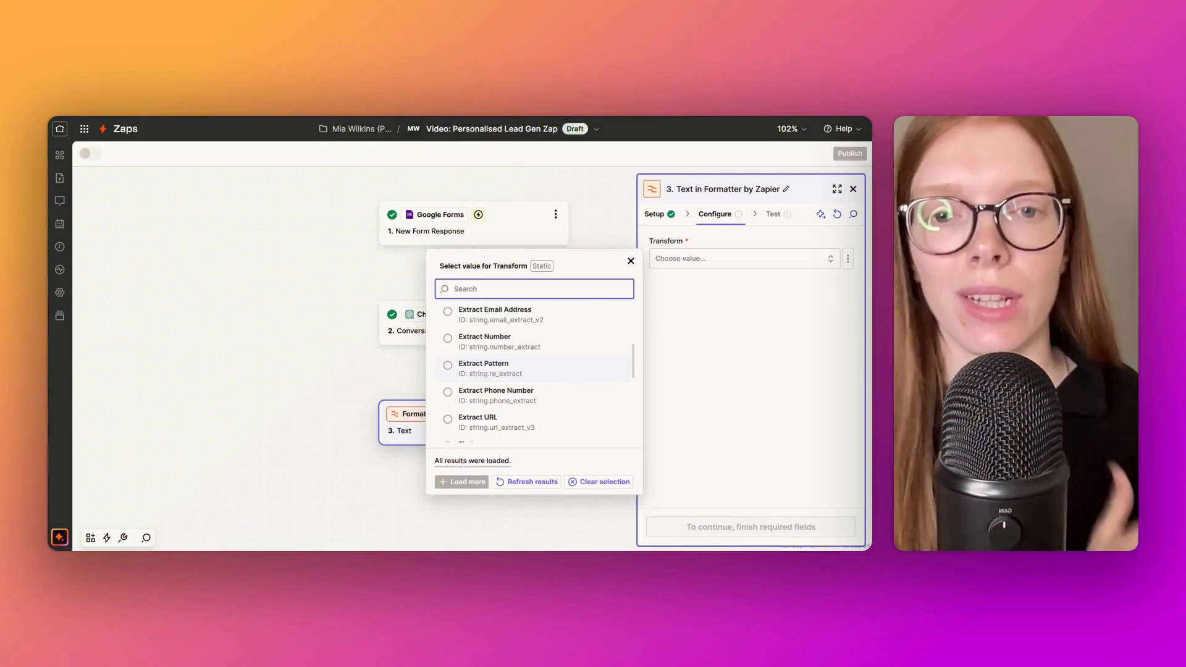
scroll(535, 365, down, 5)
scroll(565, 374, down, 2)
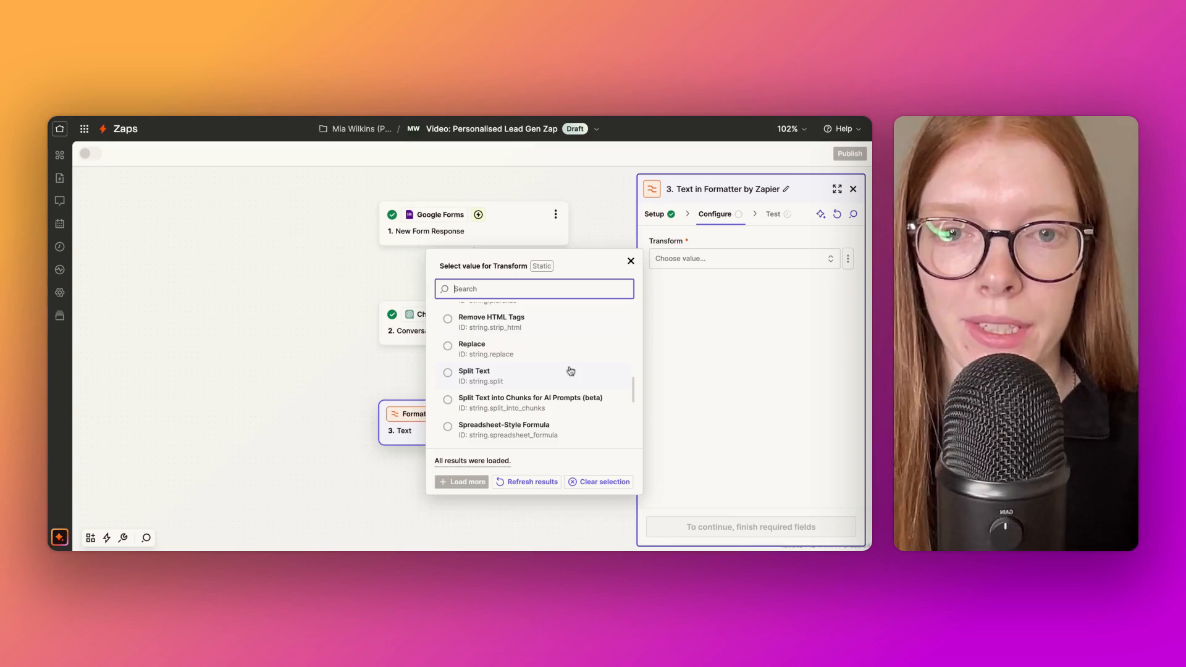
click(450, 350)
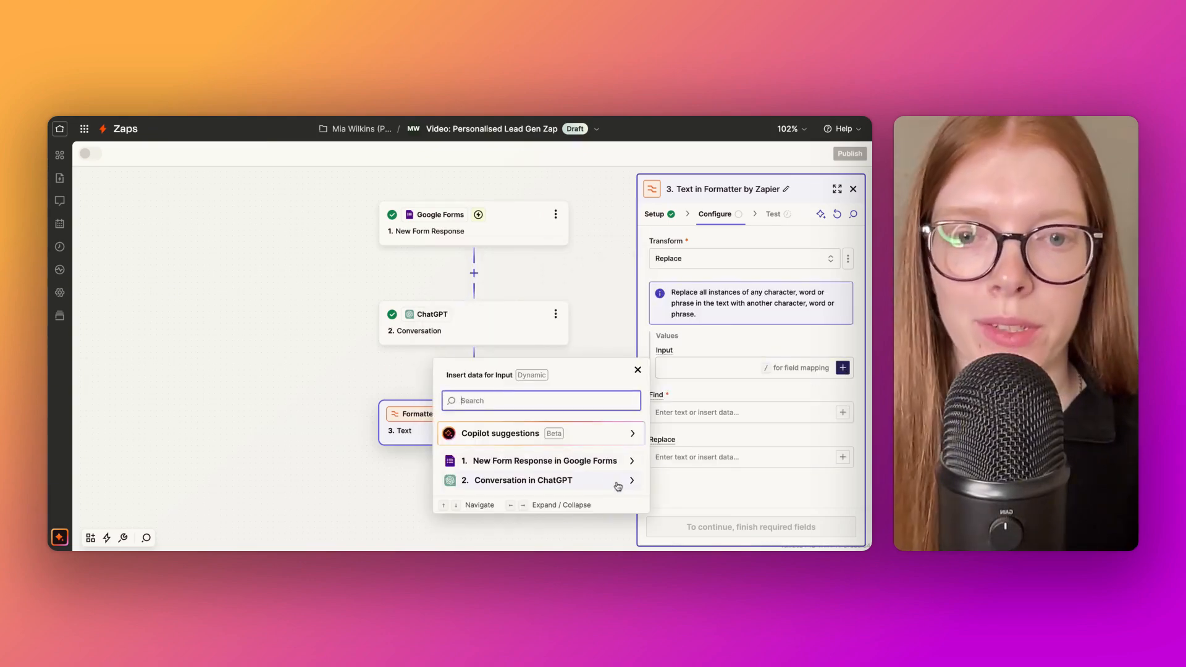
Map the Reply from the ChatGPT conversation as the Formatter's Input
click(633, 483)
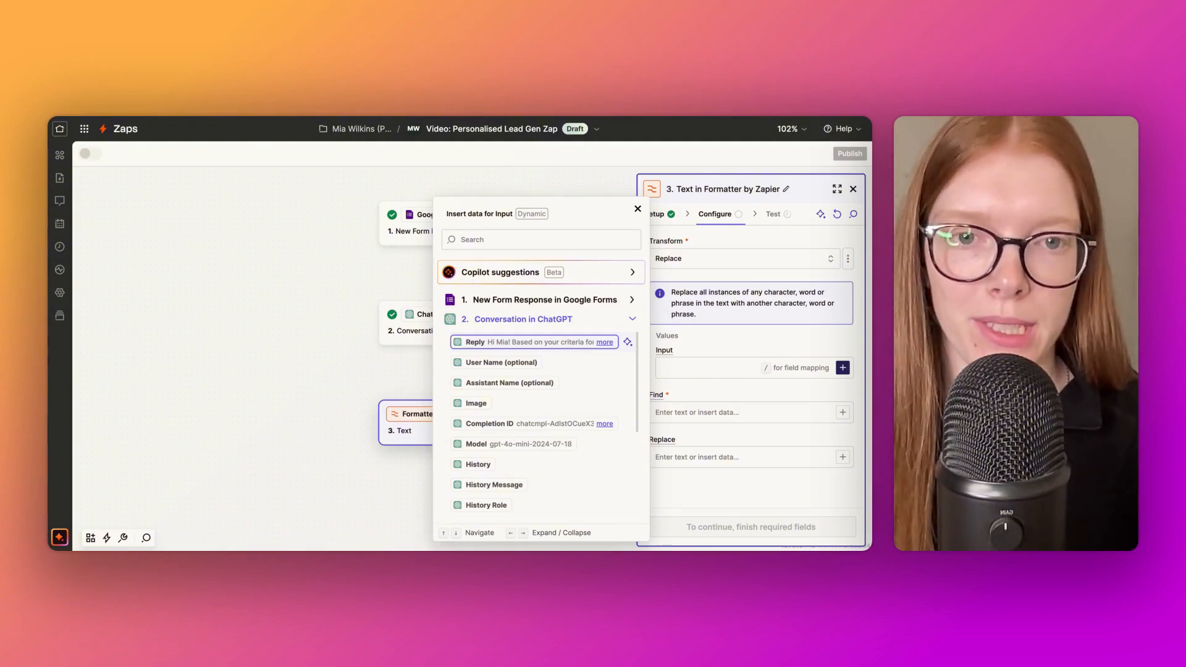
click(604, 342)
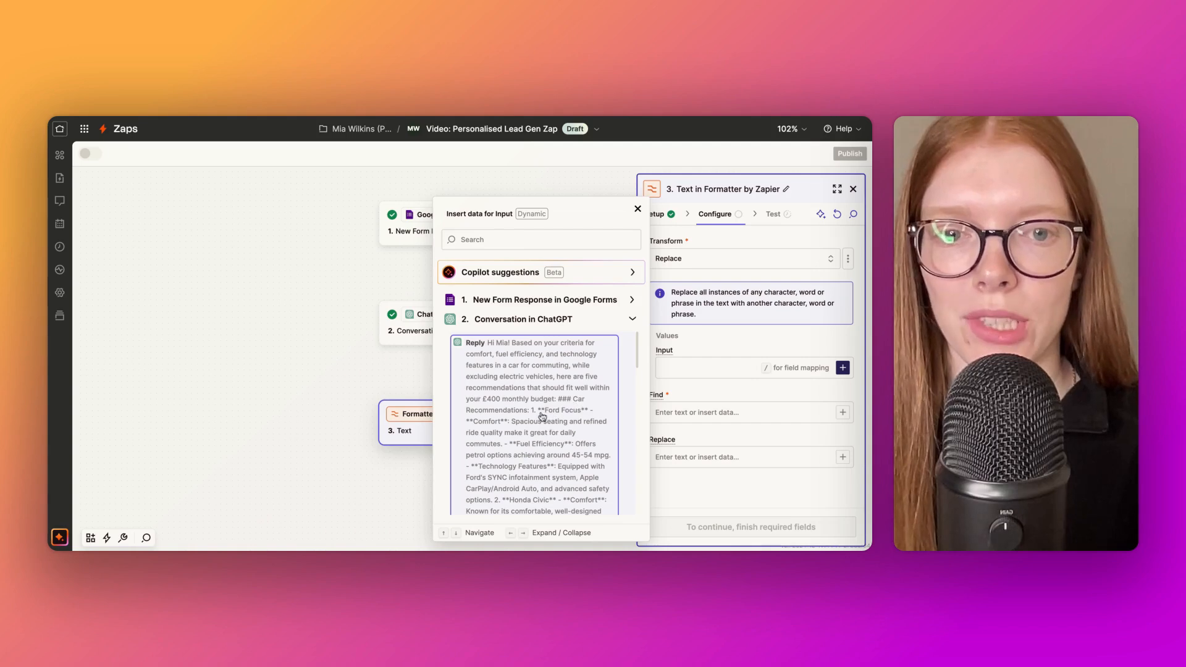
click(631, 319)
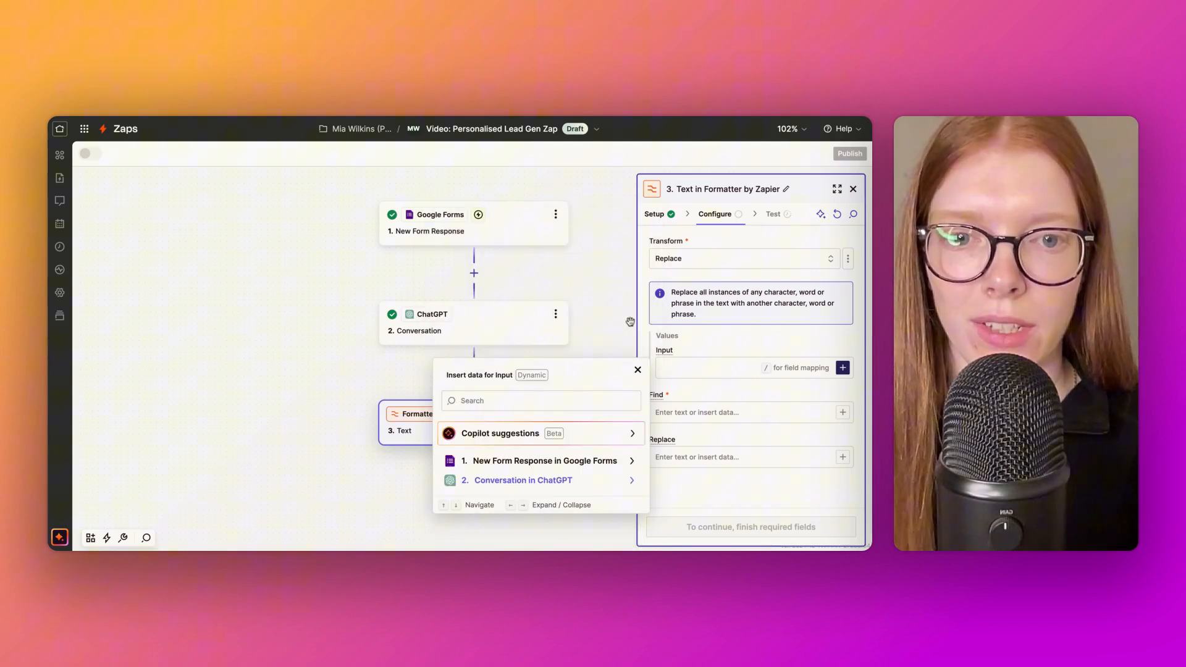
click(620, 480)
click(541, 344)
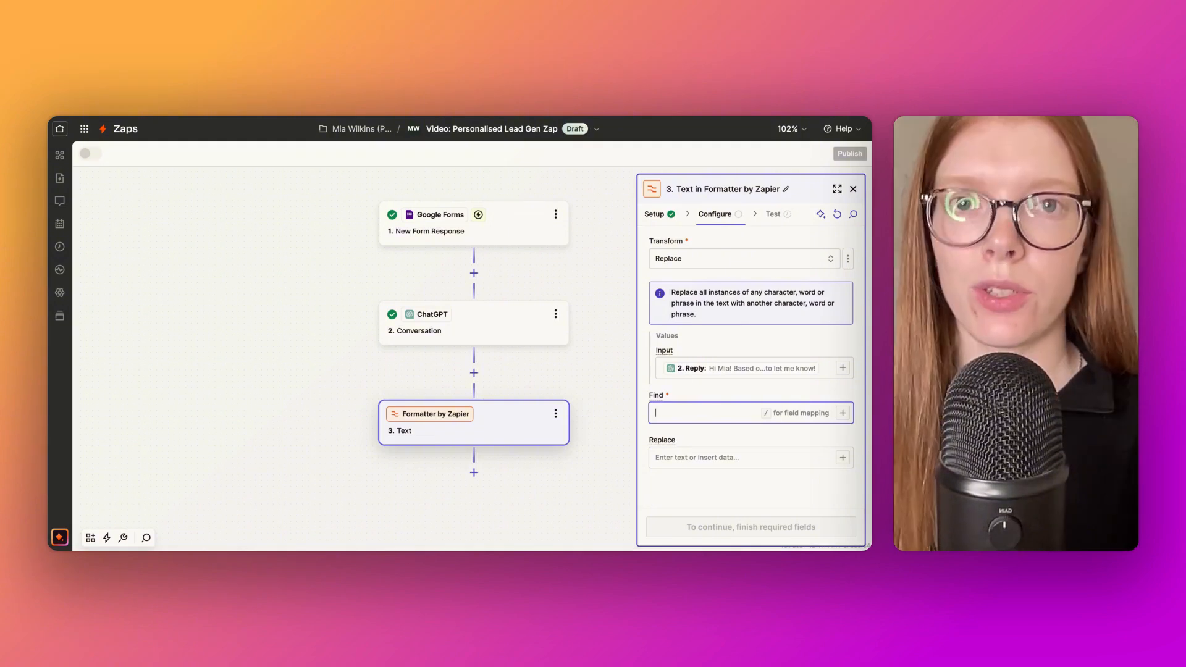
Find "*" with an empty replacement to strip the asterisks, and test the Formatter step, checking its full output
text(*)
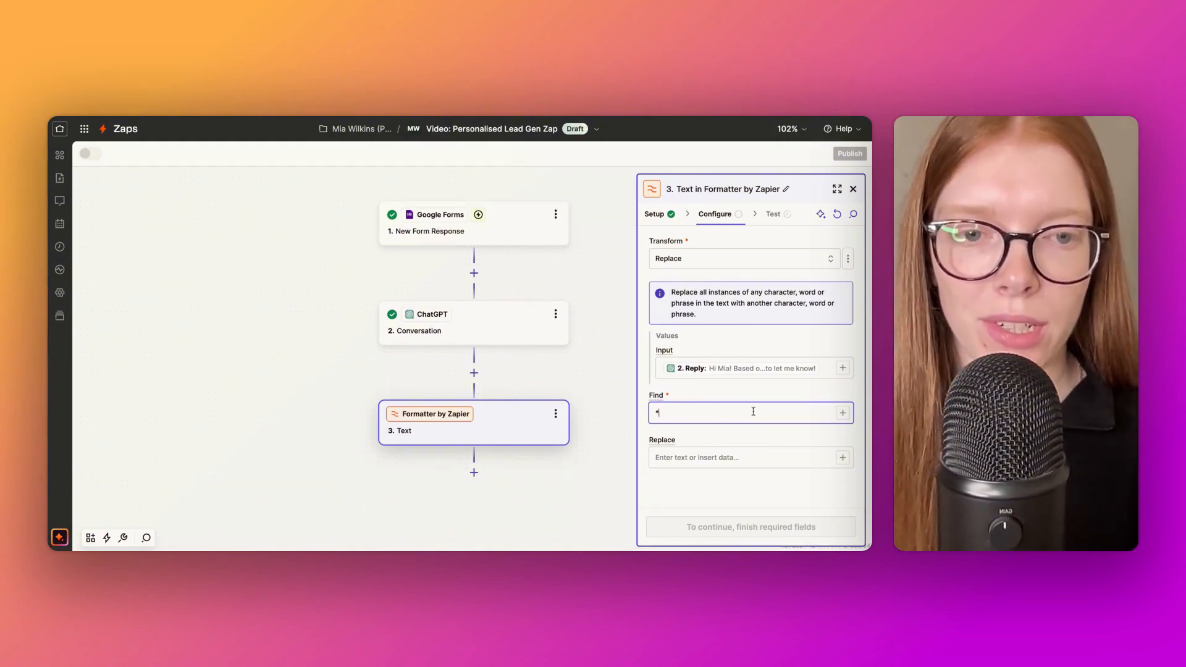
click(721, 462)
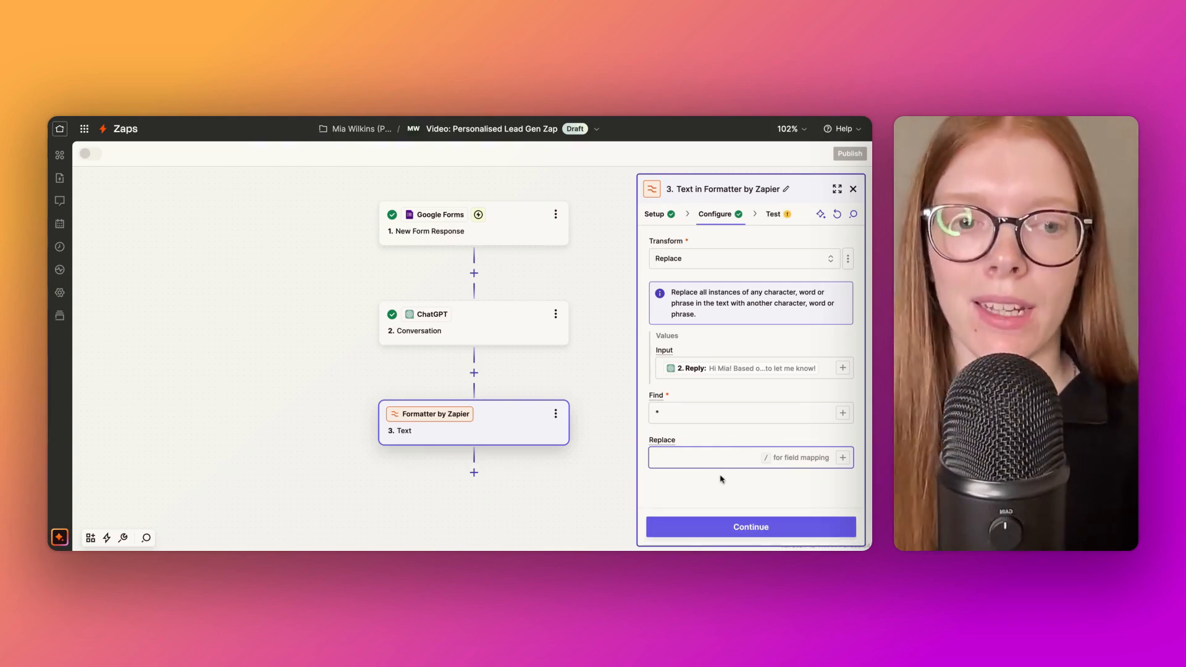
click(730, 526)
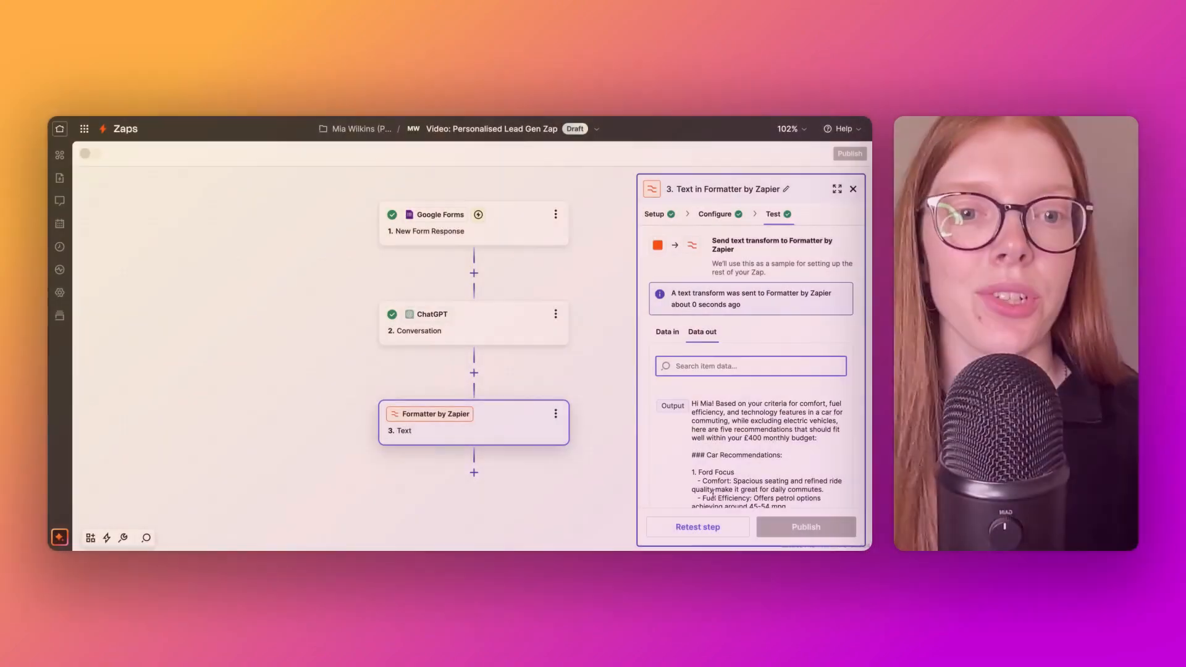
scroll(713, 494, down, 2)
scroll(713, 494, down, 3)
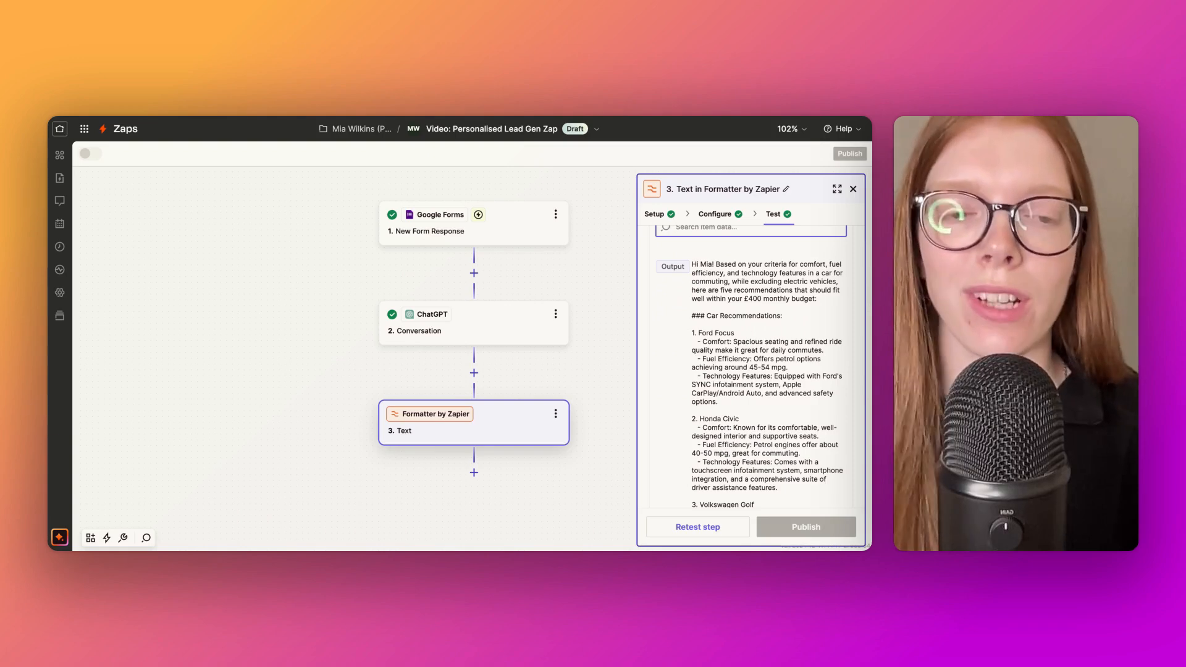
scroll(750, 367, down, 6)
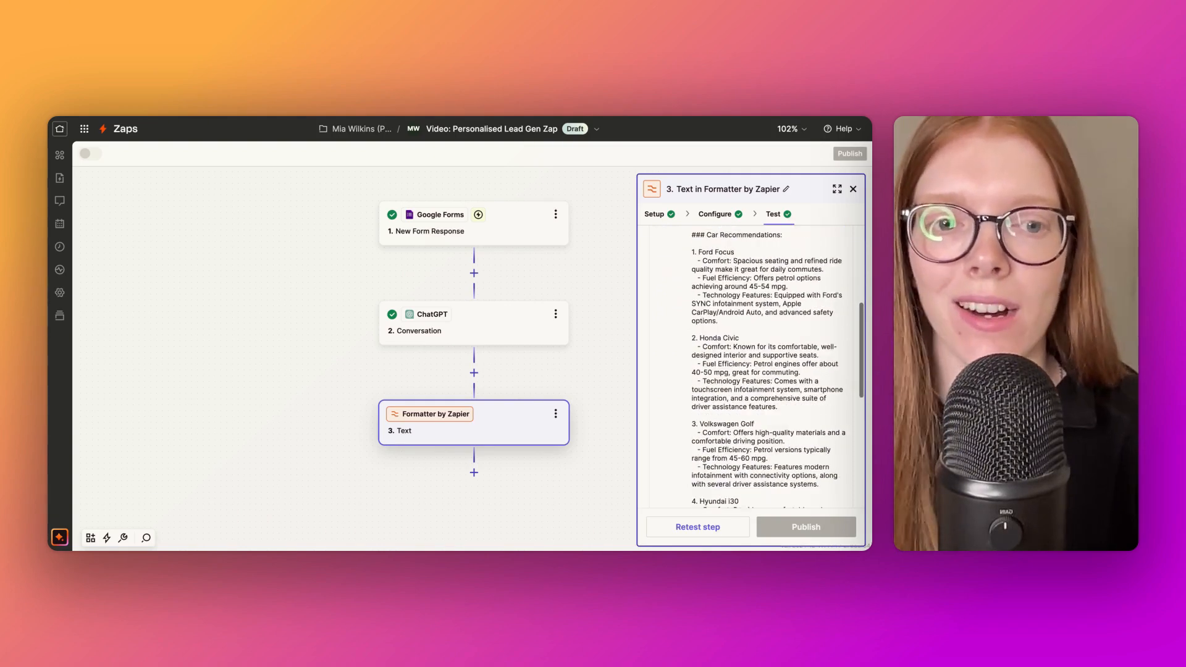
scroll(750, 367, down, 7)
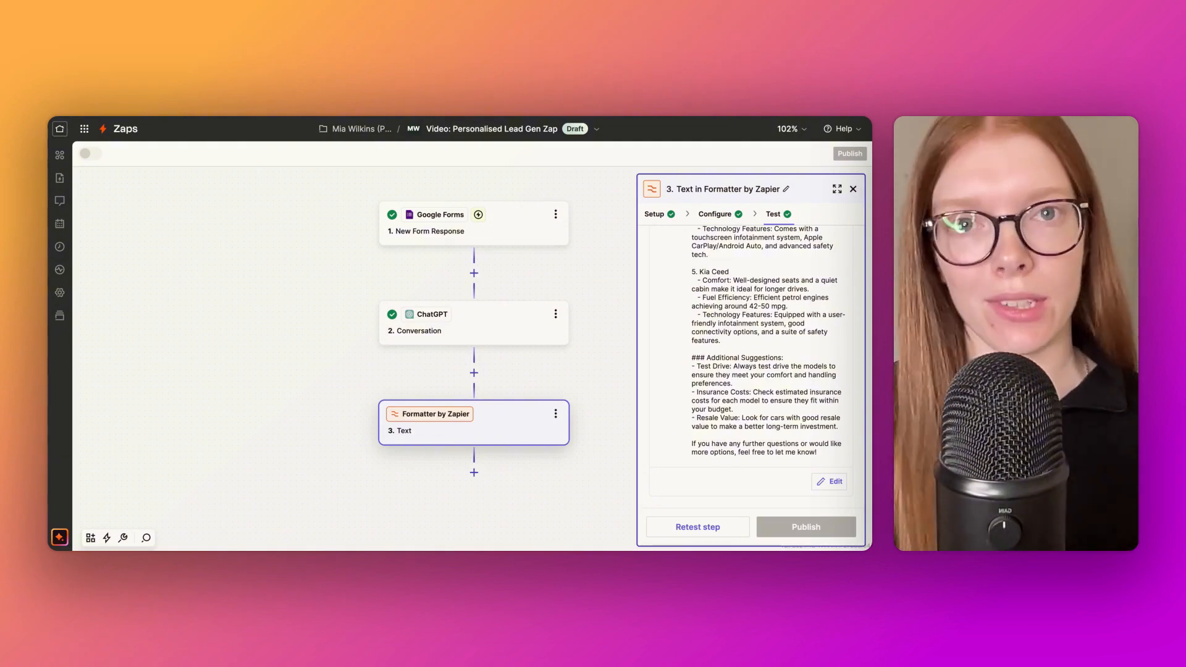
Add a second Formatter by Zapier action at the end of the Zap with the Text event and proceed to its configuration
click(474, 473)
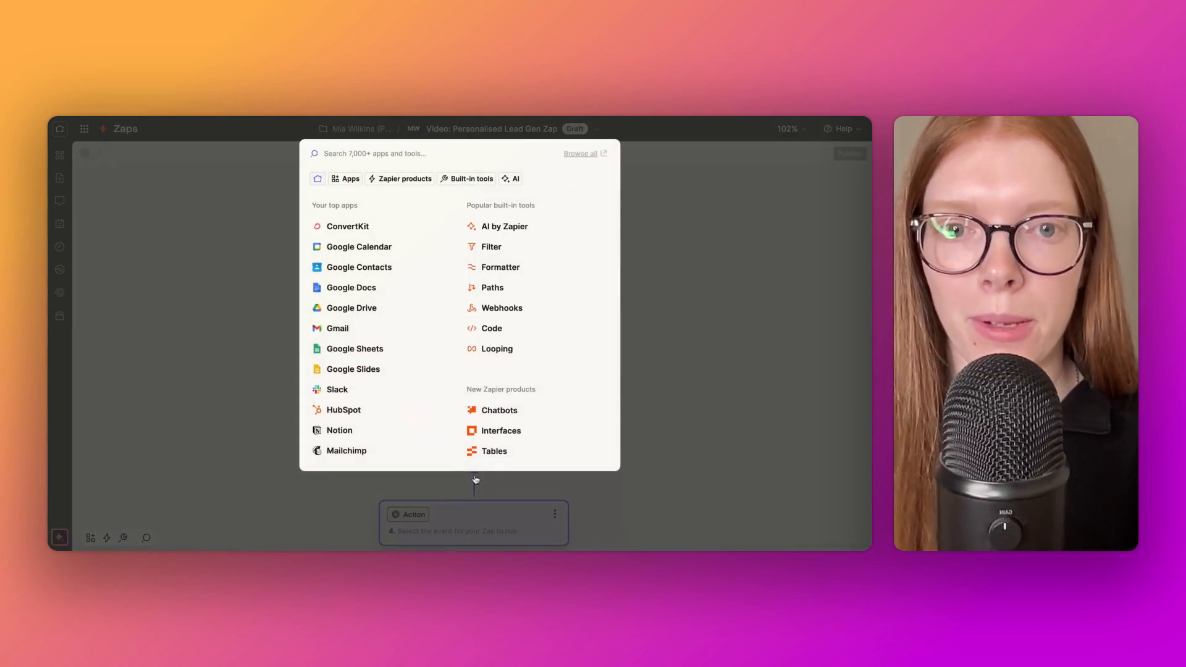
click(496, 267)
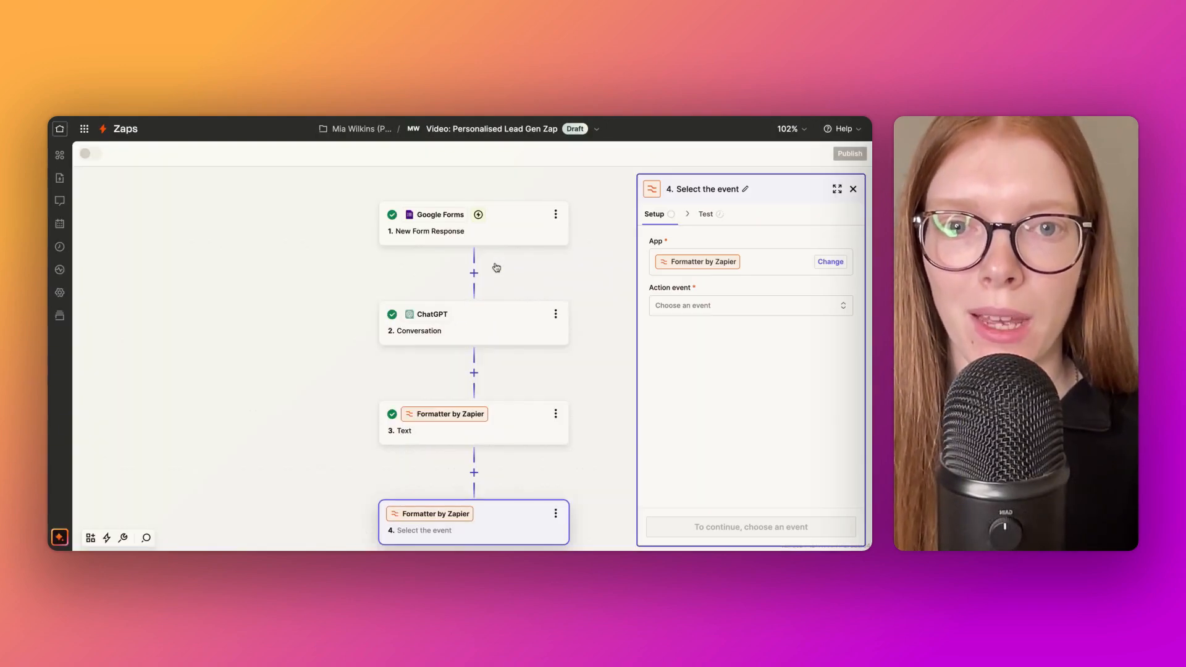
click(844, 311)
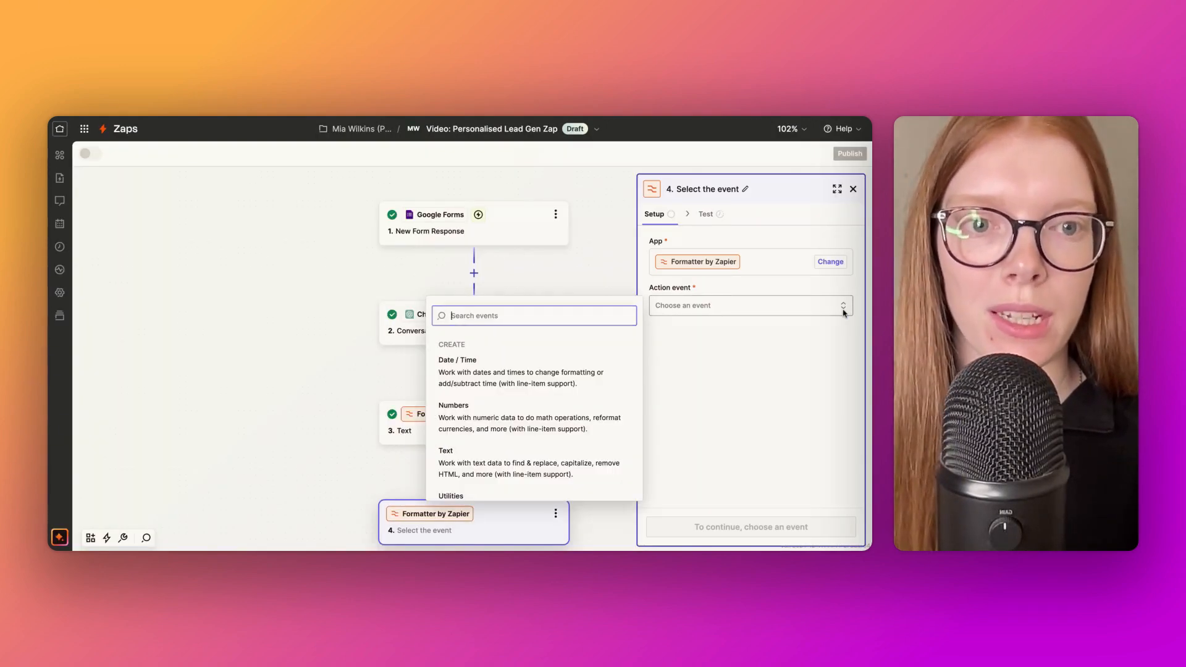
click(513, 468)
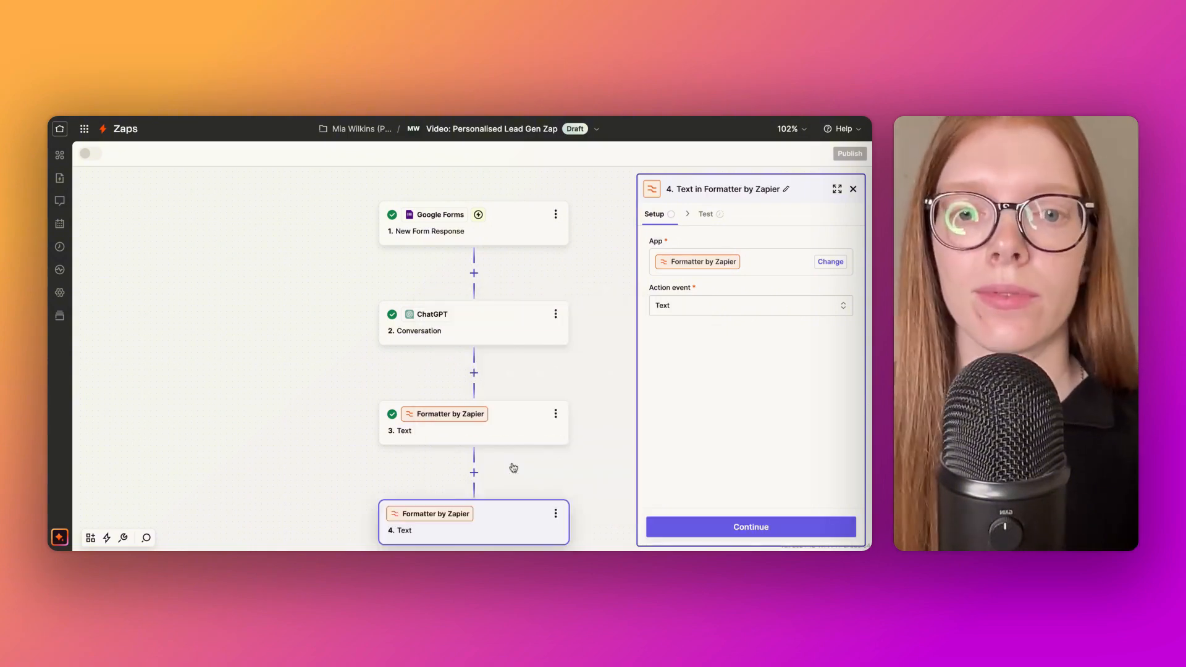
click(701, 528)
Set the second Formatter's text transform to Replace
click(820, 264)
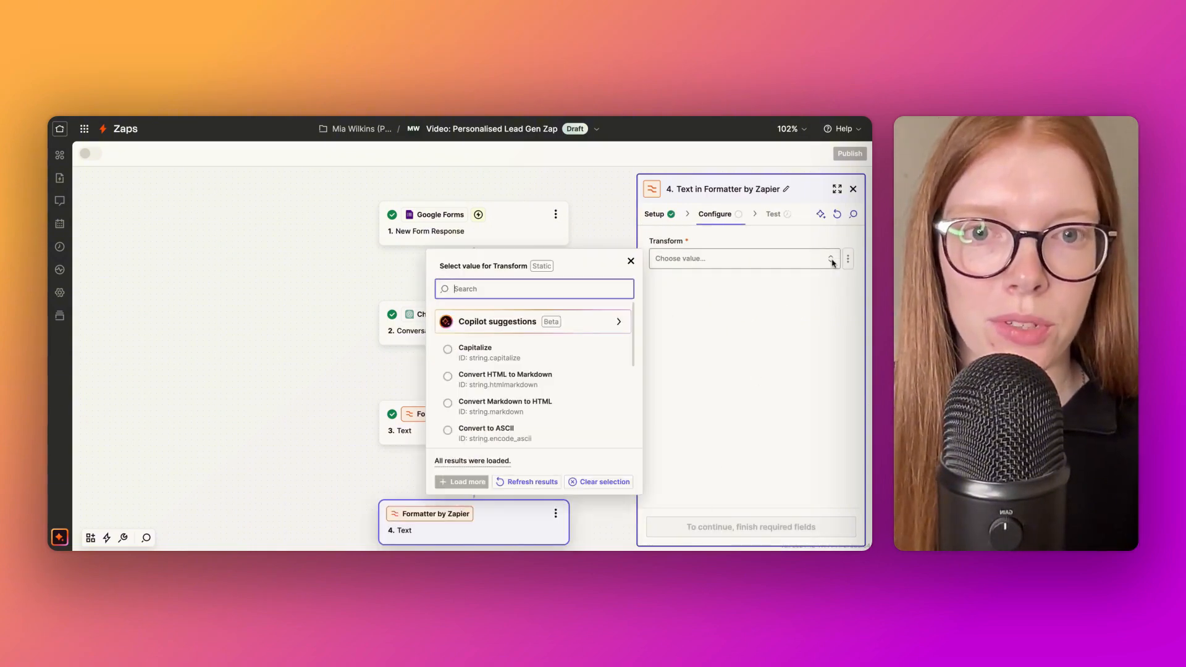
scroll(558, 402, down, 5)
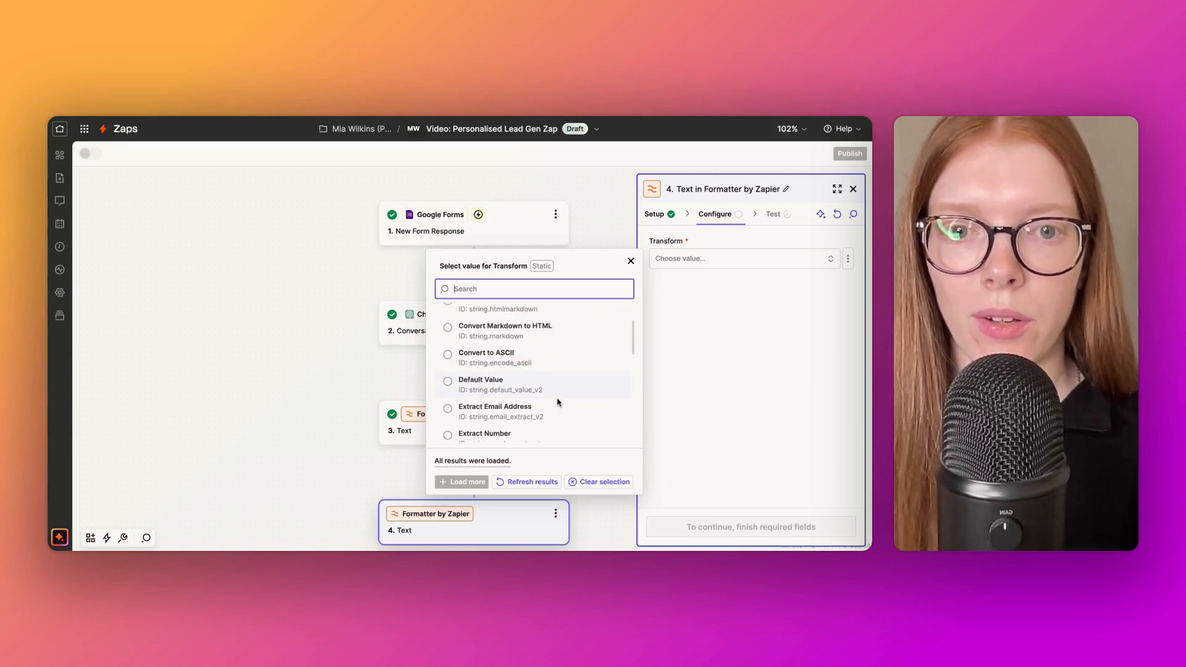
scroll(558, 402, down, 10)
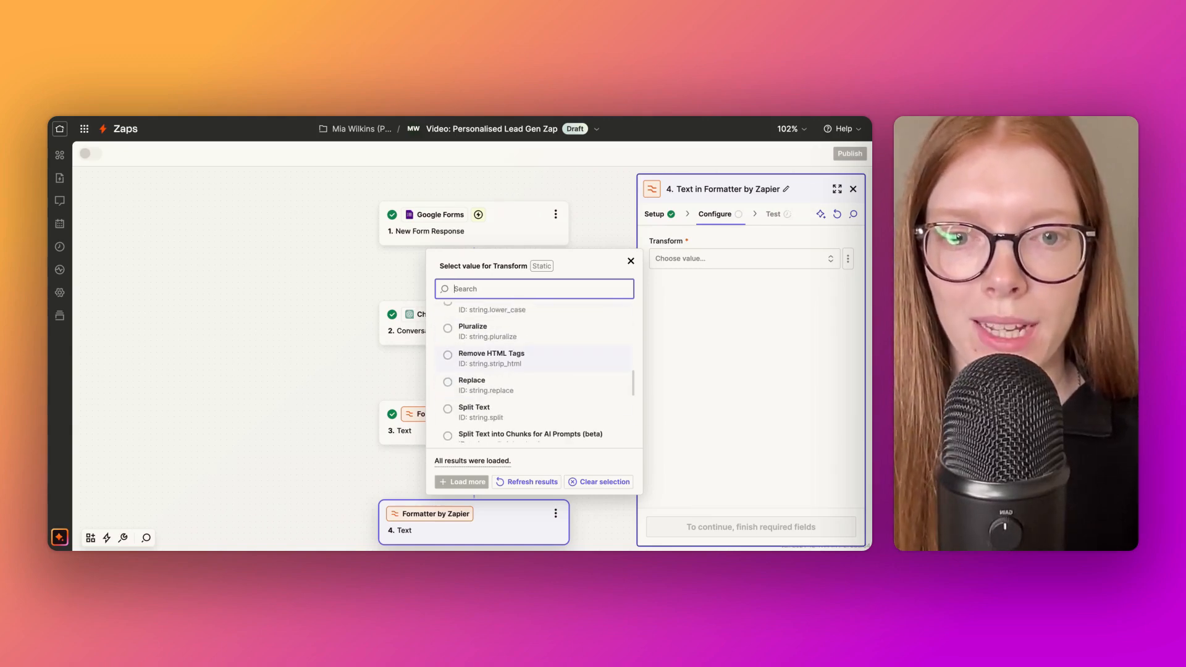
click(488, 395)
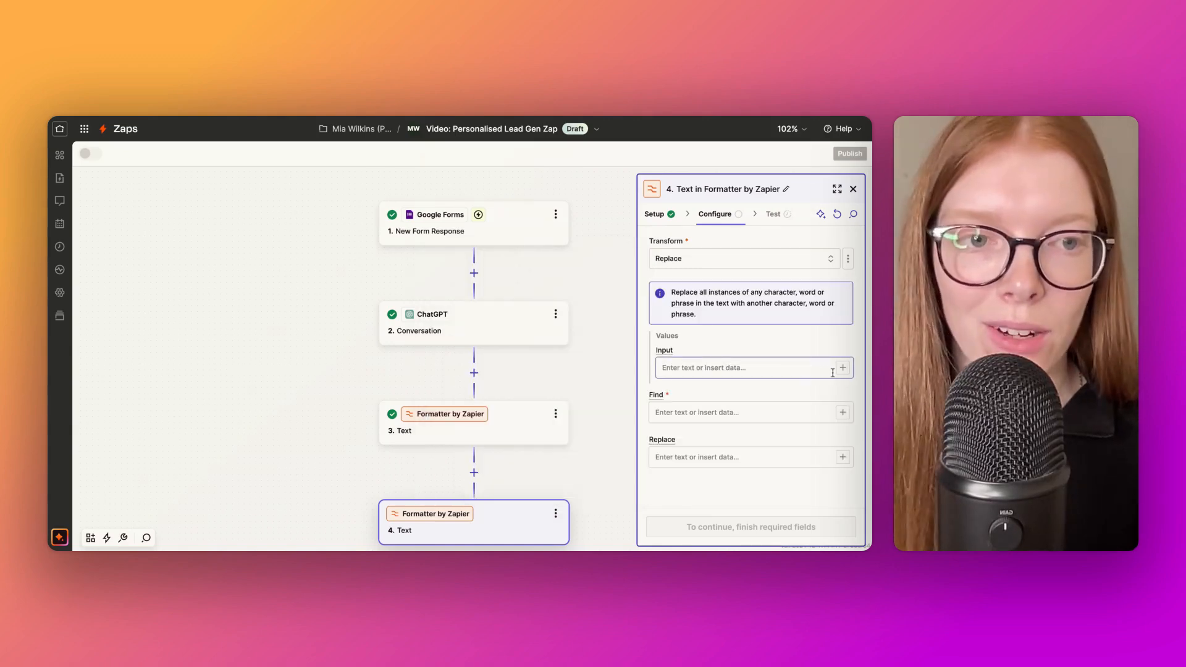
Map the Output of the step 3 Formatter as the second Formatter's Input
click(843, 370)
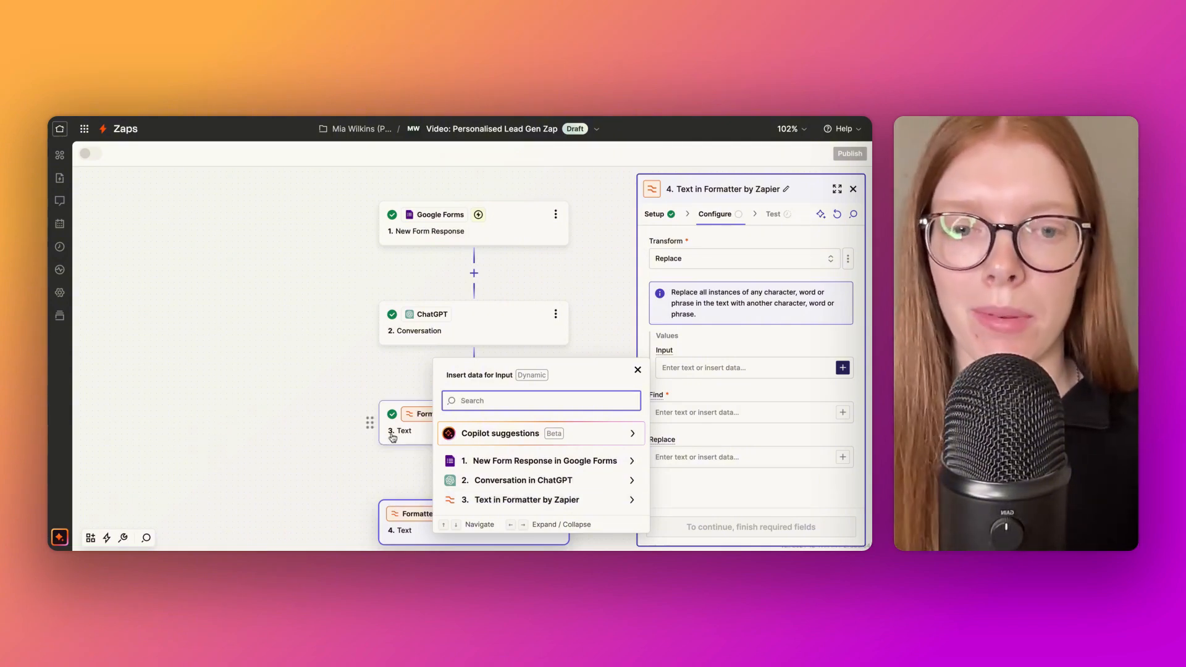
click(544, 500)
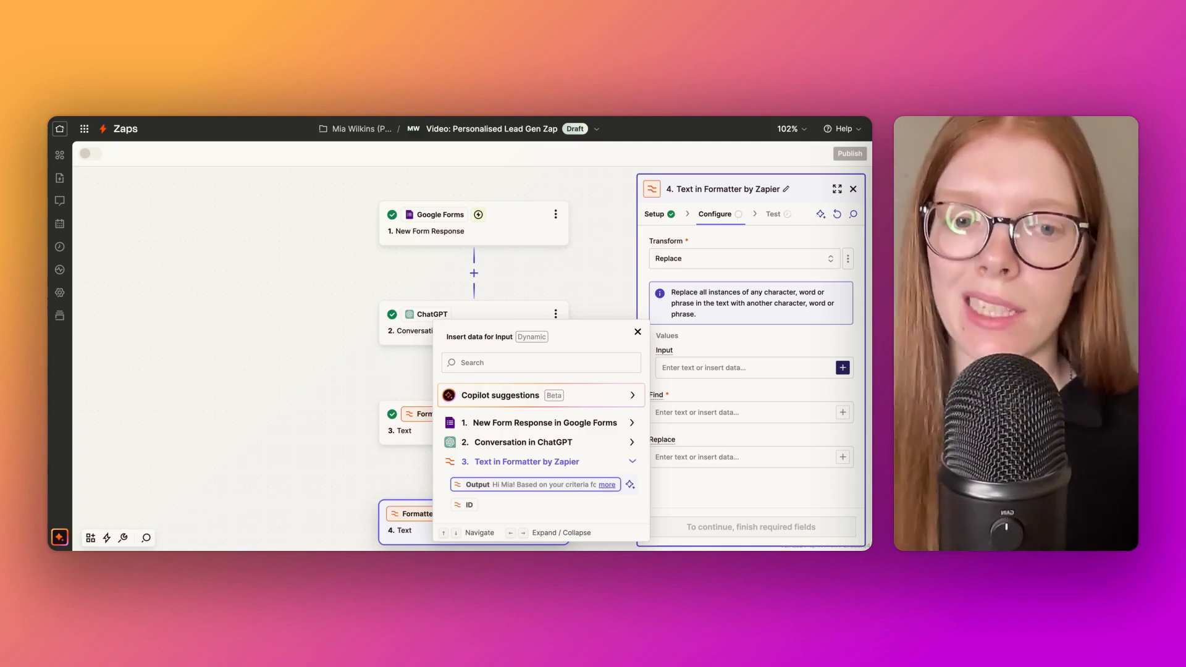
key(Return)
Set Find to "#" with an empty replacement to strip the hash symbols, and proceed to testing
click(727, 413)
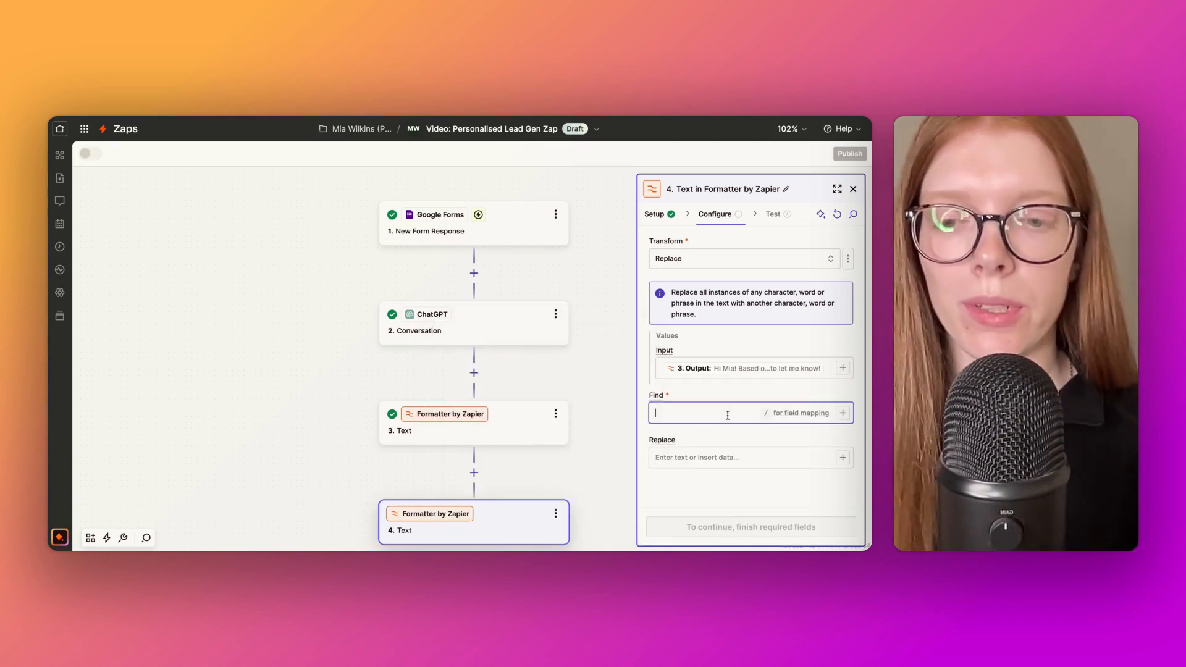
text(#)
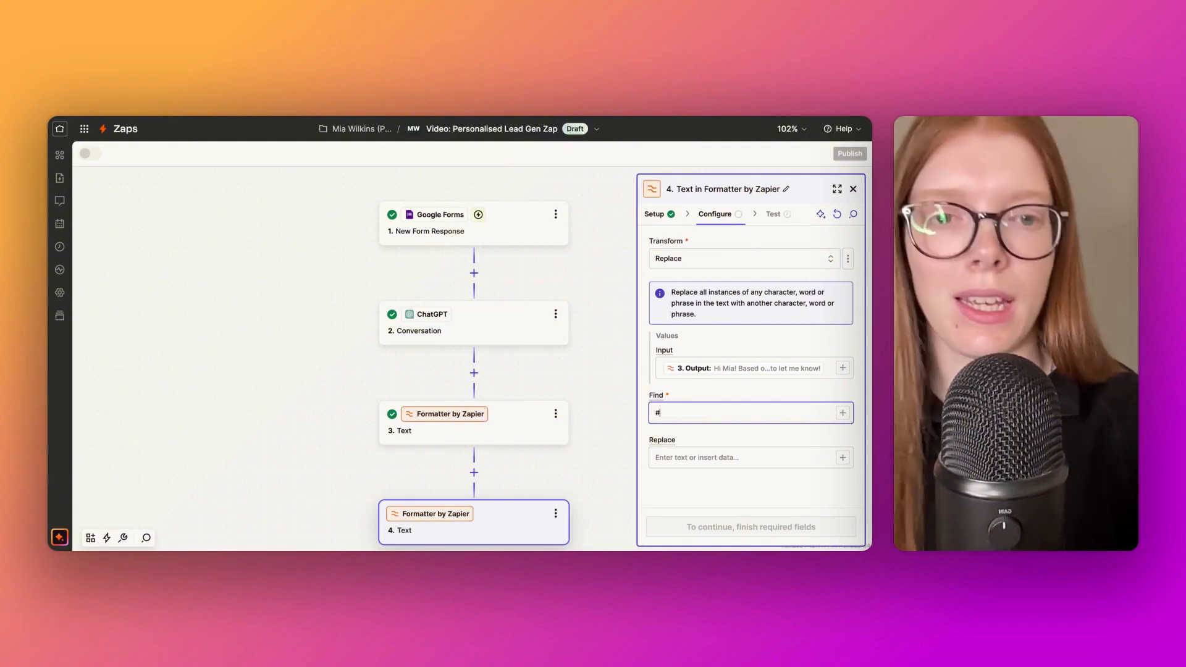
click(685, 465)
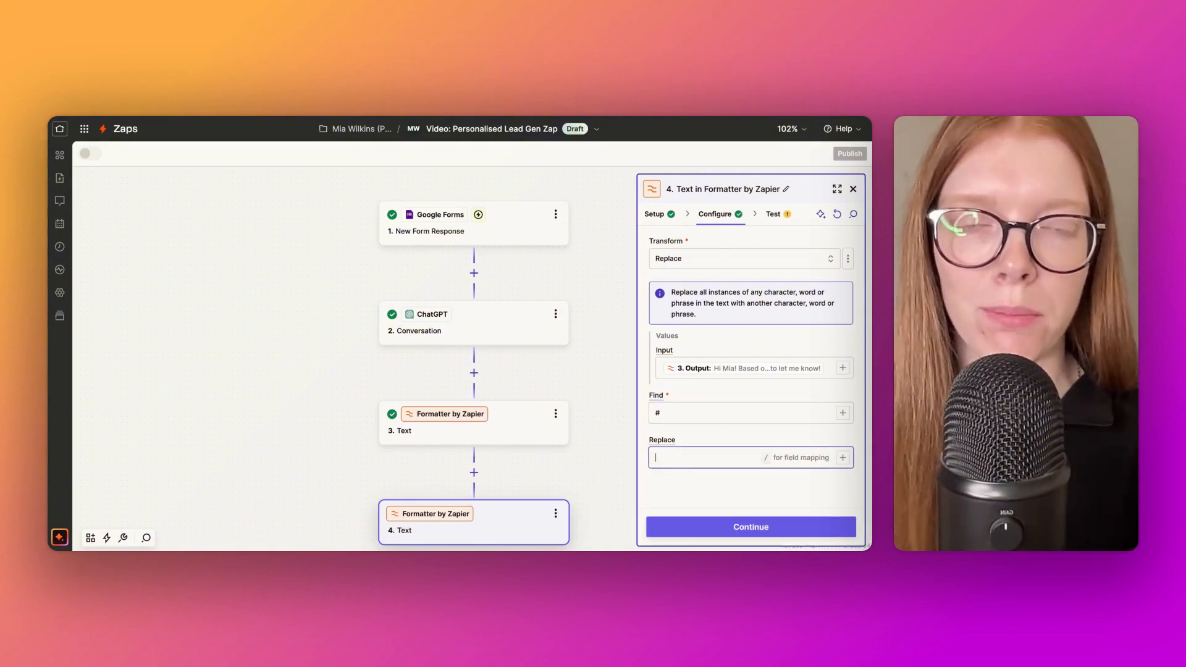
click(735, 532)
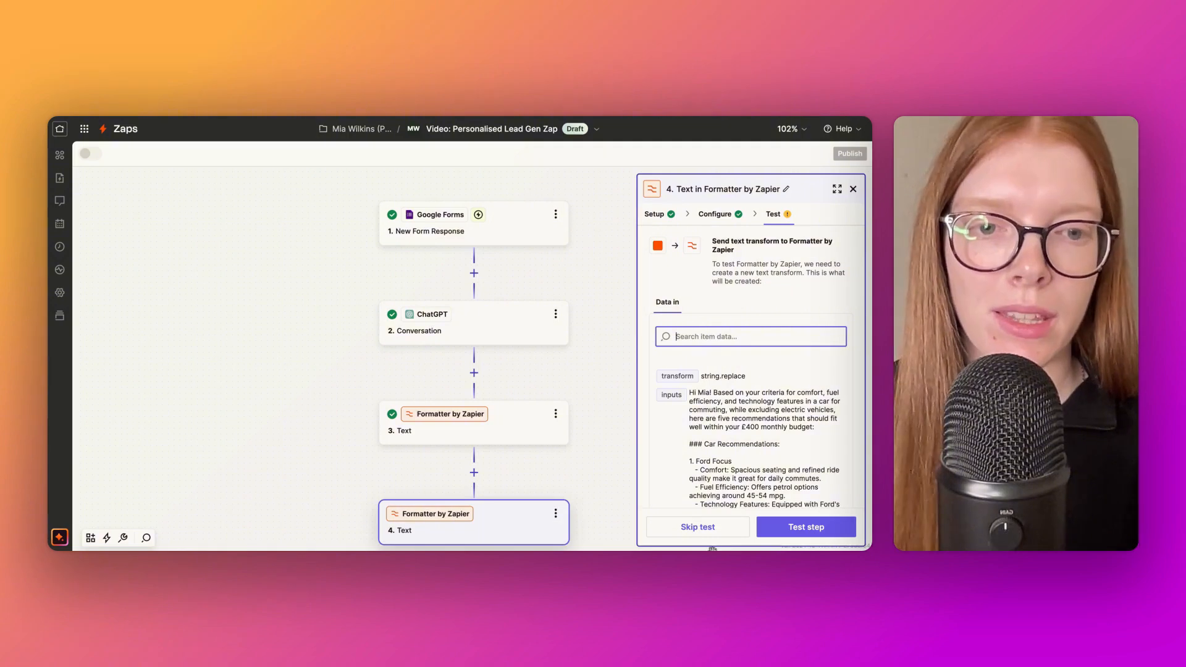
Test the second Formatter step and check its full output for leftover hash symbols
click(789, 528)
scroll(743, 440, down, 3)
scroll(743, 440, down, 3)
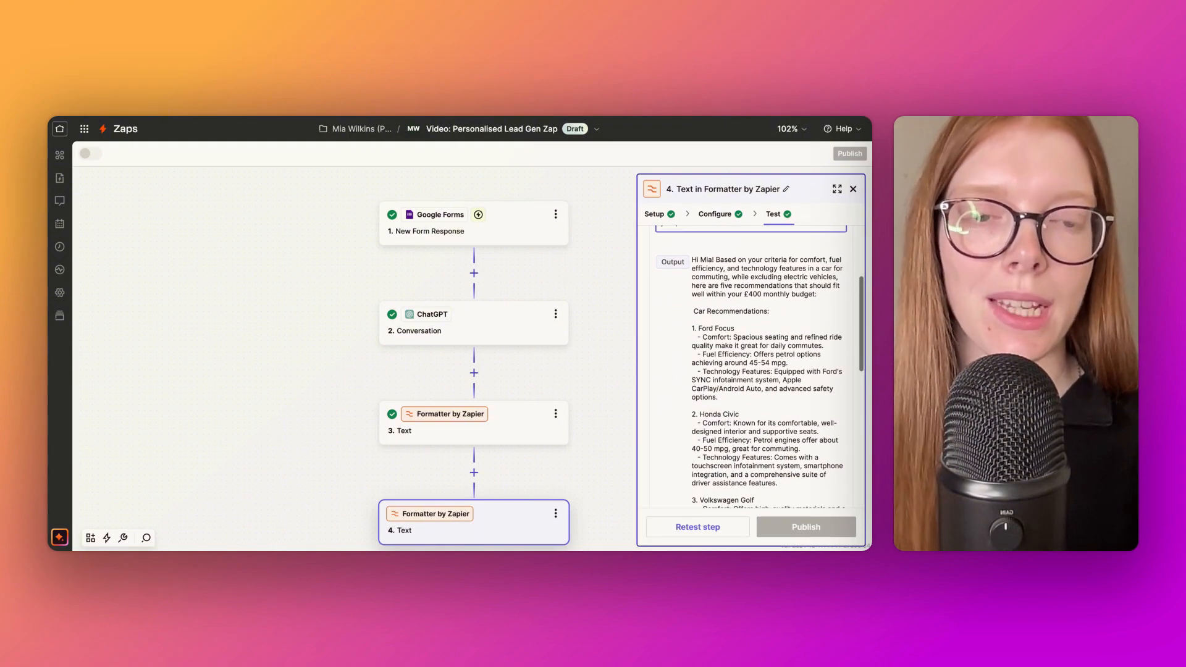
scroll(750, 370, down, 5)
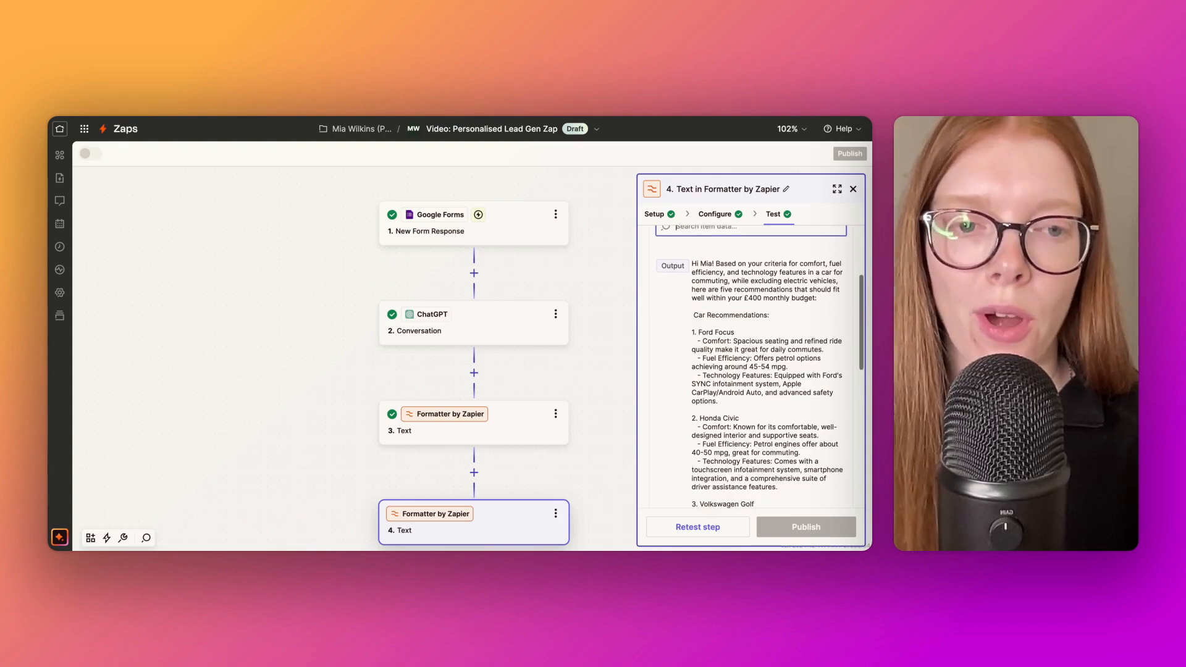
scroll(750, 370, up, 8)
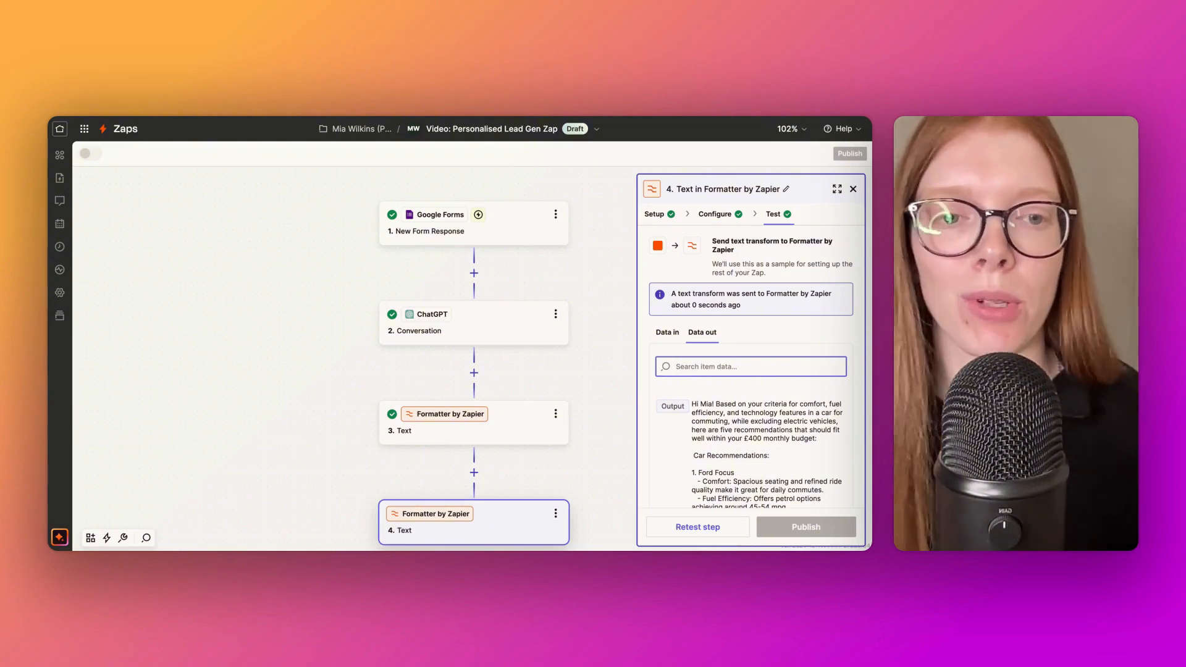
scroll(717, 479, down, 8)
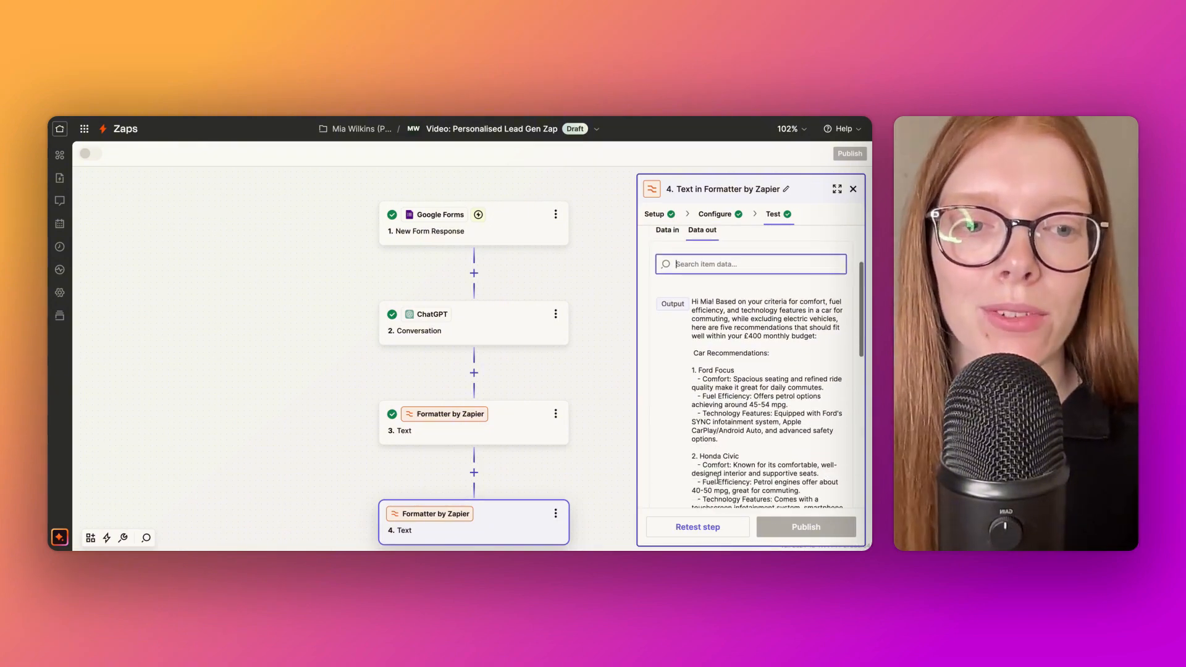
scroll(718, 480, down, 8)
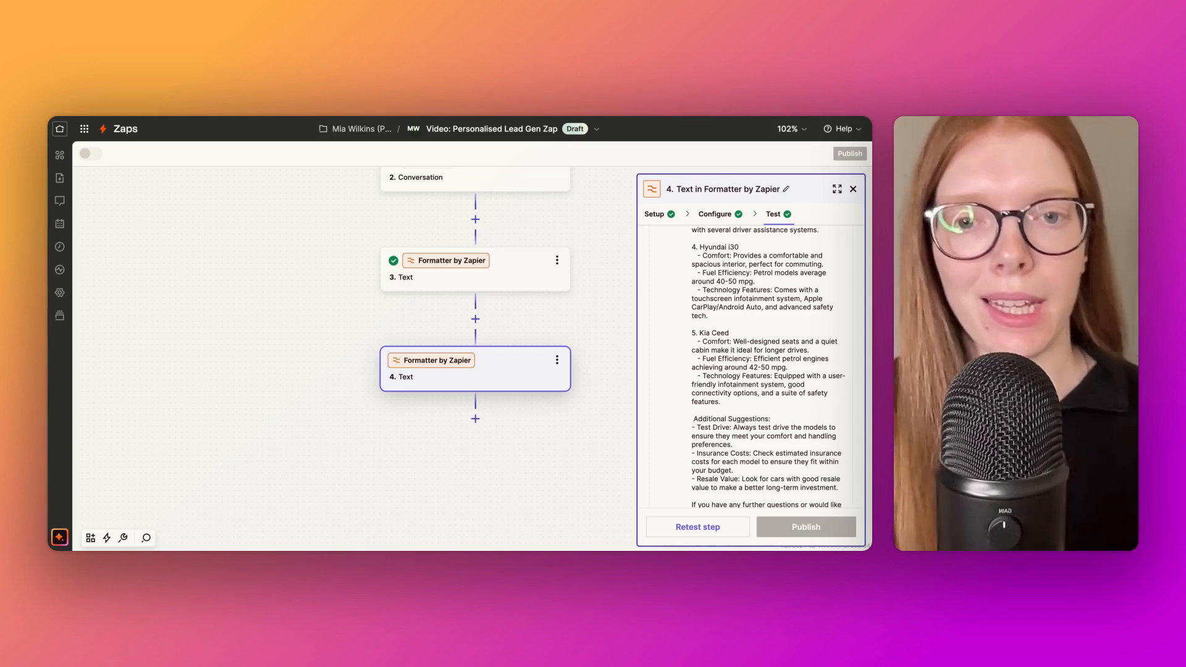
Add an Email by Zapier action after the second Formatter with the Send Outbound Email event and proceed to its configuration
click(475, 419)
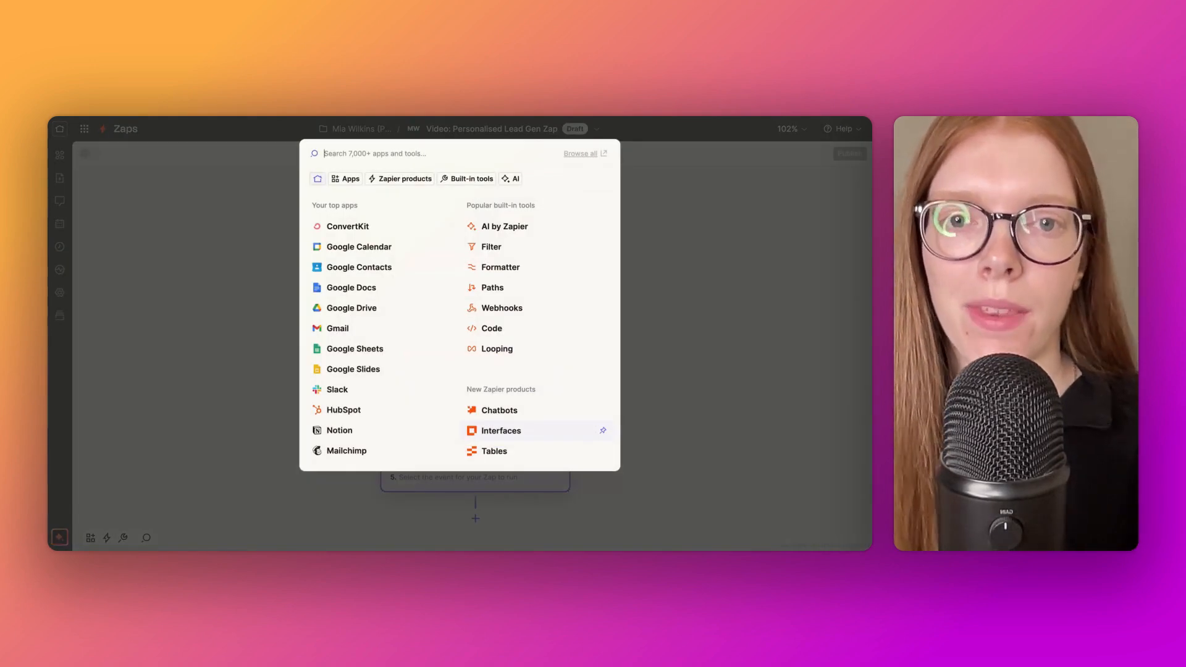
text(em)
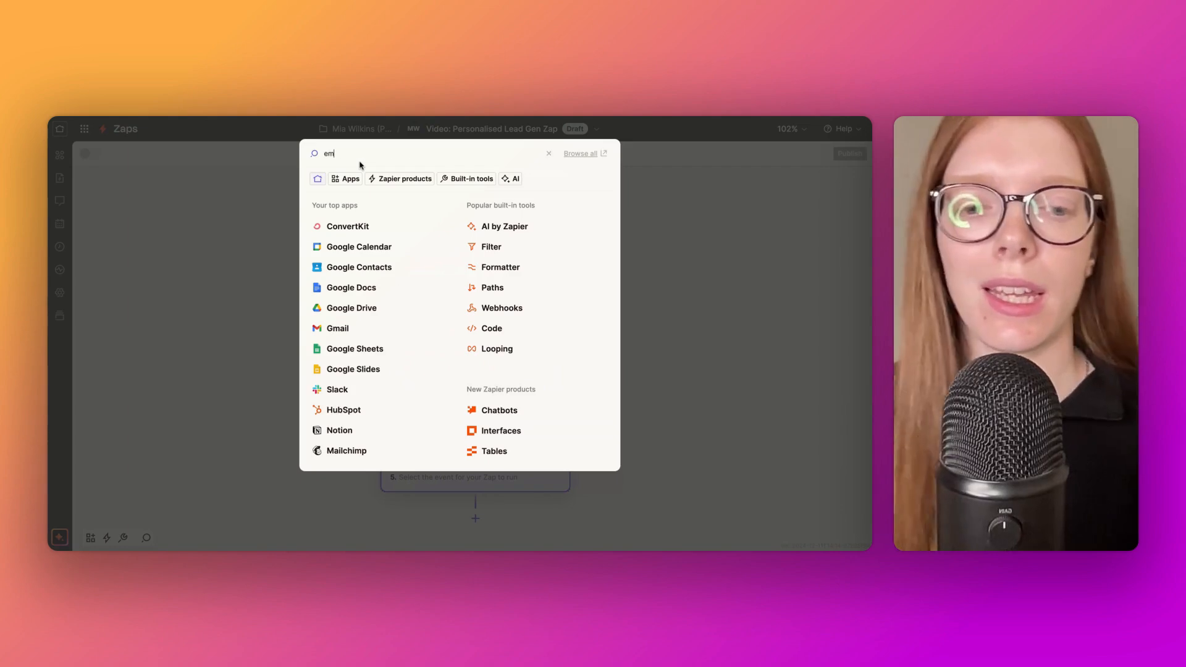
text(ail)
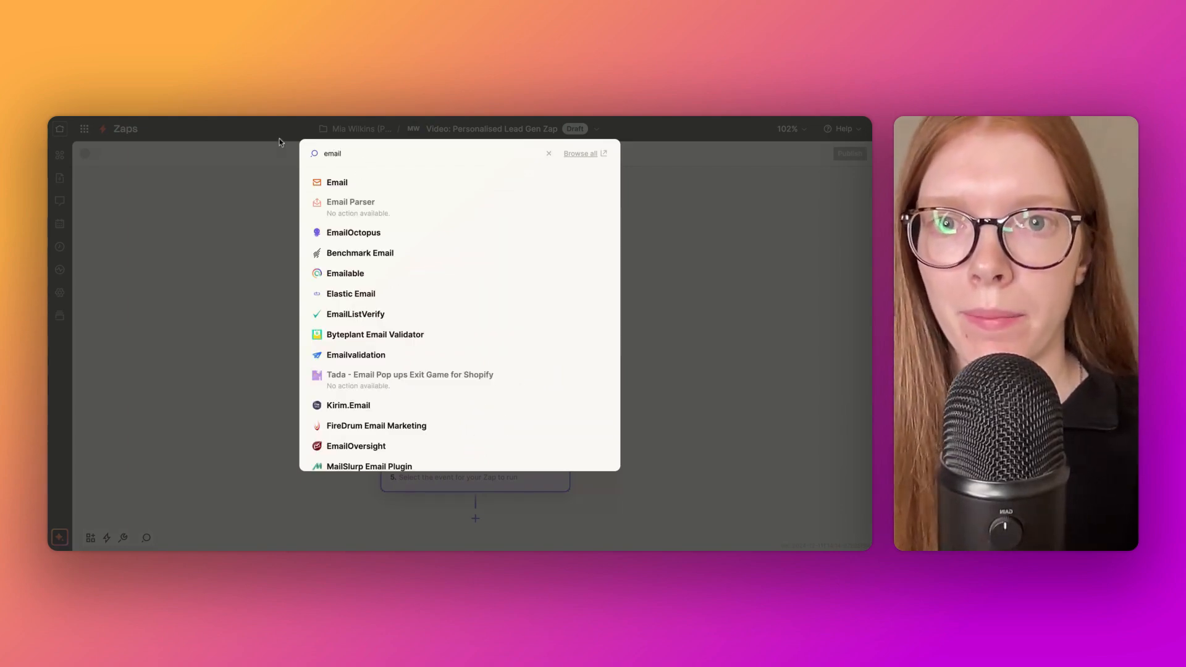
key(Return)
click(846, 310)
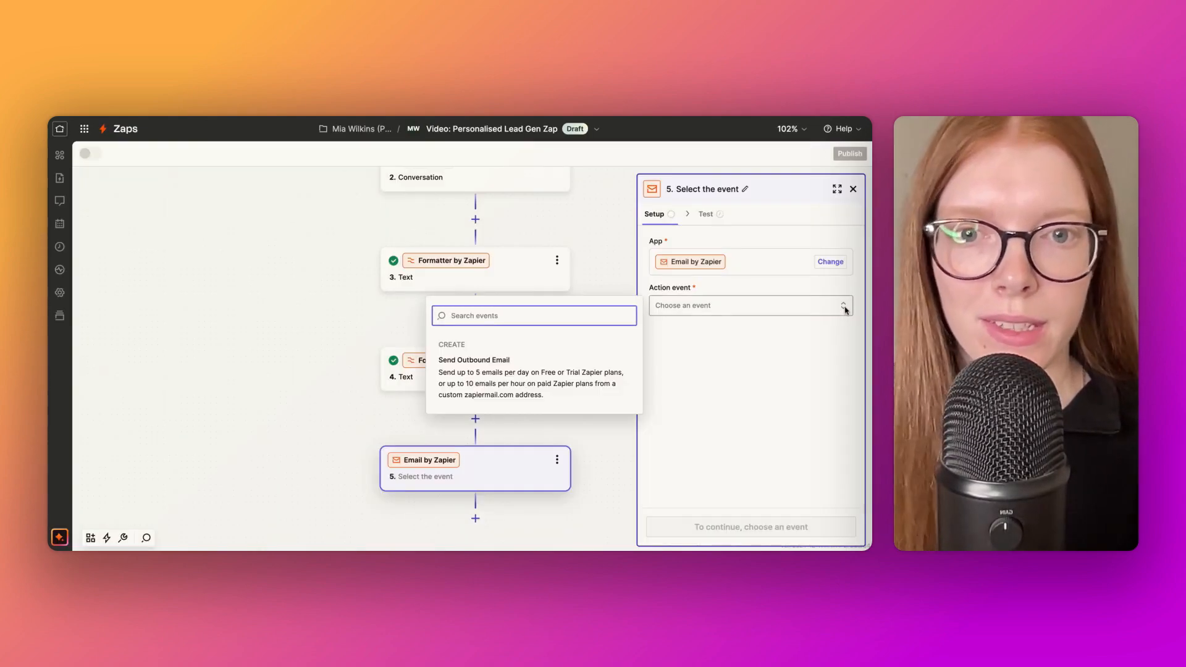
click(526, 385)
click(751, 527)
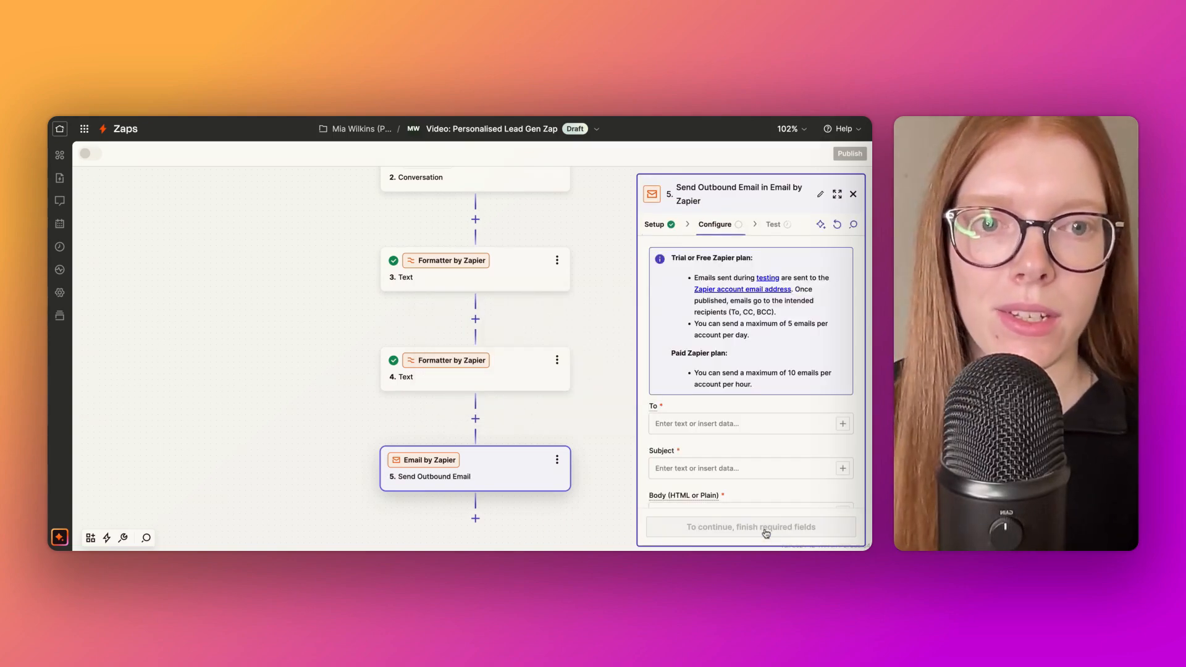
Address the email to the Google Forms answer "What is your email address?" and set the subject to "Your Car Recommendations are Here!"
scroll(735, 446, down, 3)
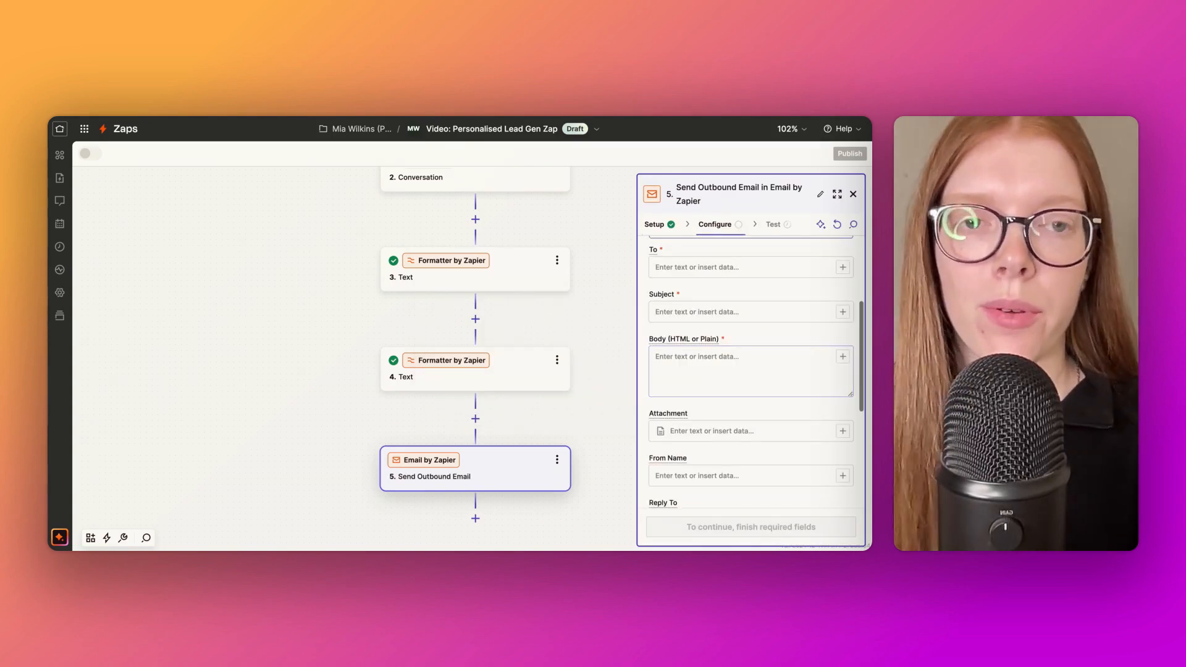
click(842, 269)
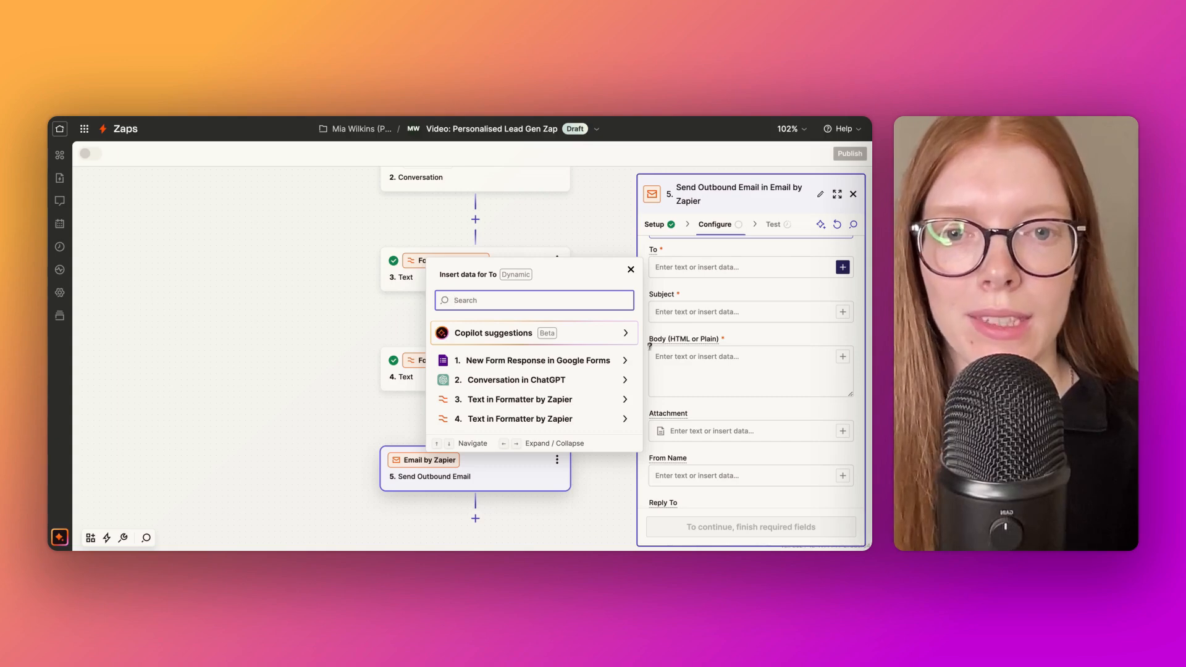
click(625, 366)
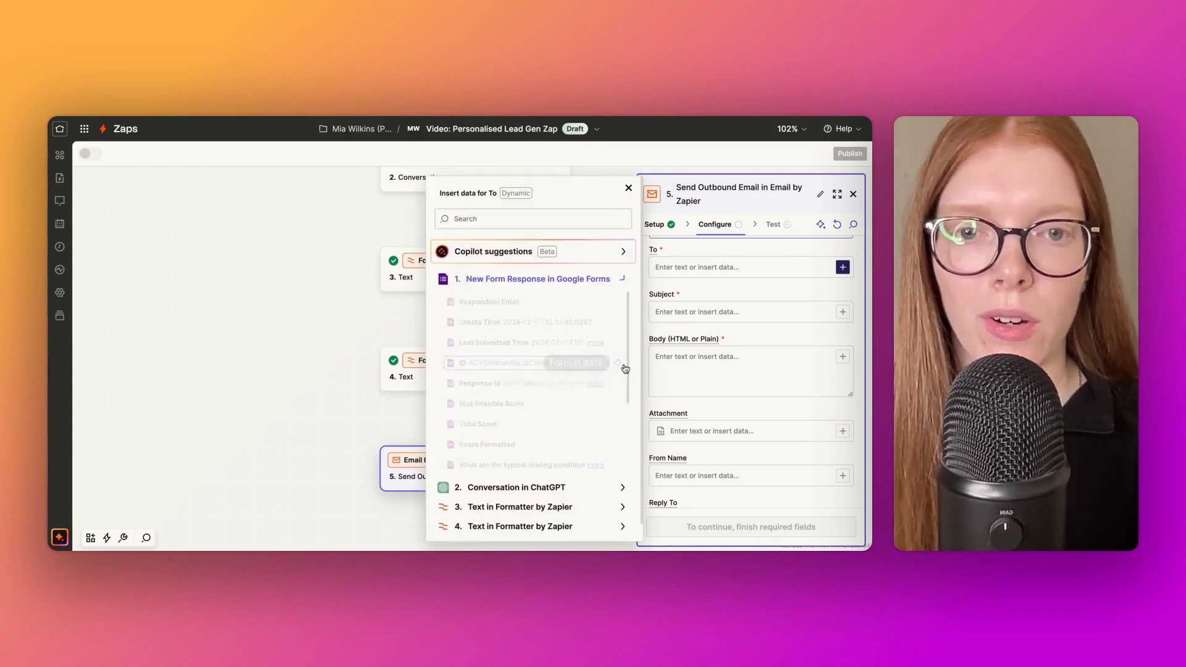
scroll(548, 419, down, 2)
scroll(547, 419, down, 5)
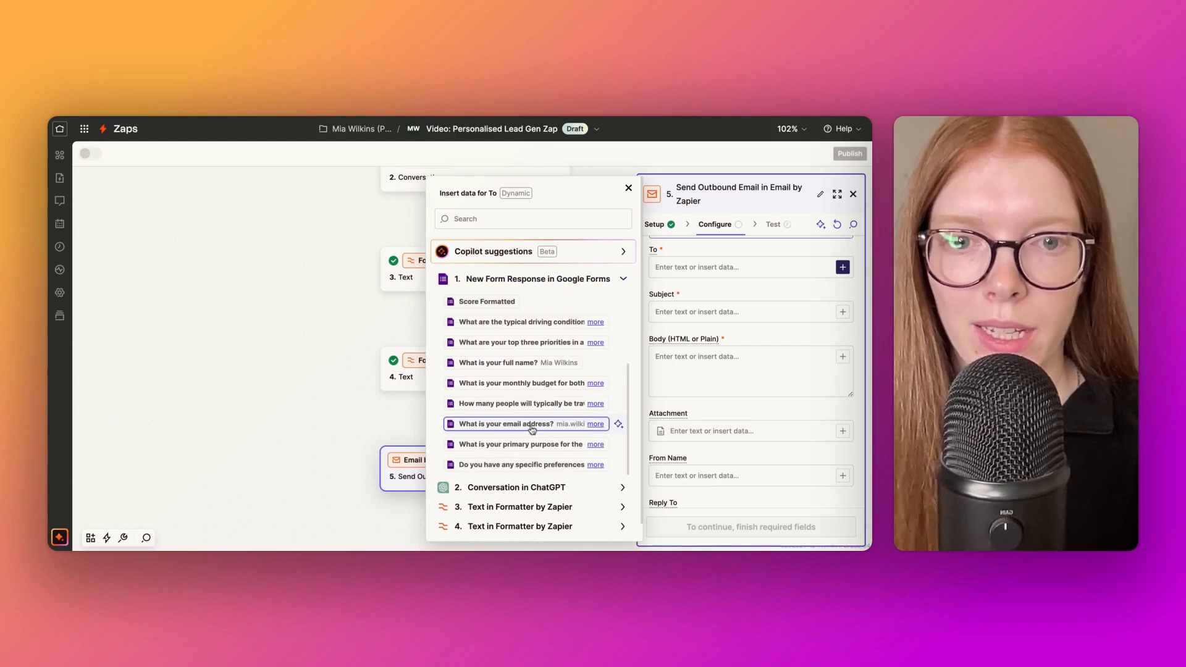
click(530, 424)
click(692, 329)
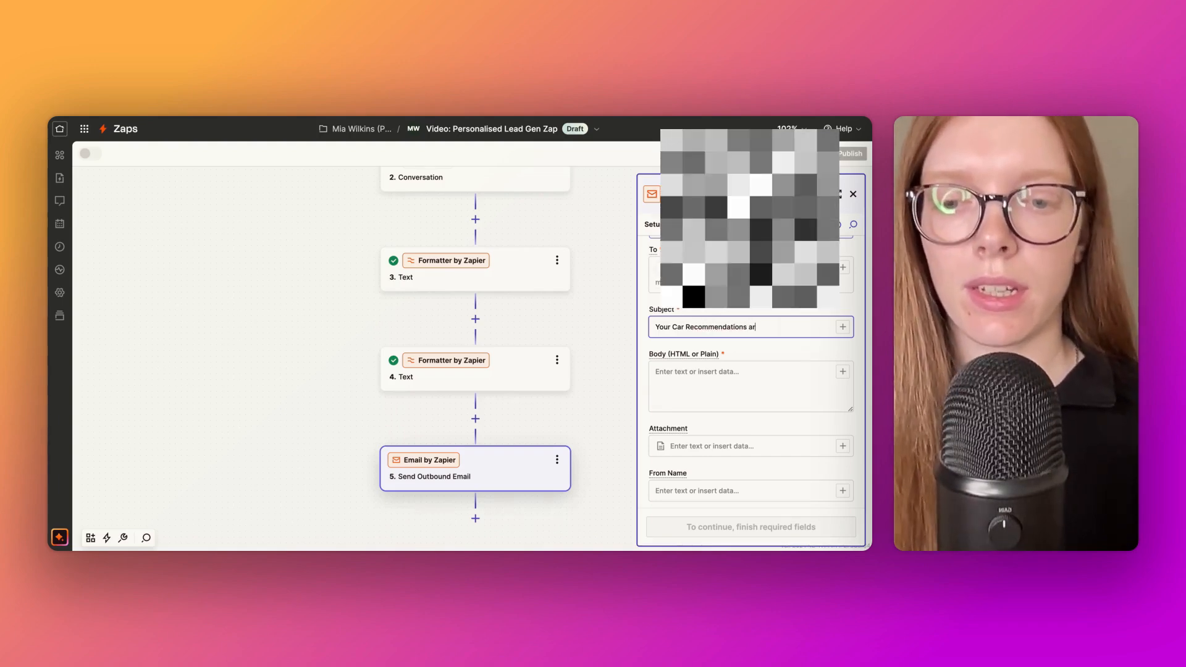
text(!)
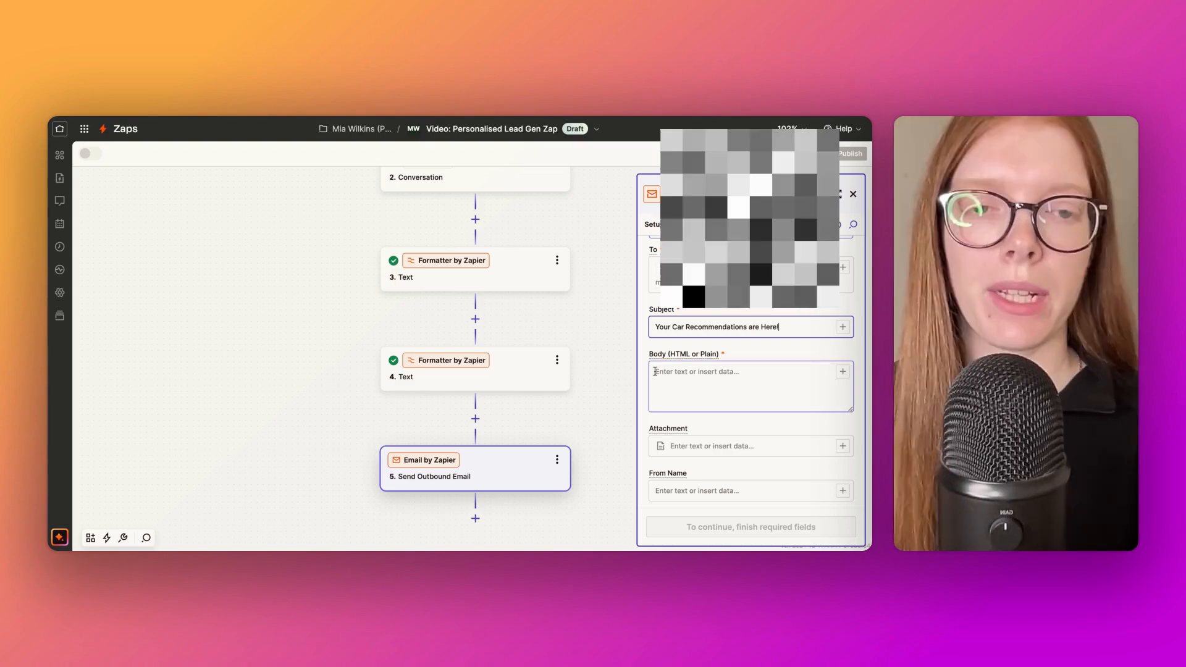
Map the Output of the second Formatter step (step 4) into the body of the outbound email
click(654, 371)
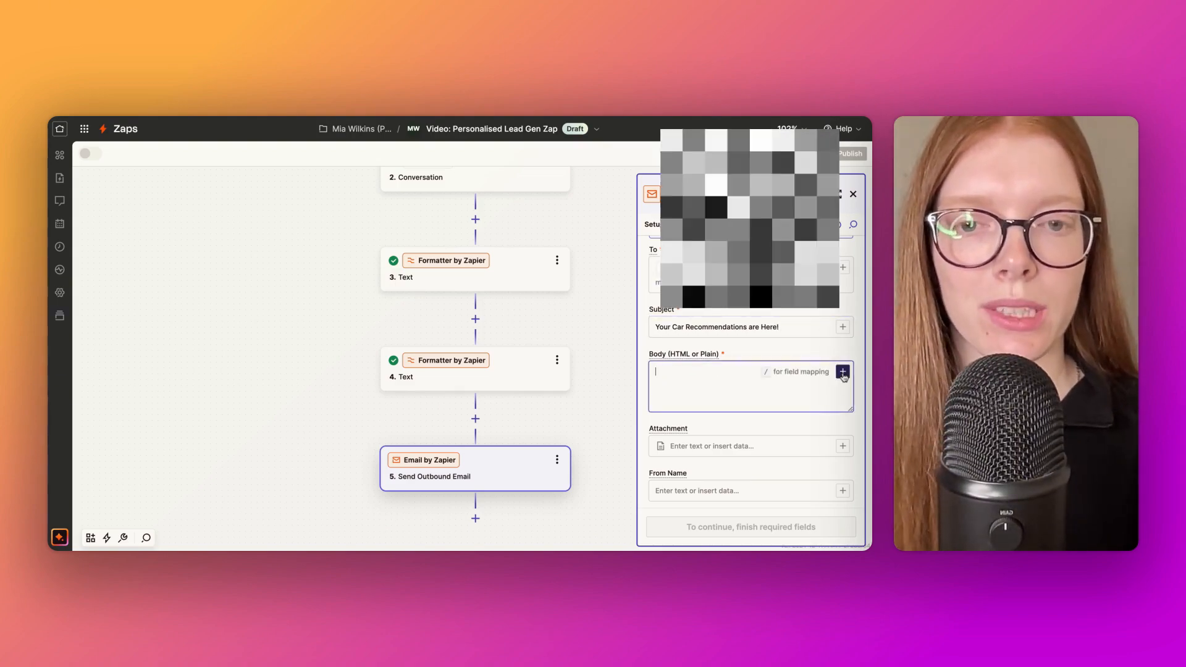
click(842, 371)
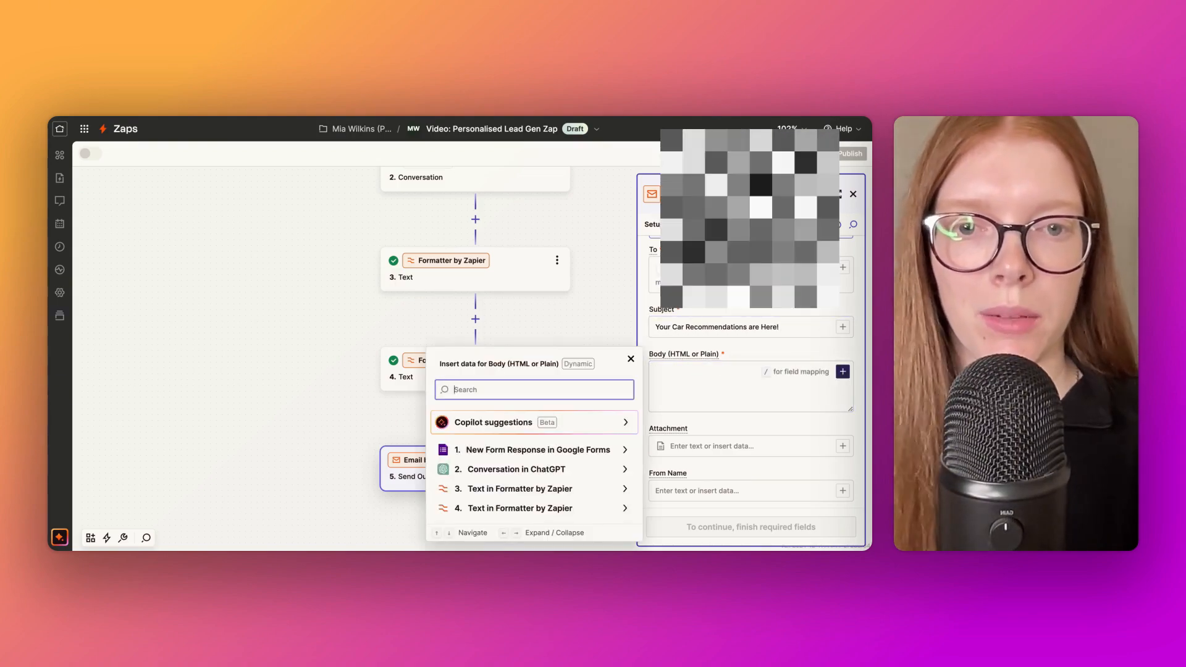
click(625, 509)
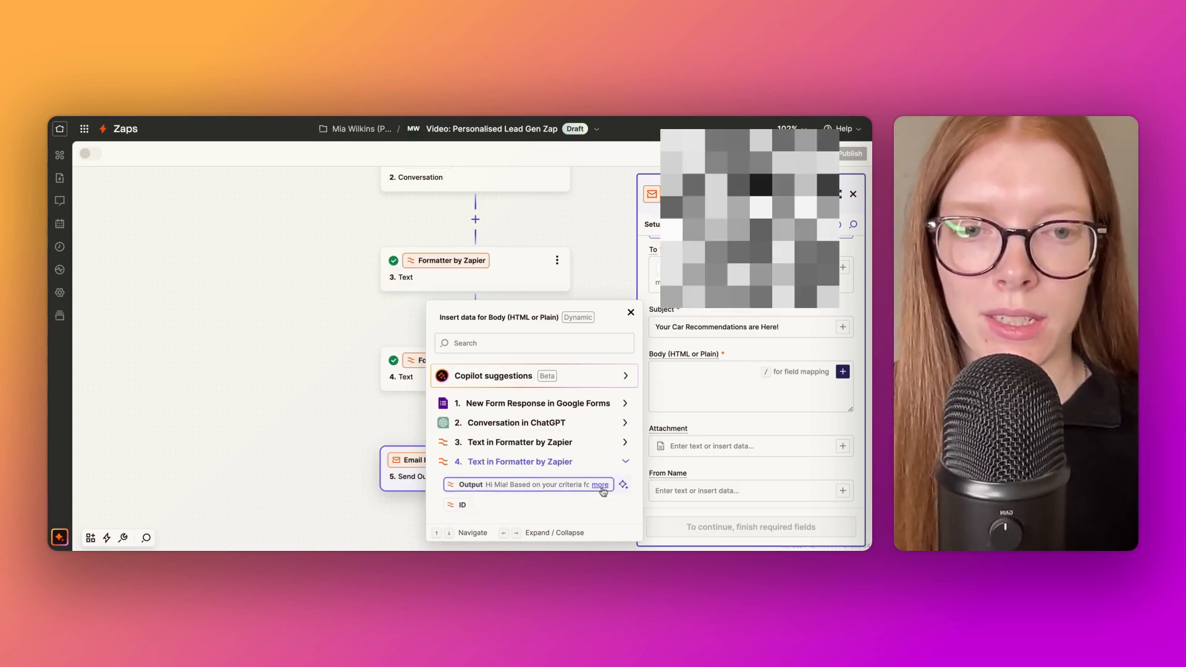
click(561, 485)
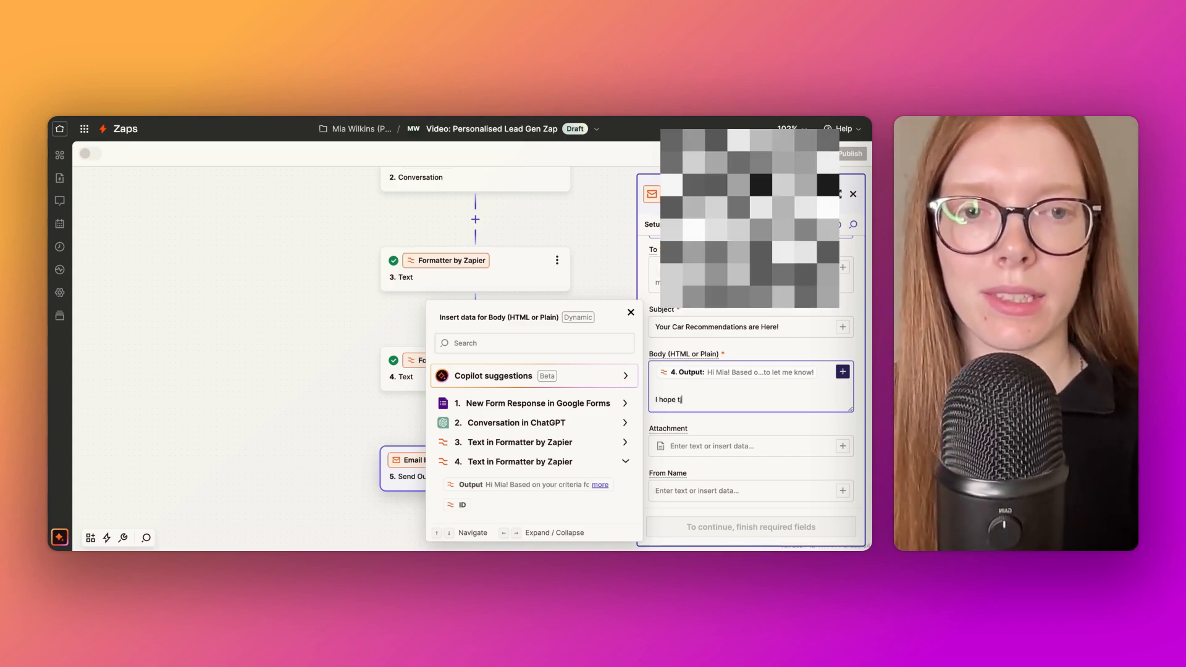
Below the mapped output, add the lines "I hope this helps!" and "All the best," followed by the sender's first name
text(s hel)
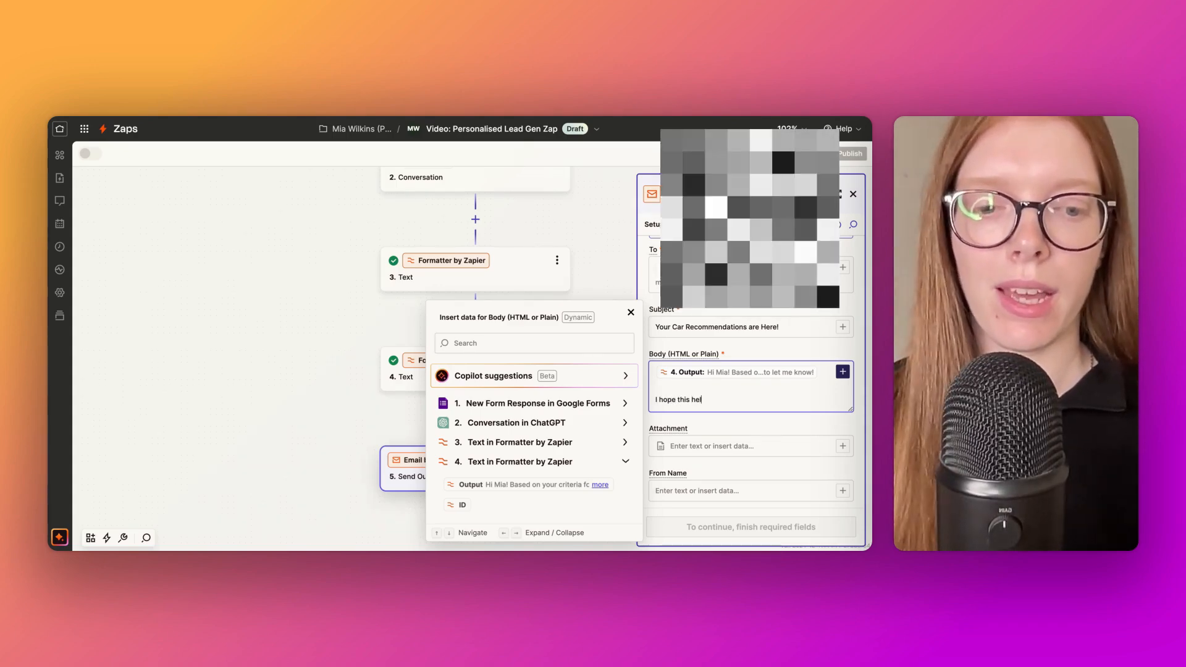
key(Return)
key(Return)
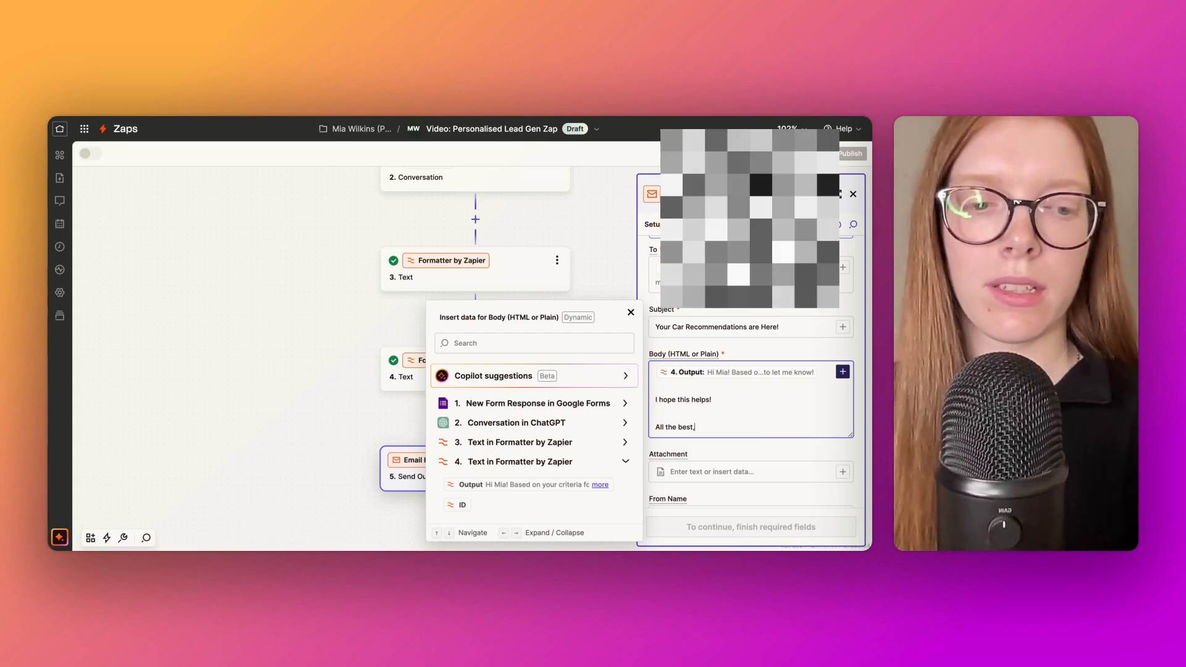
key(Return)
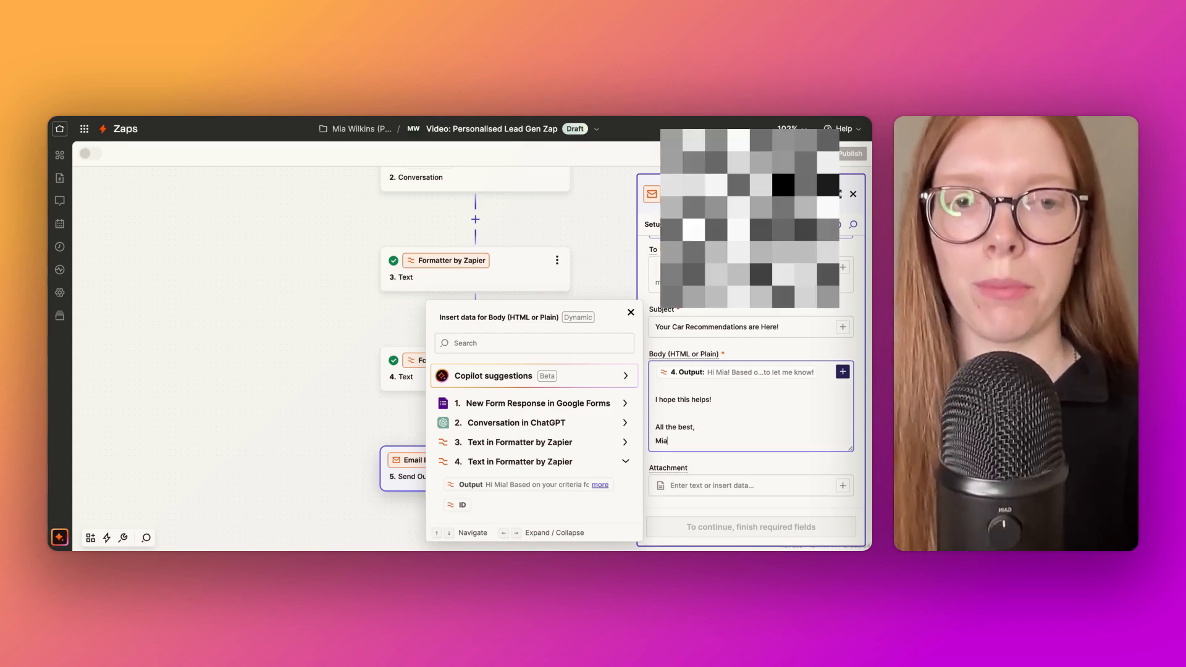
click(735, 470)
Leave the remaining optional email fields at their defaults, proceed to testing and test the Send Outbound Email step
scroll(735, 471, down, 2)
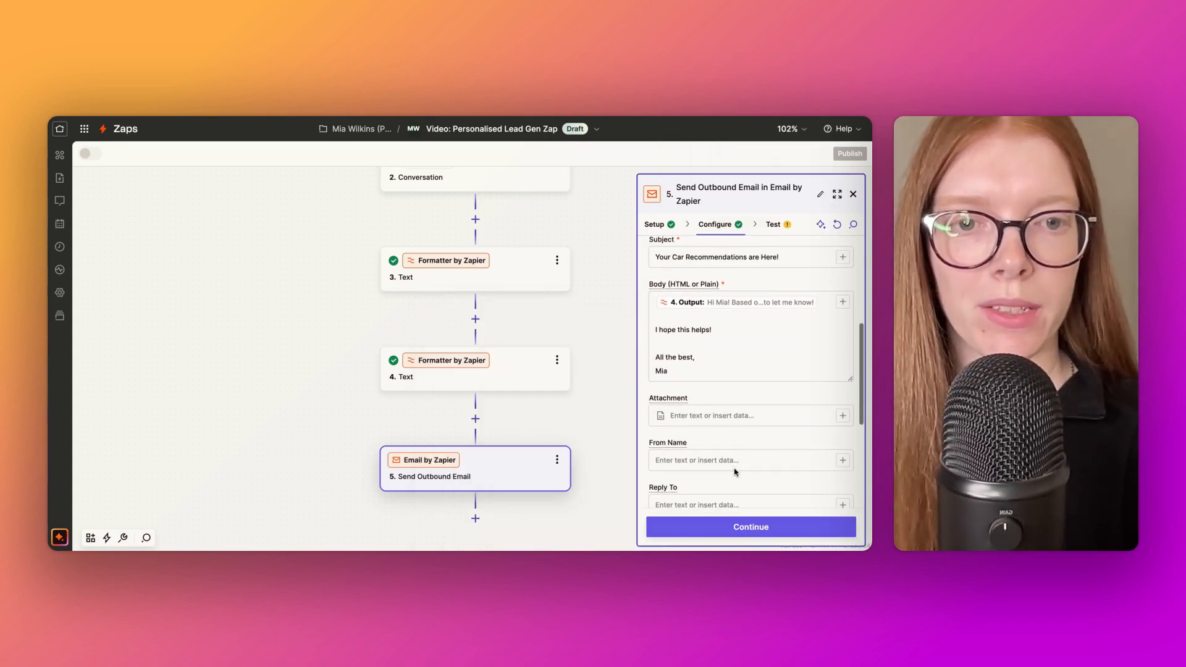
scroll(735, 470, down, 5)
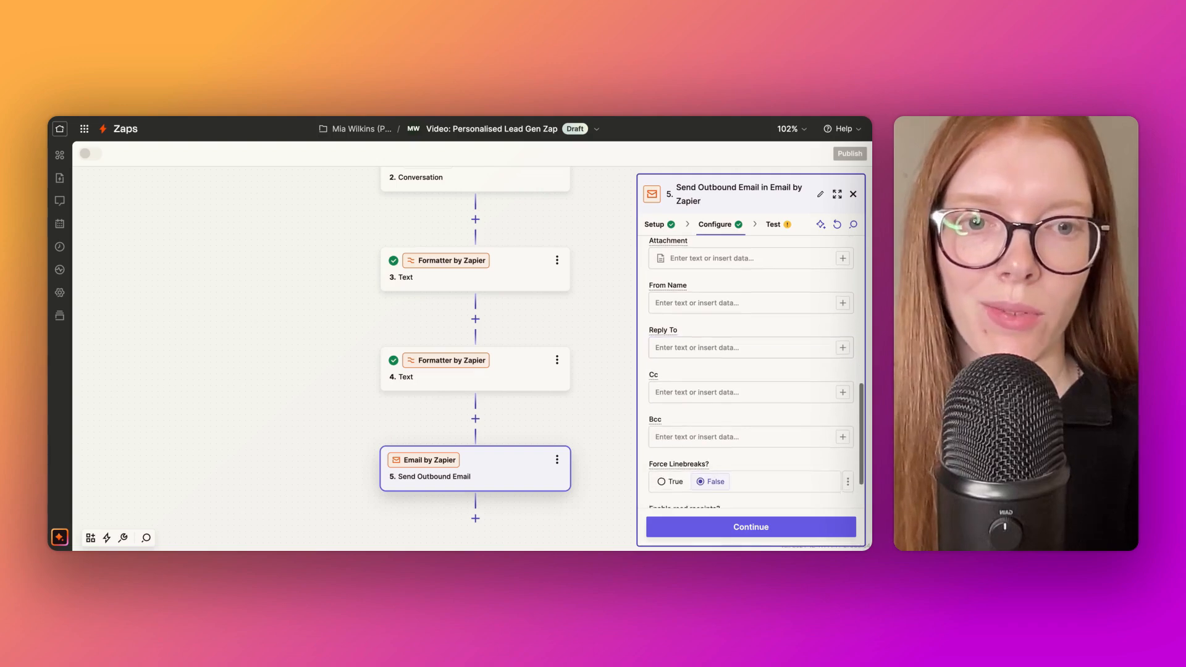
scroll(735, 471, down, 1)
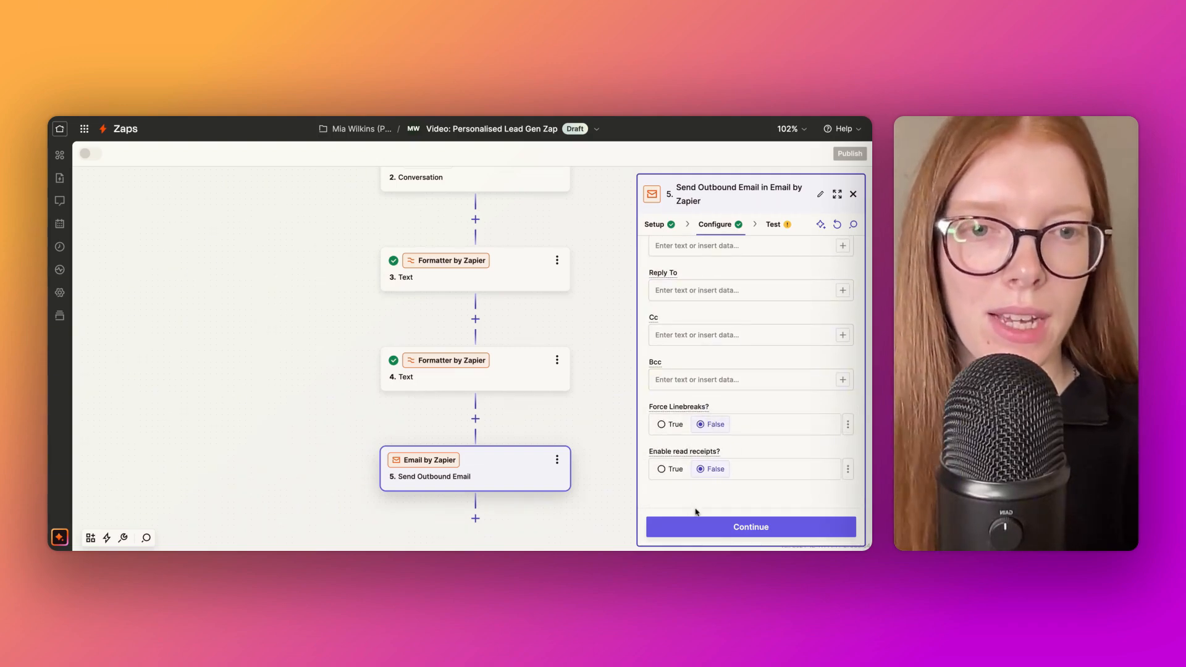
click(756, 535)
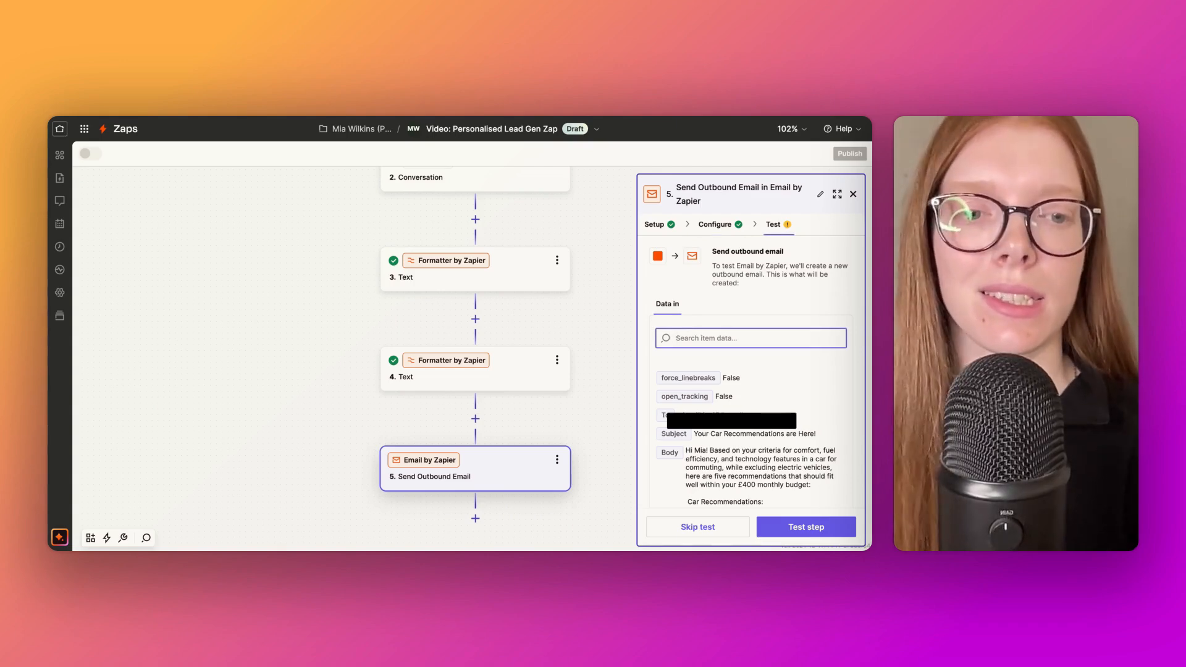
click(806, 527)
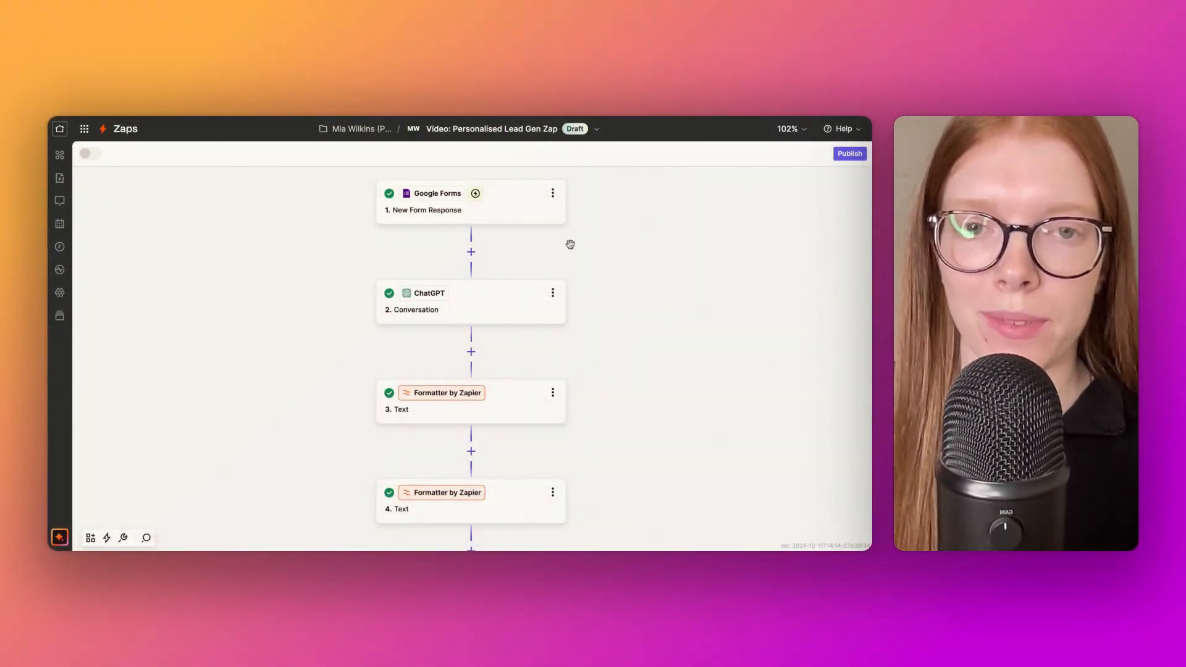
Review the complete Zap from the Google Forms trigger through ChatGPT and both Formatter steps to the outbound email
scroll(572, 244, down, 2)
scroll(570, 243, up, 2)
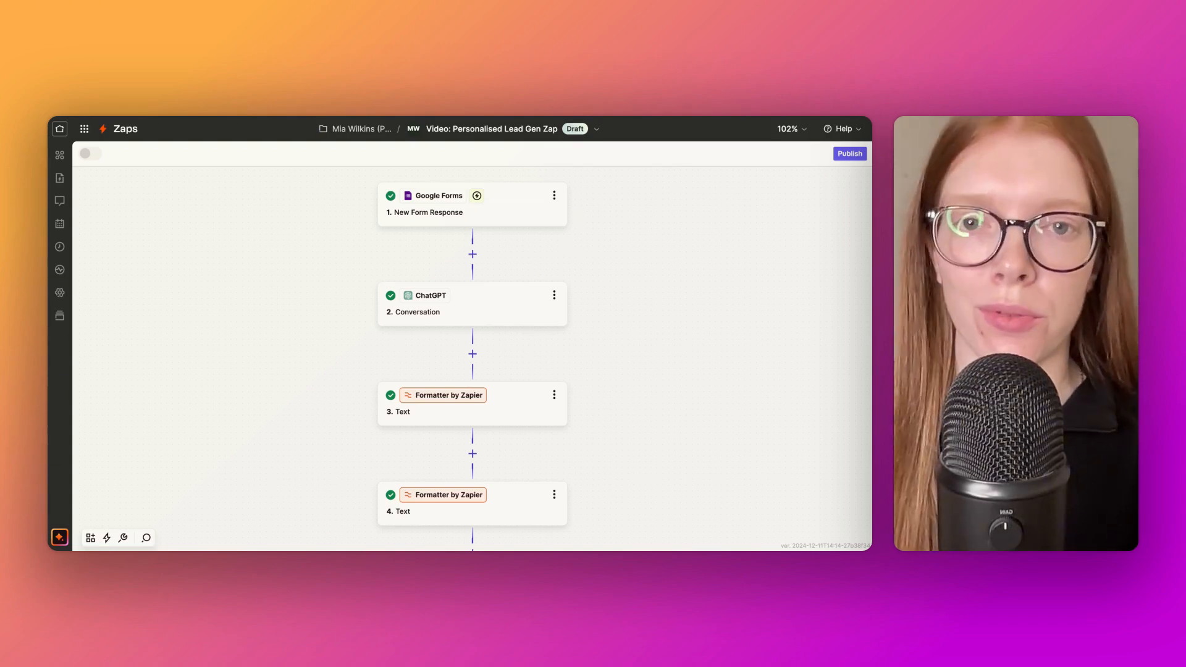
scroll(473, 358, down, 5)
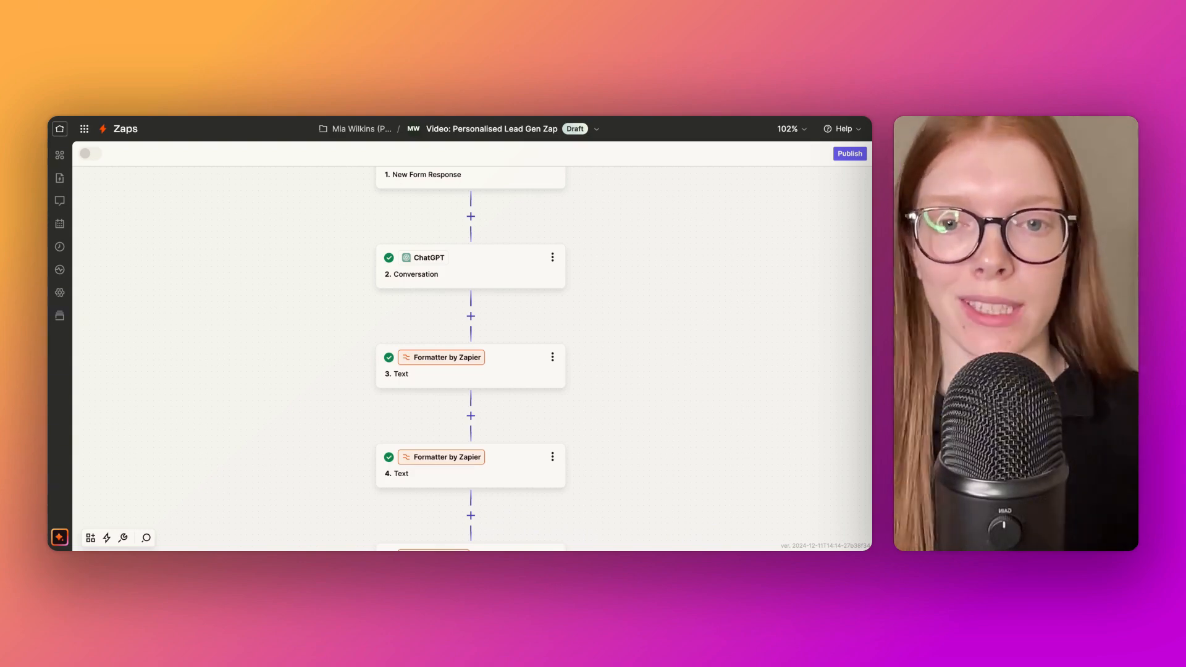
scroll(471, 358, down, 3)
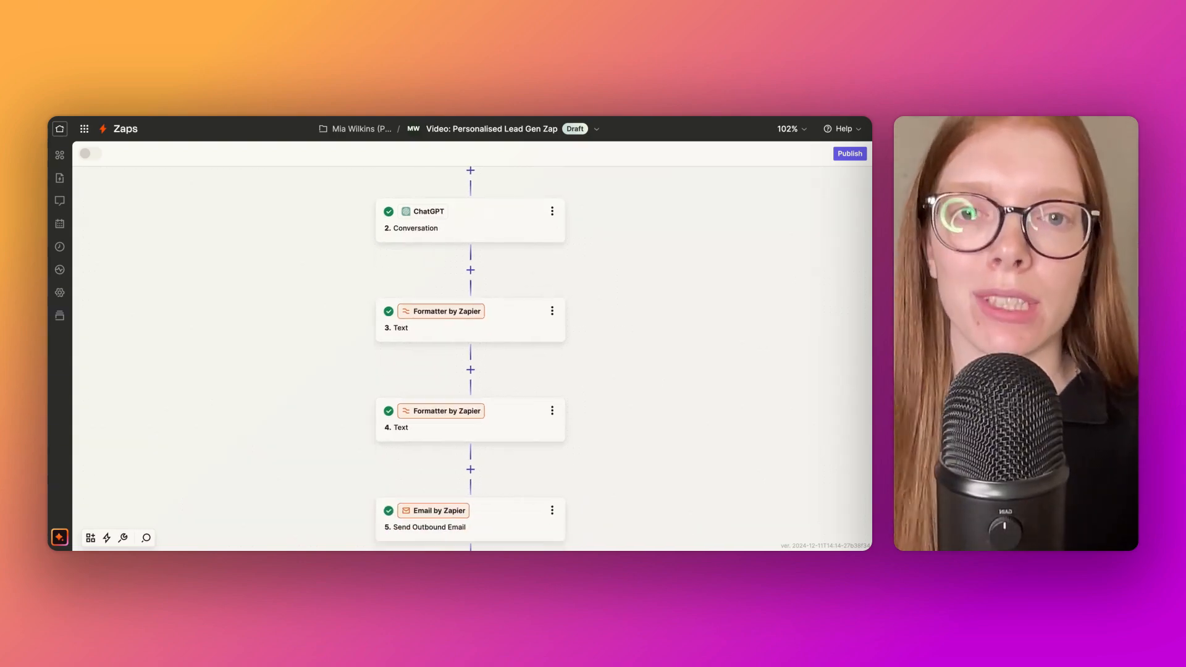
scroll(467, 359, down, 1)
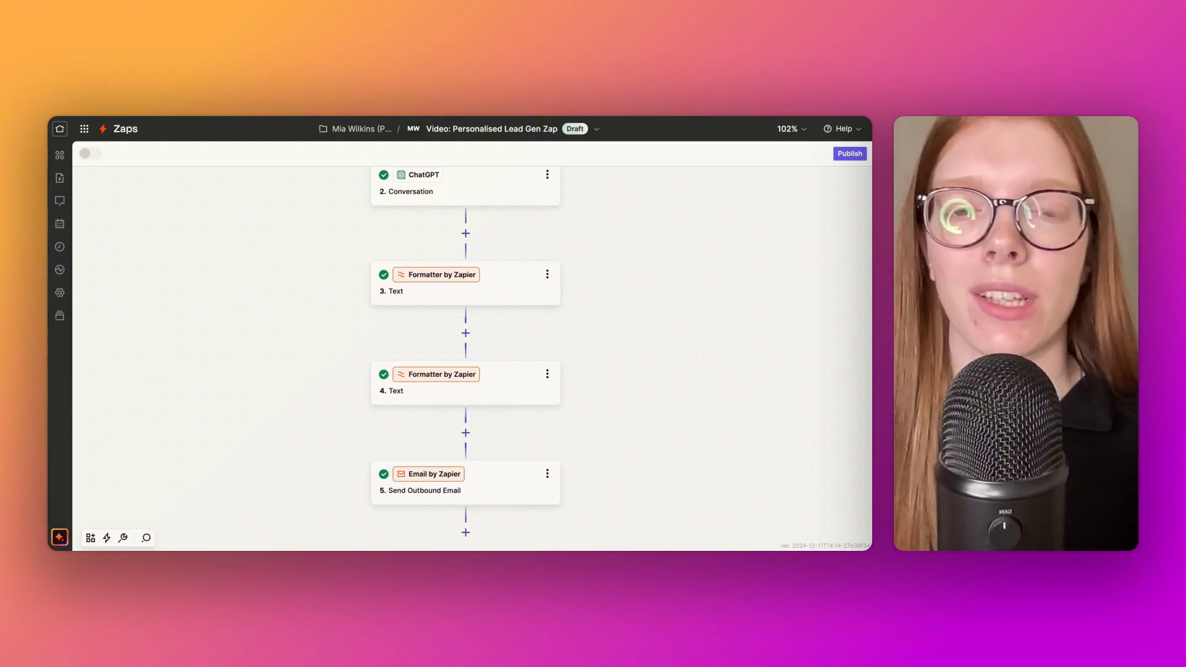
scroll(542, 326, down, 1)
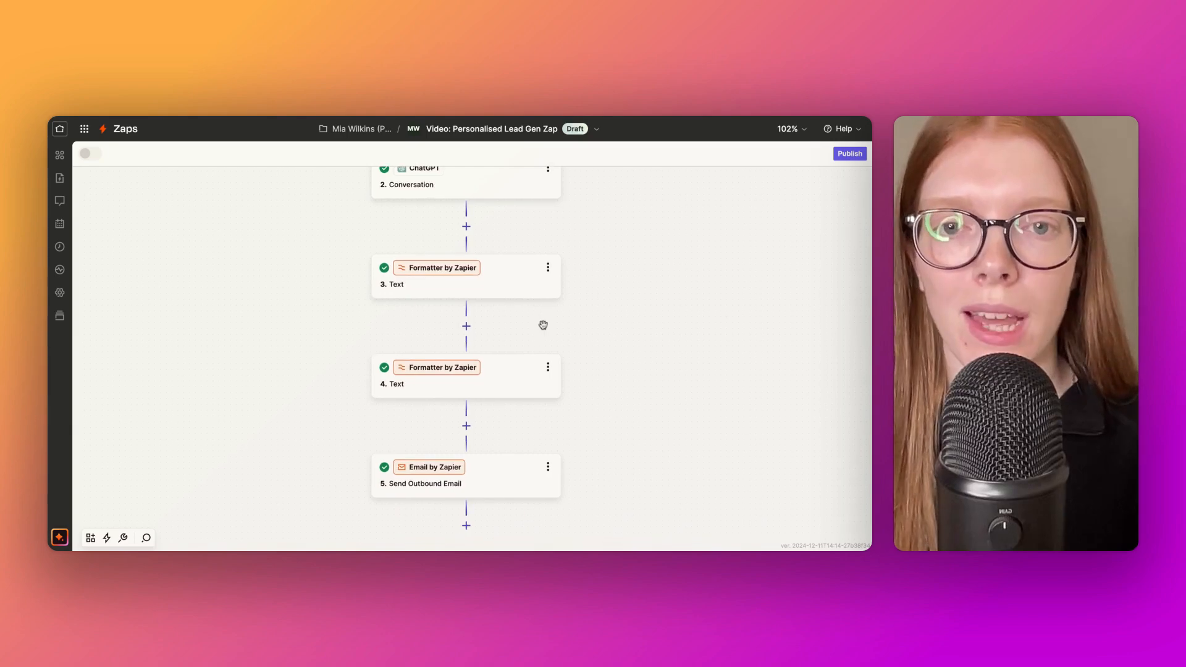
scroll(542, 326, down, 2)
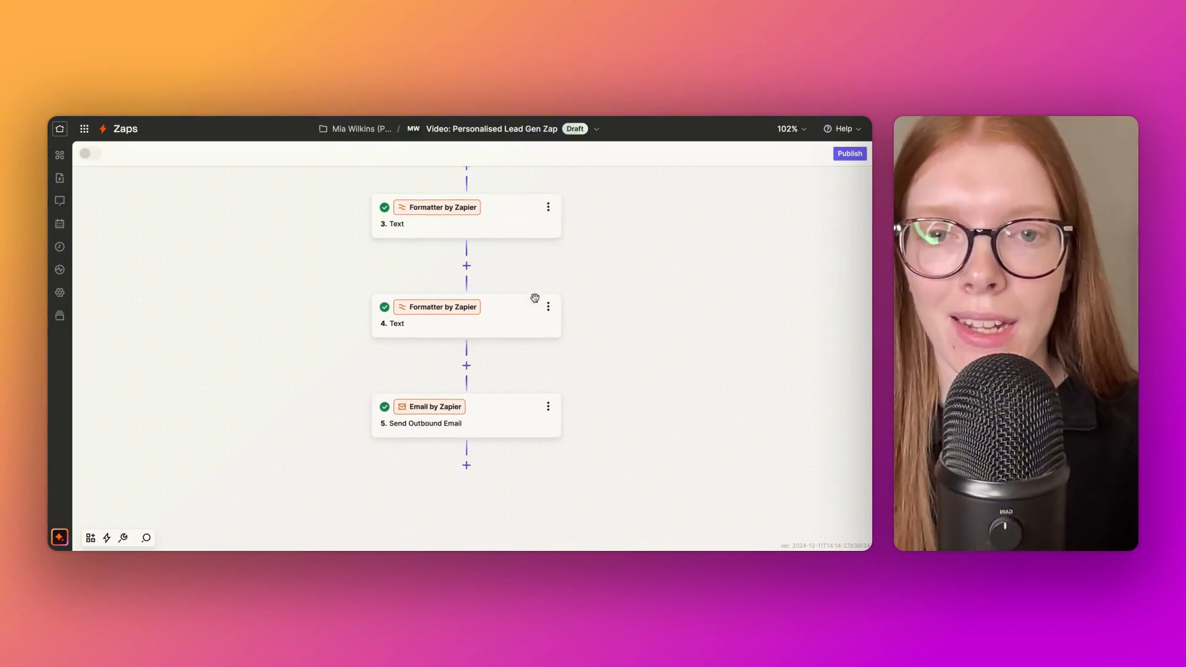
scroll(535, 299, down, 1)
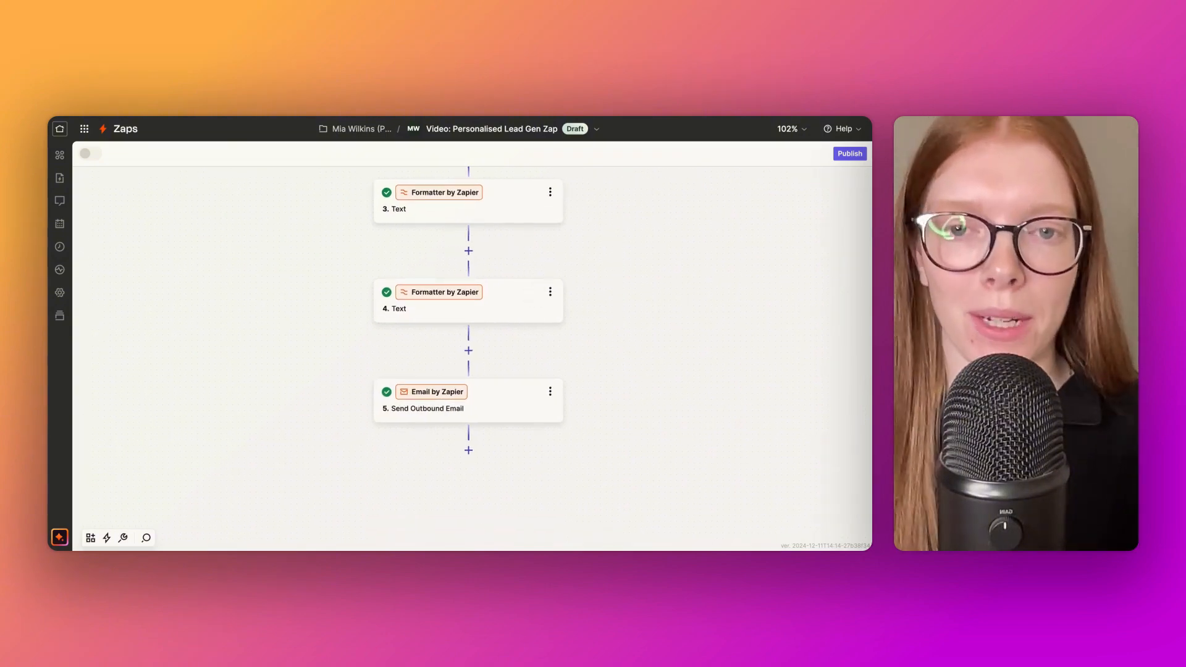
scroll(469, 265, down, 2)
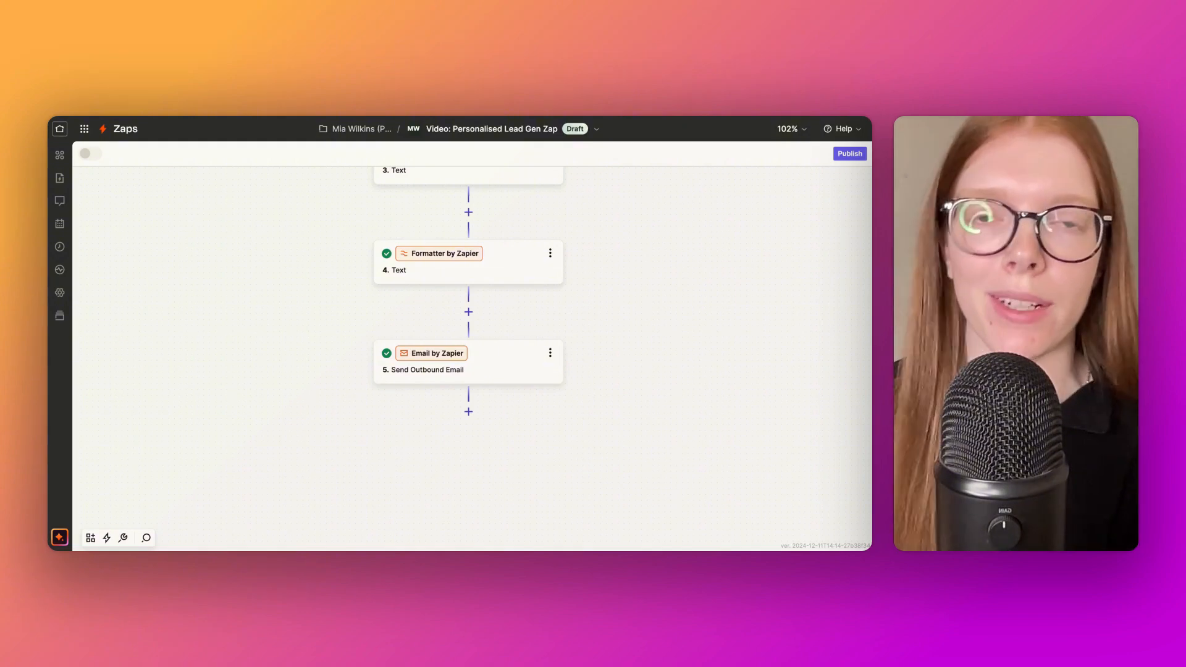
scroll(587, 321, down, 2)
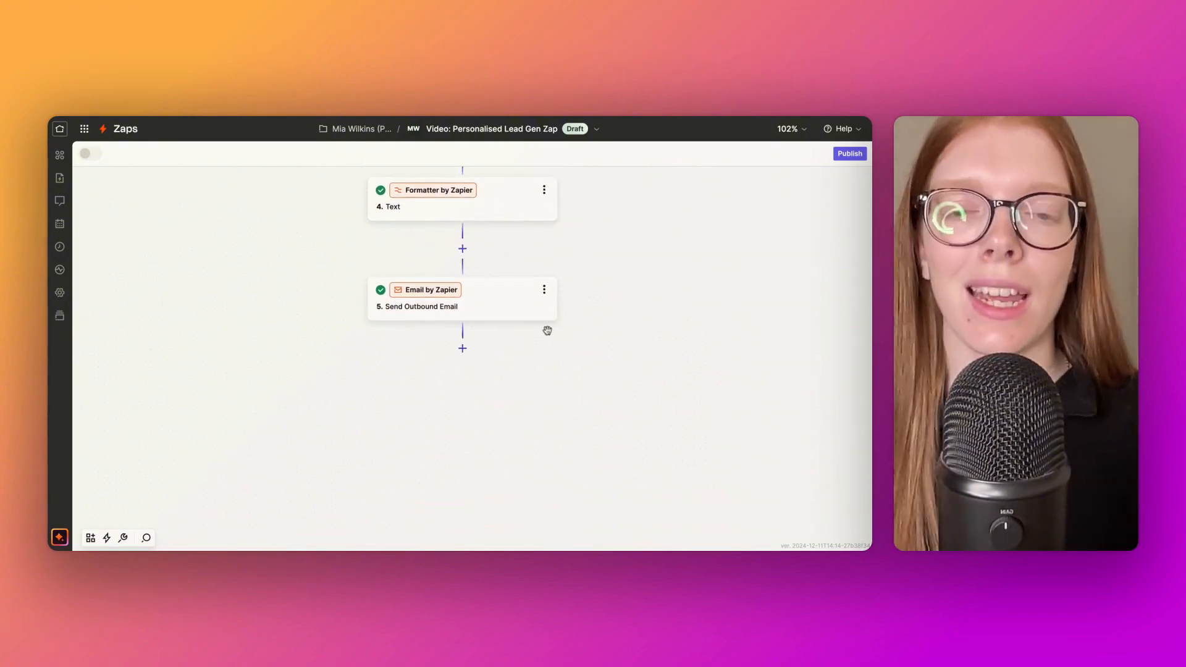